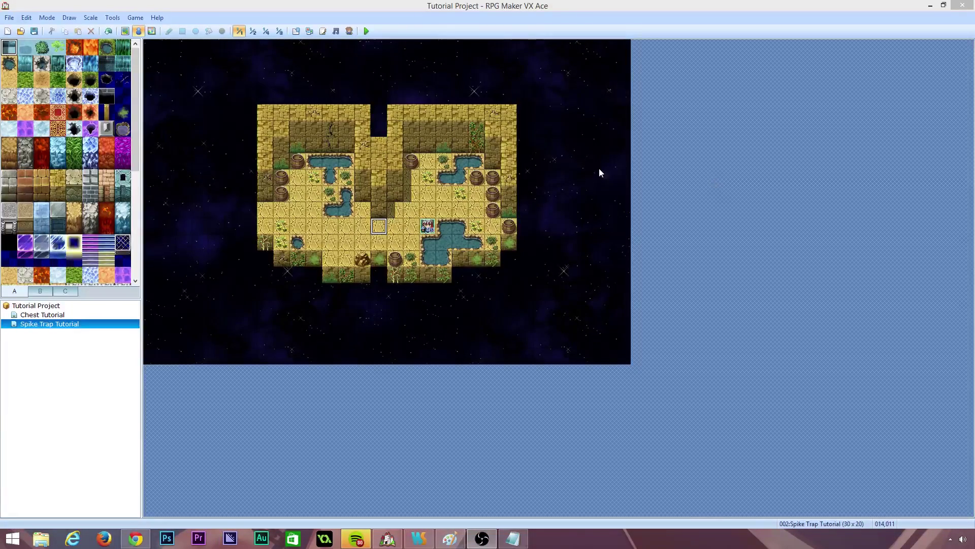
# Step: Select the top-left tile 000,000 on the Spike Trap Tutorial map
pyautogui.click(423, 191)
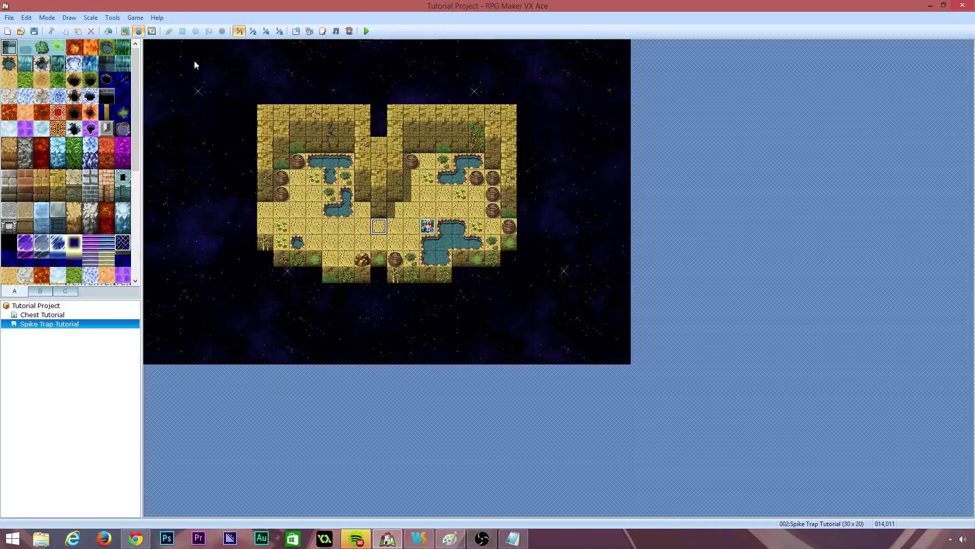
pyautogui.click(156, 49)
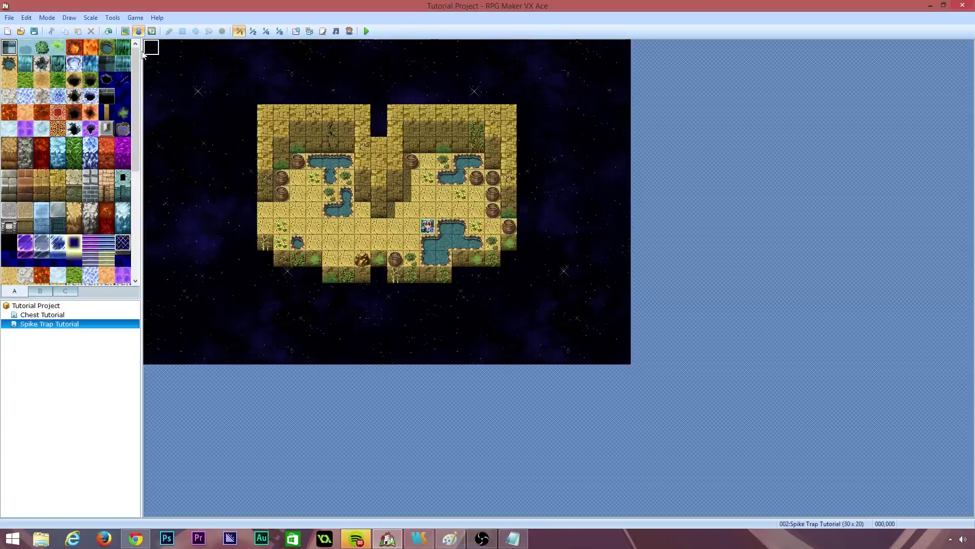
# Step: Create a new event on tile 000,000 and move its editor toward the screen centre
pyautogui.rightClick(154, 48)
pyautogui.click(162, 56)
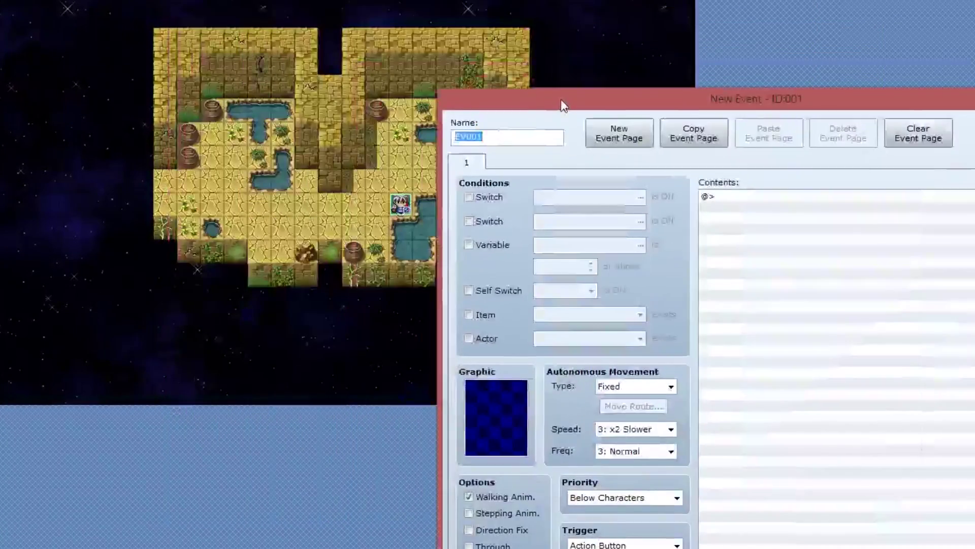
pyautogui.moveTo(561, 99); pyautogui.dragTo(242, 7)
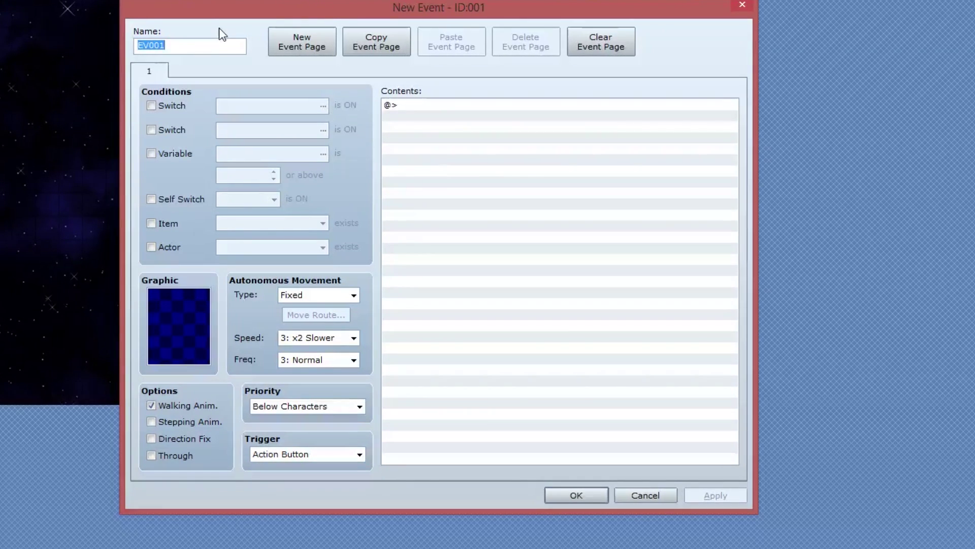
# Step: Name the event EV_System and set its trigger to Parallel Process
pyautogui.write('EV_system')
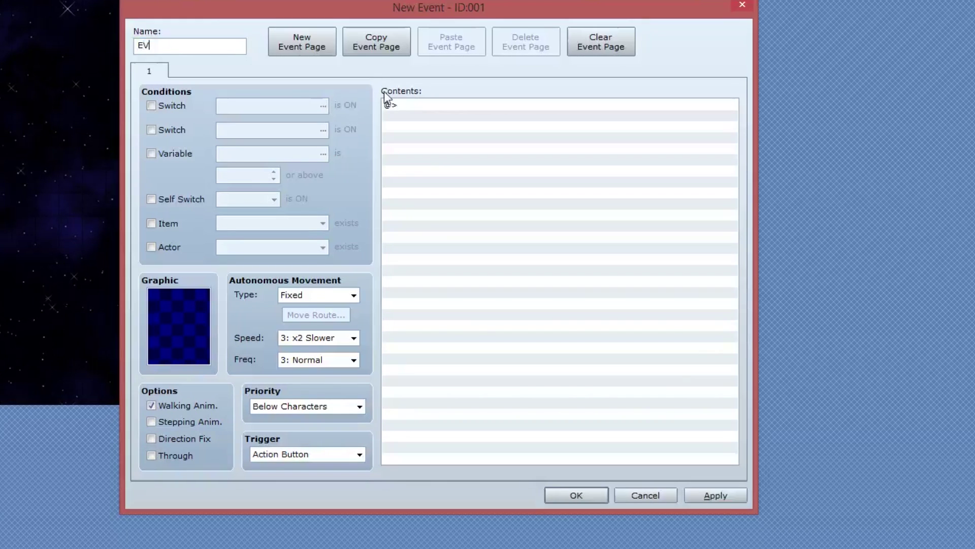
pyautogui.press('Left')
pyautogui.press('Left')
pyautogui.press('Left')
pyautogui.press('Left')
pyautogui.press('Left')
pyautogui.press('BackSpace')
pyautogui.write('S')
pyautogui.click(272, 449)
pyautogui.click(277, 514)
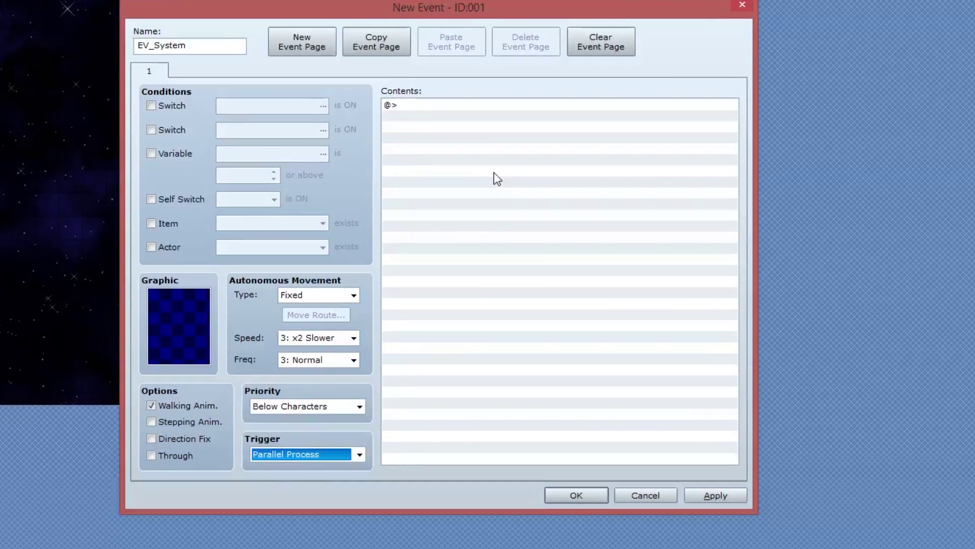
# Step: Start a Control Variables command targeting variable 0001:PLAYER_X
pyautogui.doubleClick(401, 103)
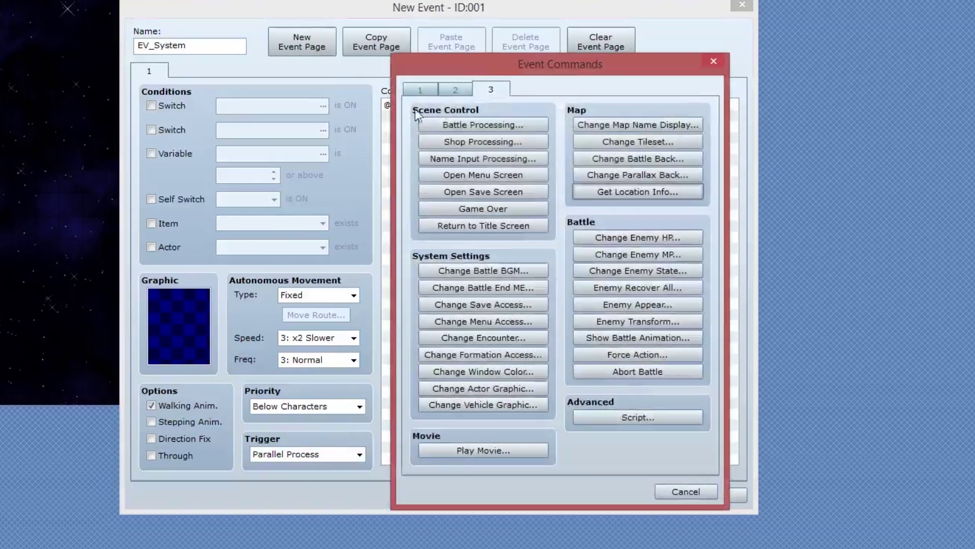
pyautogui.moveTo(492, 60); pyautogui.dragTo(424, 41)
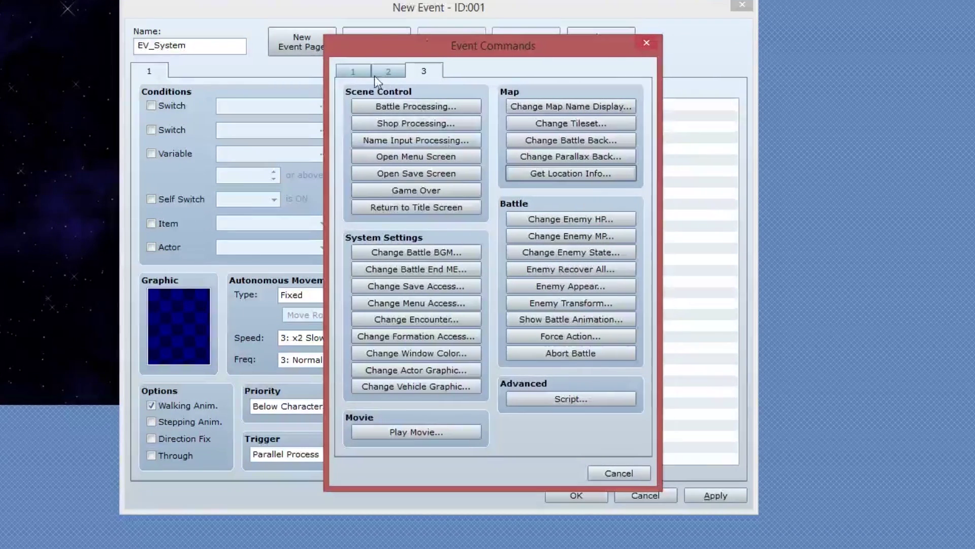
pyautogui.click(354, 73)
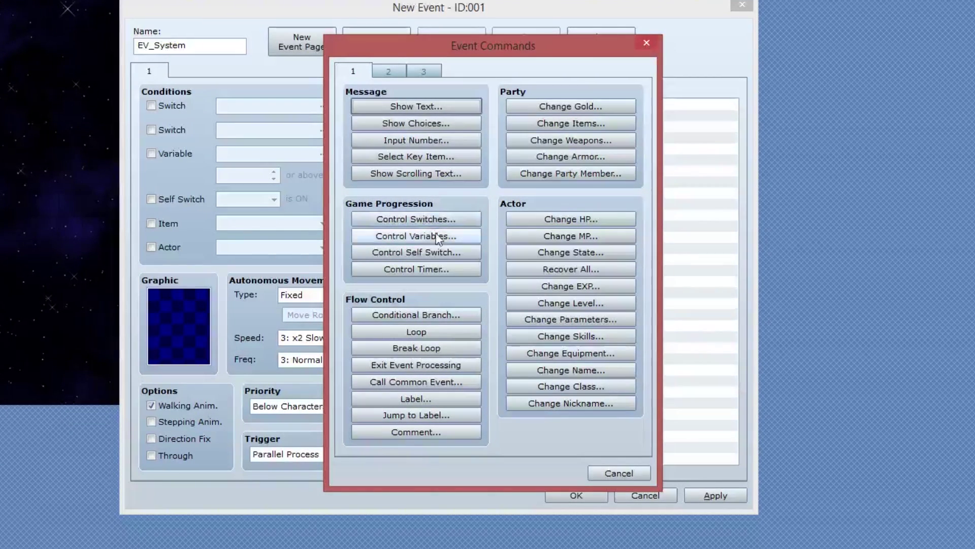
pyautogui.click(422, 236)
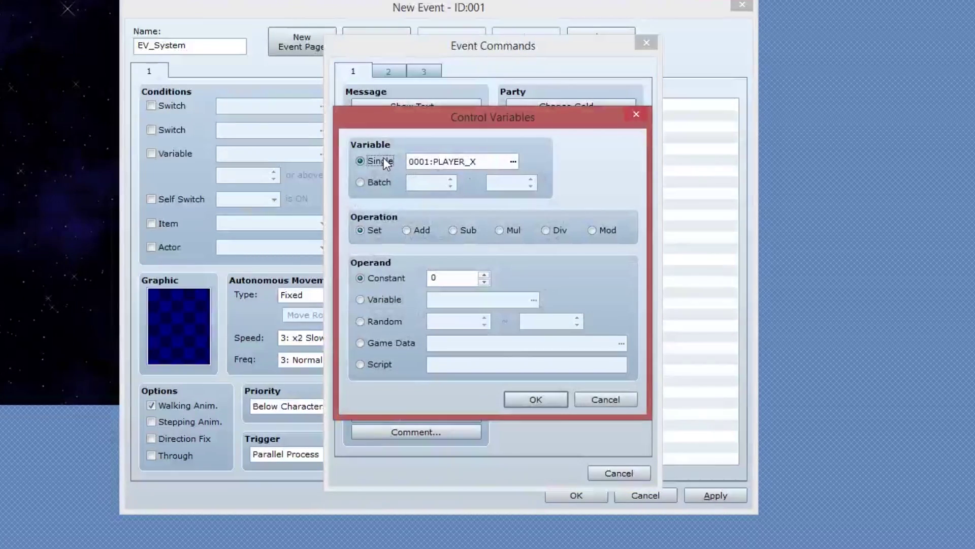
pyautogui.click(513, 161)
pyautogui.click(551, 141)
pyautogui.click(452, 416)
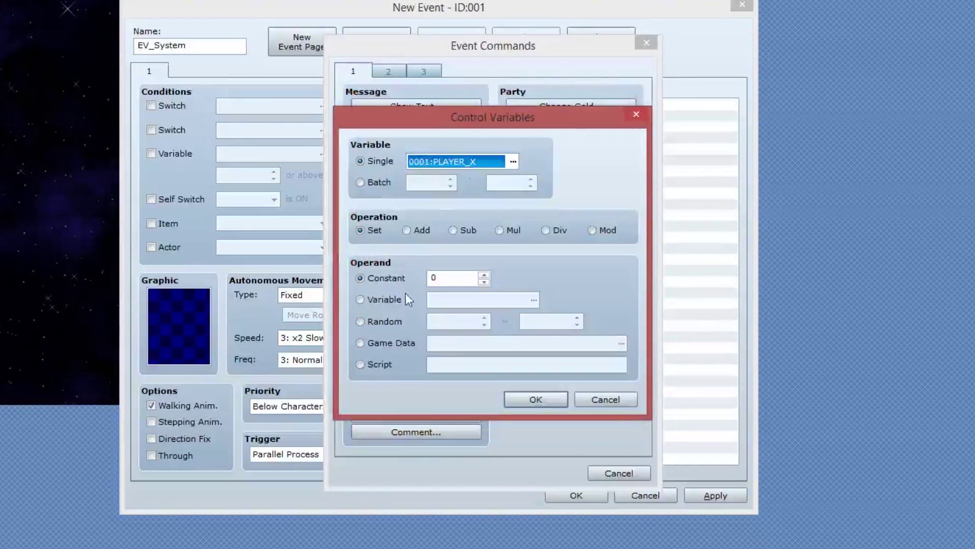
# Step: Set PLAYER_X to Game Data: the player's Map X, and add the command
pyautogui.click(369, 230)
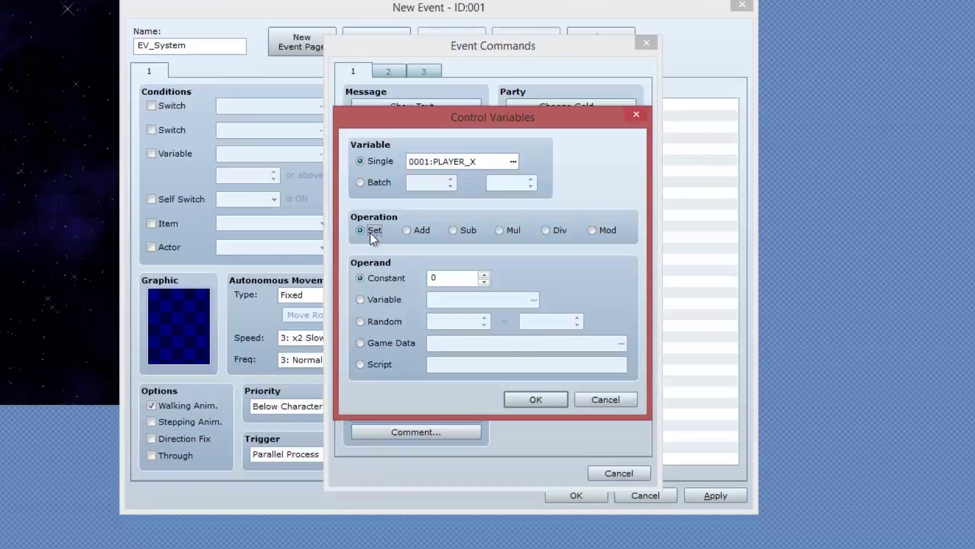
pyautogui.click(374, 343)
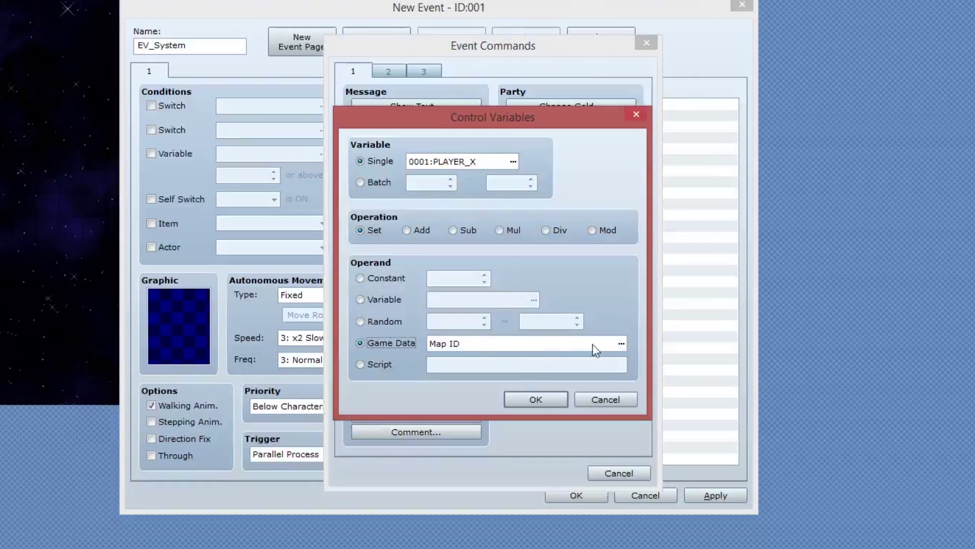
pyautogui.click(621, 344)
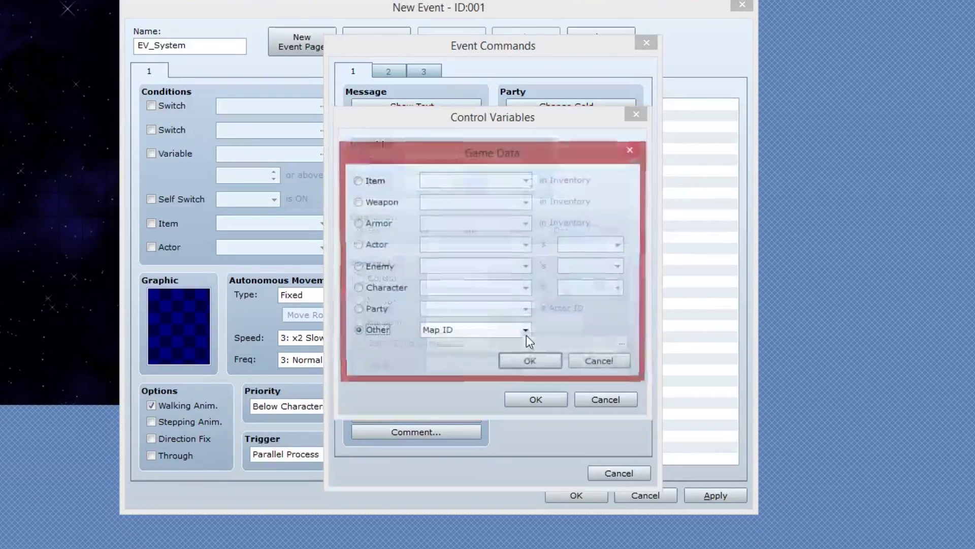
pyautogui.click(374, 289)
pyautogui.click(441, 288)
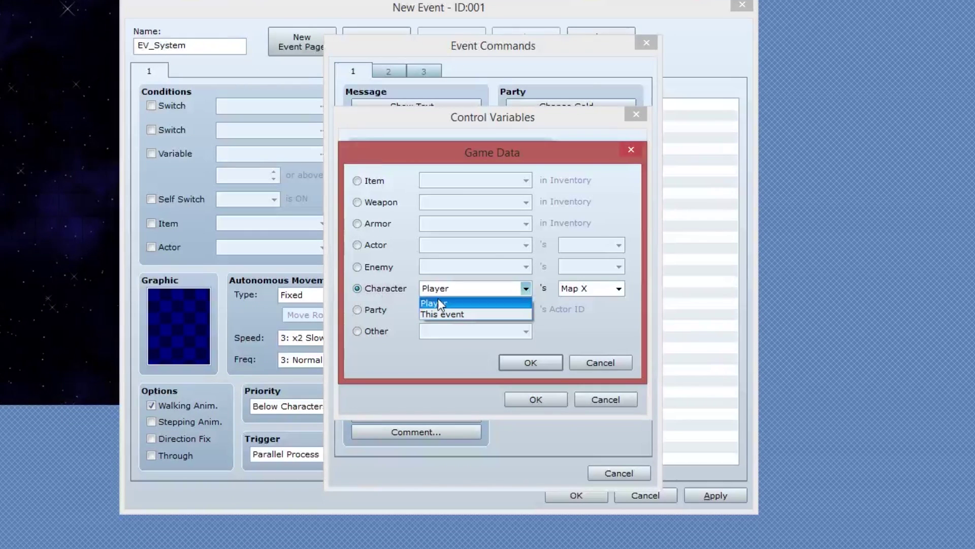
pyautogui.click(438, 303)
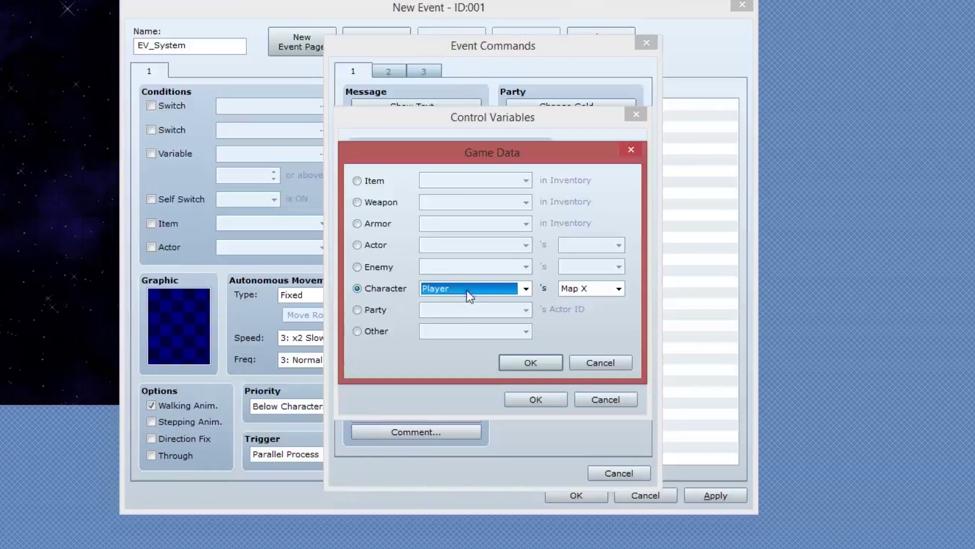
pyautogui.click(596, 290)
pyautogui.click(588, 300)
pyautogui.click(531, 362)
pyautogui.click(533, 398)
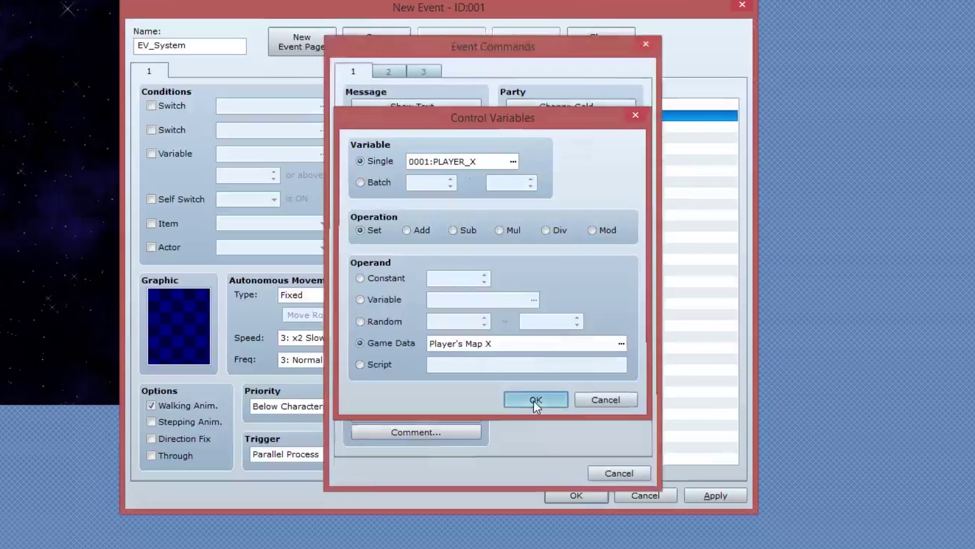
pyautogui.click(568, 105)
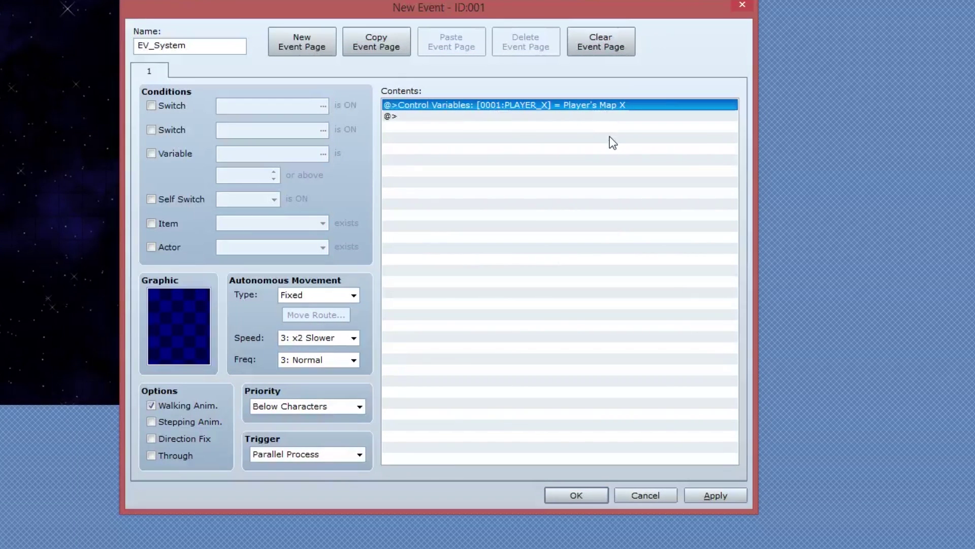
# Step: Duplicate the PLAYER_X line and change the copy's variable to 0002:PLAYER_Y
pyautogui.hotkey('ctrl', 'c')
pyautogui.hotkey('ctrl', 'v')
pyautogui.rightClick(553, 120)
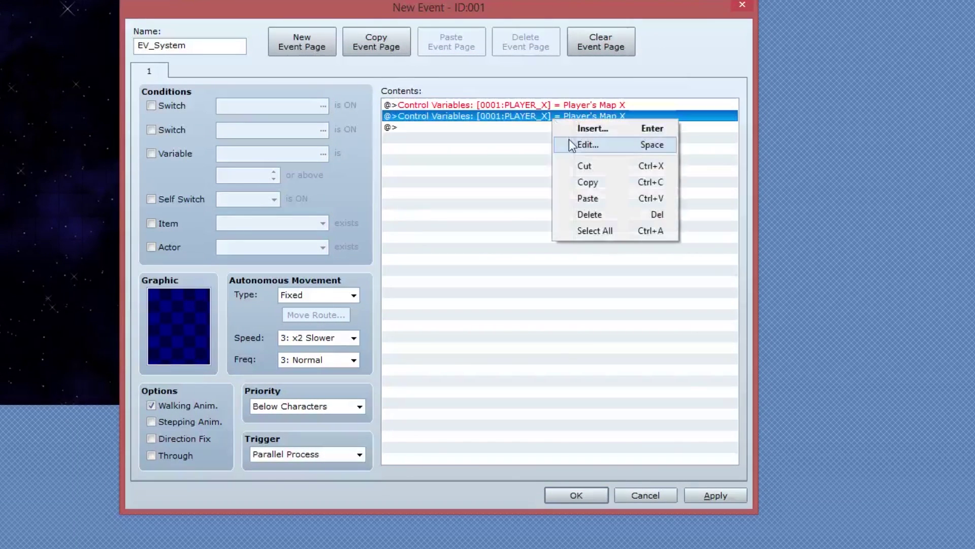
pyautogui.click(569, 141)
pyautogui.click(580, 180)
pyautogui.click(584, 171)
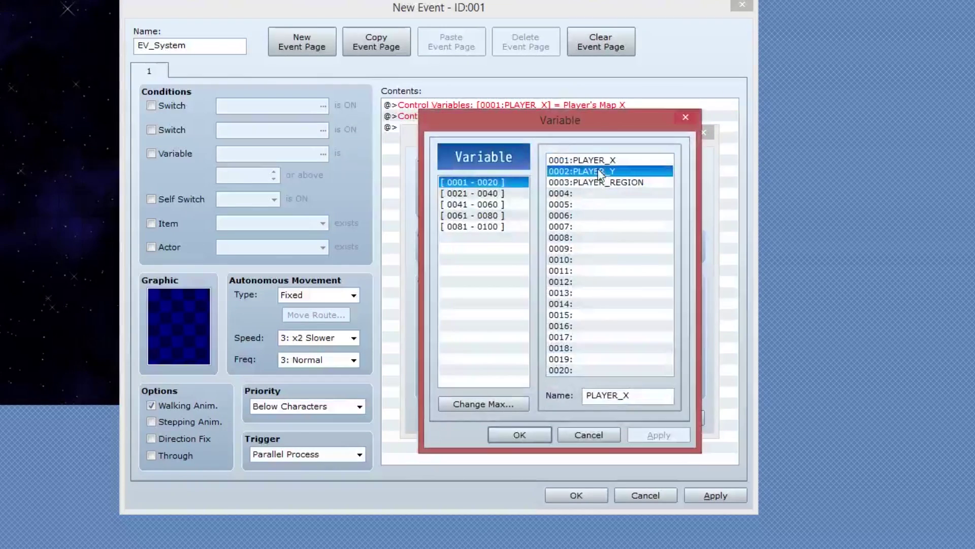
pyautogui.click(519, 435)
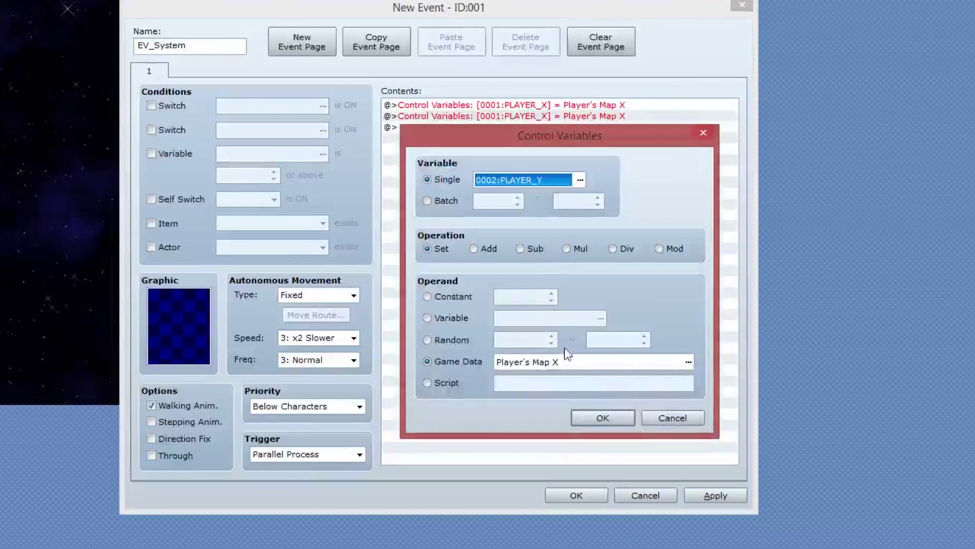
# Step: Change the copy's game data to the player's Map Y and save it
pyautogui.click(687, 363)
pyautogui.click(655, 306)
pyautogui.click(642, 329)
pyautogui.click(621, 381)
pyautogui.click(602, 420)
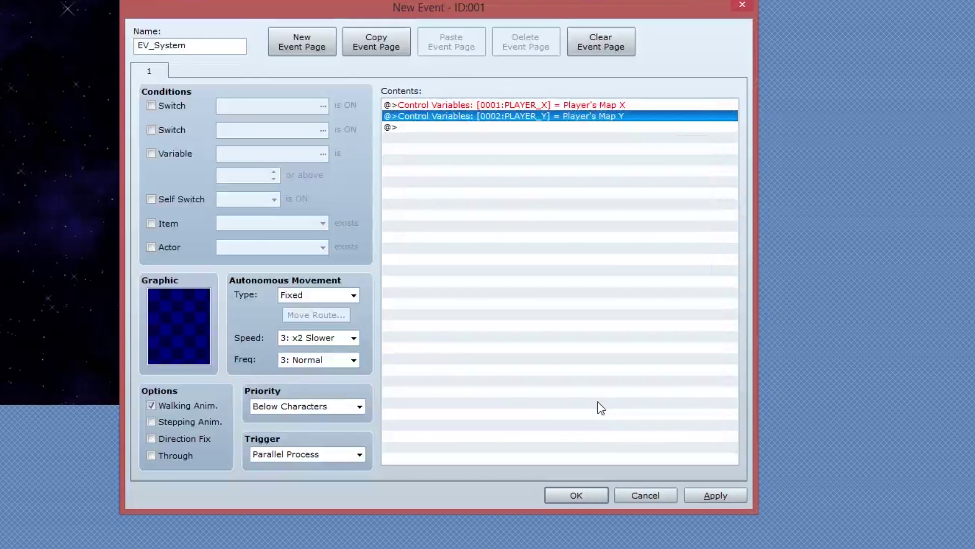
pyautogui.click(617, 106)
pyautogui.click(620, 116)
pyautogui.click(529, 127)
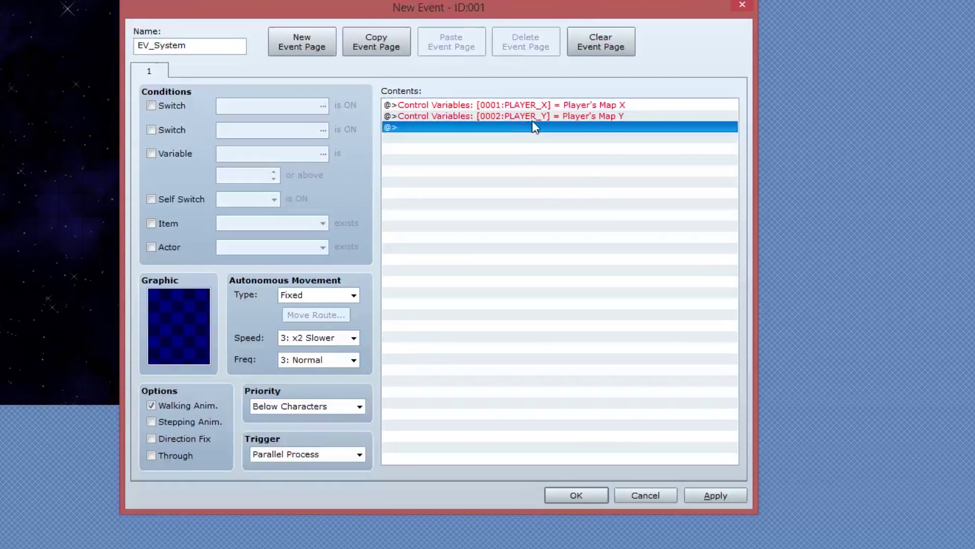
# Step: Add a Get Location Info command storing its result in 0003:PLAYER_REGION
pyautogui.doubleClick(405, 129)
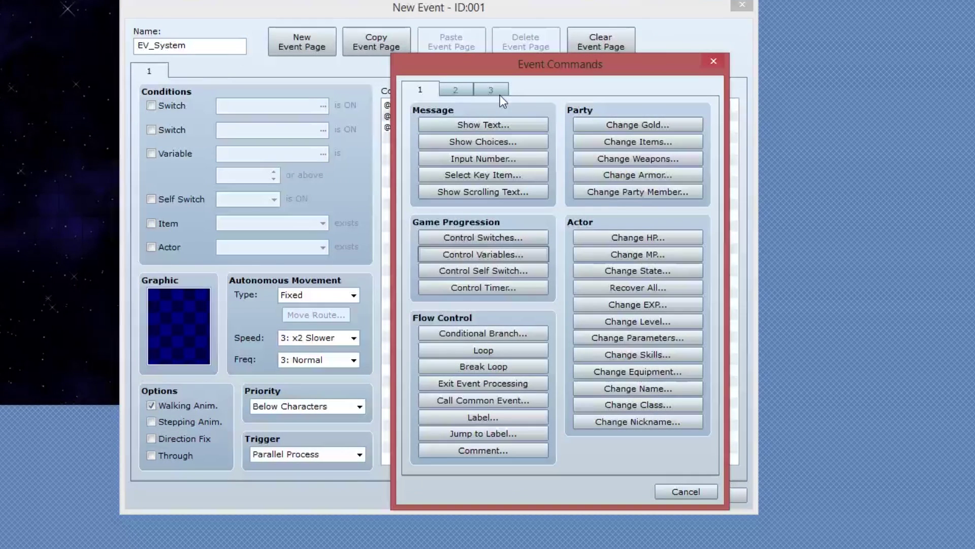
pyautogui.click(499, 89)
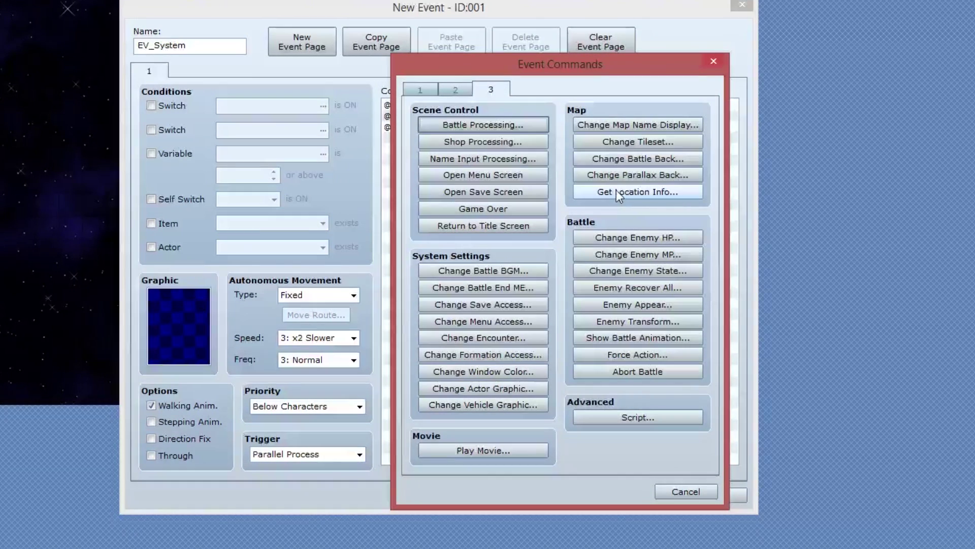
pyautogui.click(639, 193)
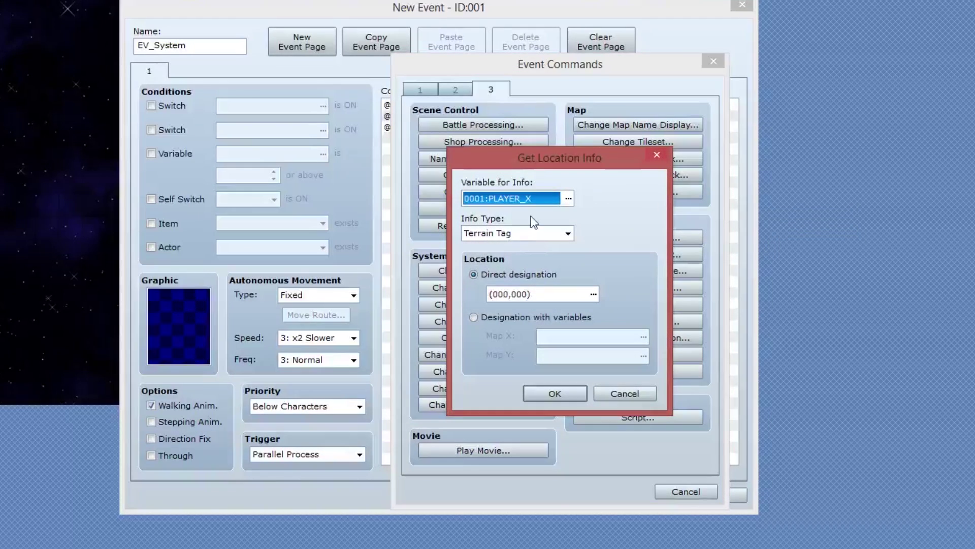
pyautogui.click(568, 199)
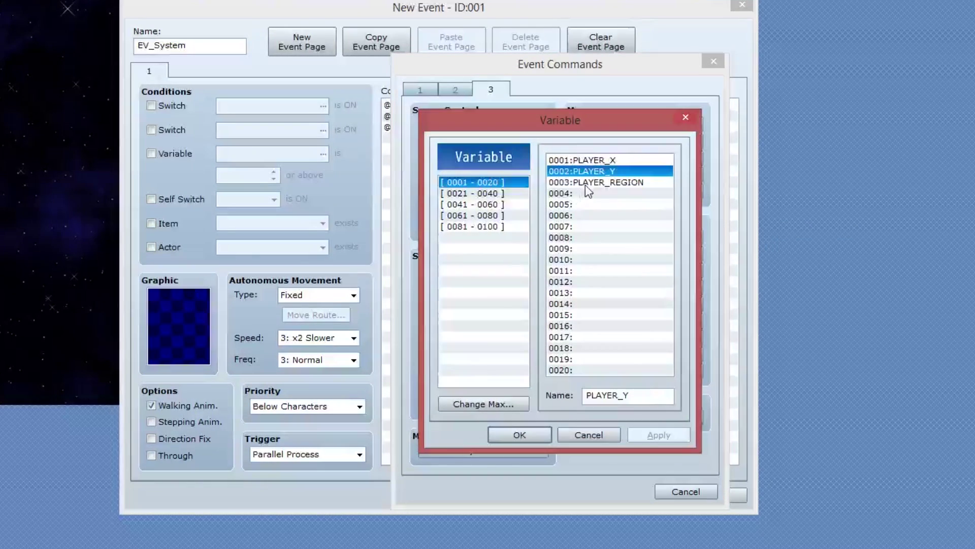
pyautogui.click(566, 183)
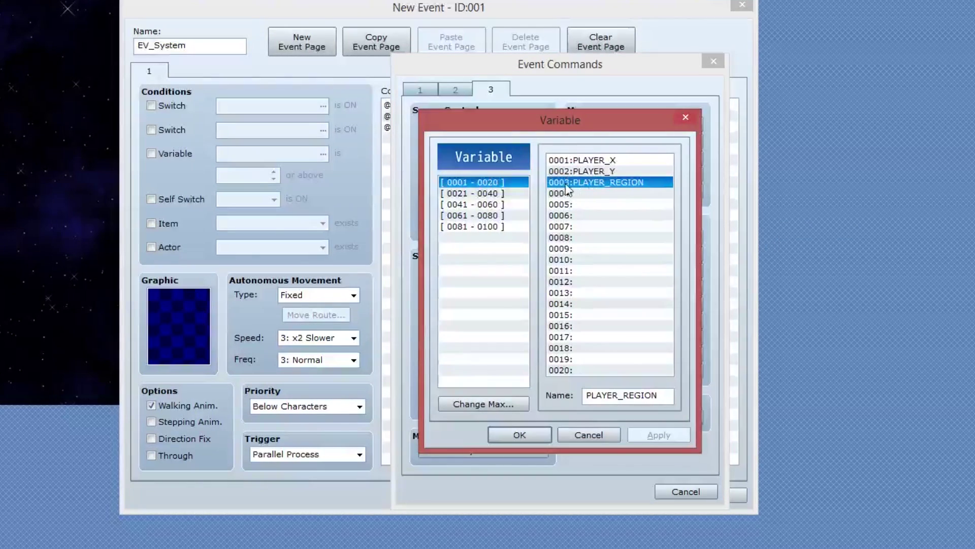
pyautogui.click(519, 433)
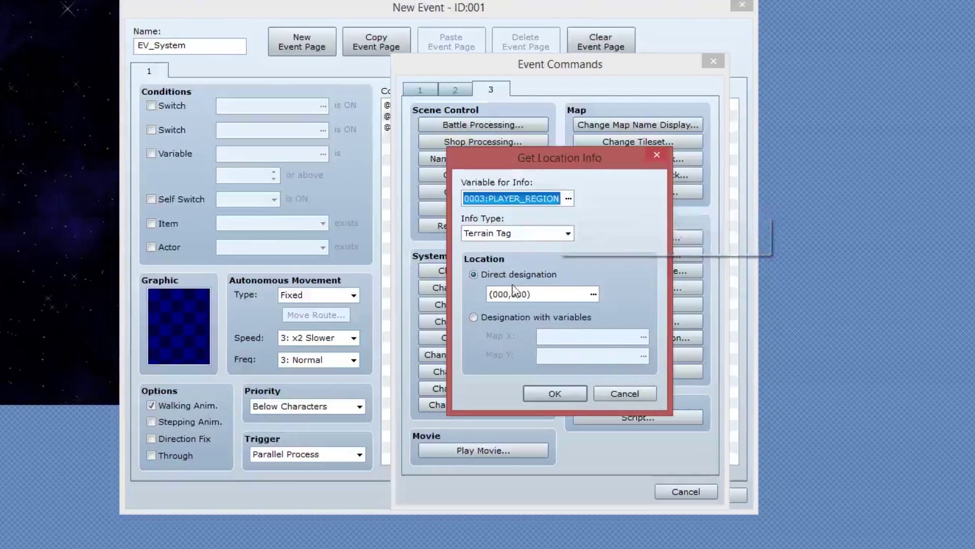
# Step: Fetch Region ID at variables PLAYER_X, PLAYER_Y, then confirm and close EV_System
pyautogui.click(558, 233)
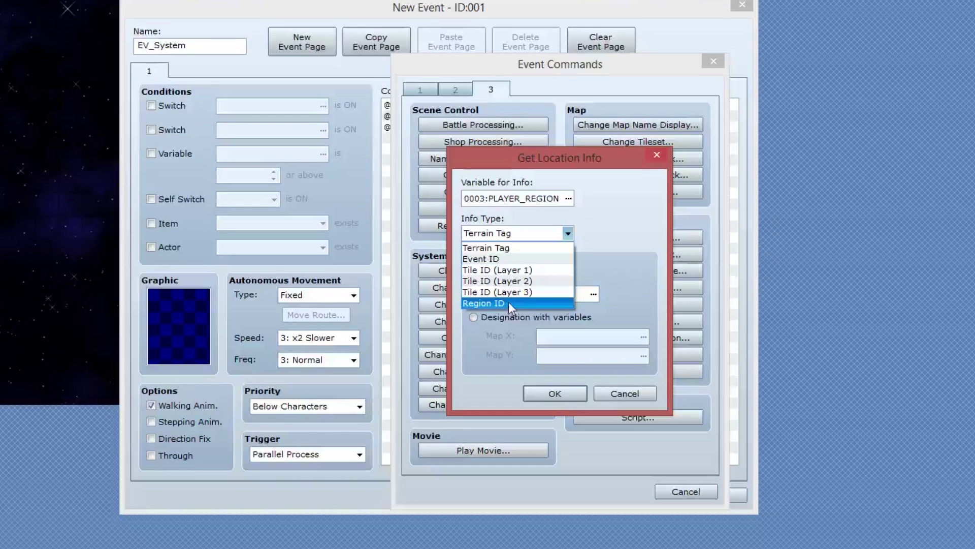
pyautogui.click(508, 302)
pyautogui.click(483, 321)
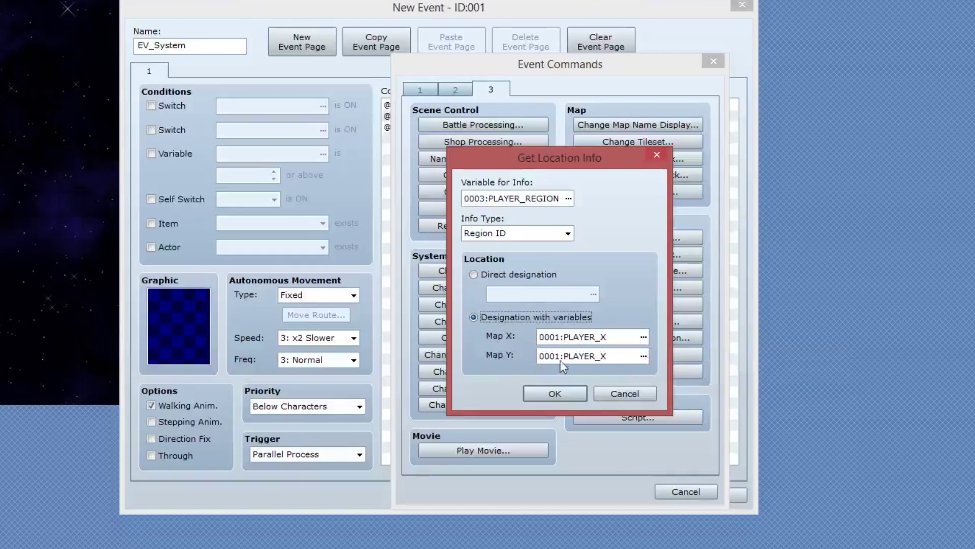
pyautogui.click(643, 356)
pyautogui.click(610, 173)
pyautogui.click(495, 432)
pyautogui.click(553, 392)
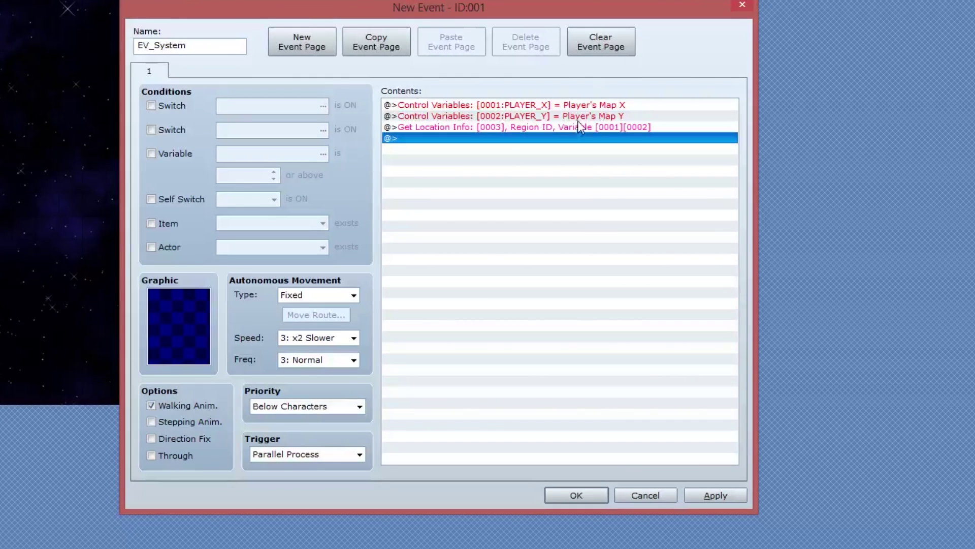
pyautogui.click(540, 127)
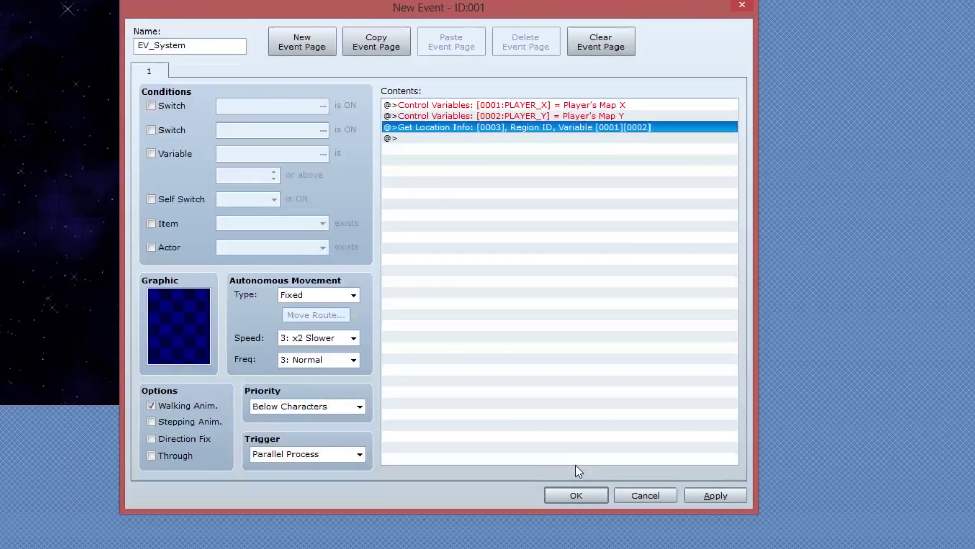
pyautogui.click(592, 500)
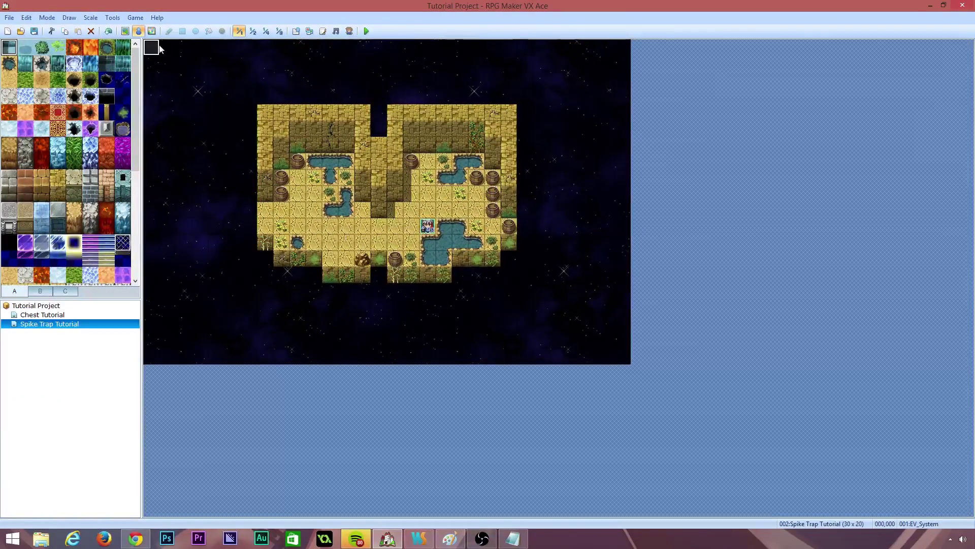
# Step: Erase the old region tiles, paint region 1 onto two 2×2 floor patches, return to Event mode
pyautogui.click(151, 31)
pyautogui.click(23, 53)
pyautogui.rightClick(330, 243)
pyautogui.moveTo(348, 227)
pyautogui.mouseDown()
pyautogui.moveTo(351, 243)
pyautogui.moveTo(362, 226)
pyautogui.moveTo(404, 243)
pyautogui.moveTo(363, 243)
pyautogui.moveTo(348, 227)
pyautogui.moveTo(411, 227)
pyautogui.moveTo(395, 243)
pyautogui.mouseUp()
pyautogui.click(25, 53)
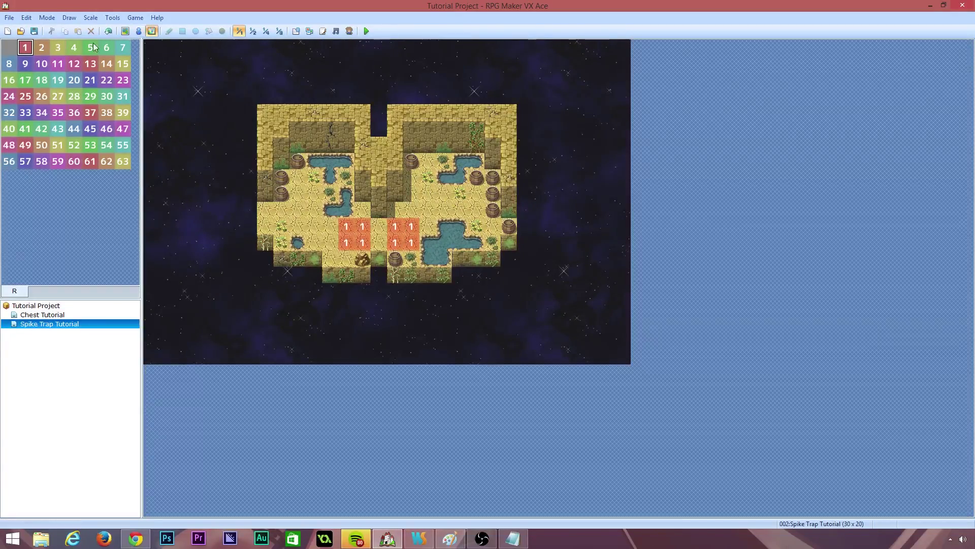
pyautogui.click(138, 31)
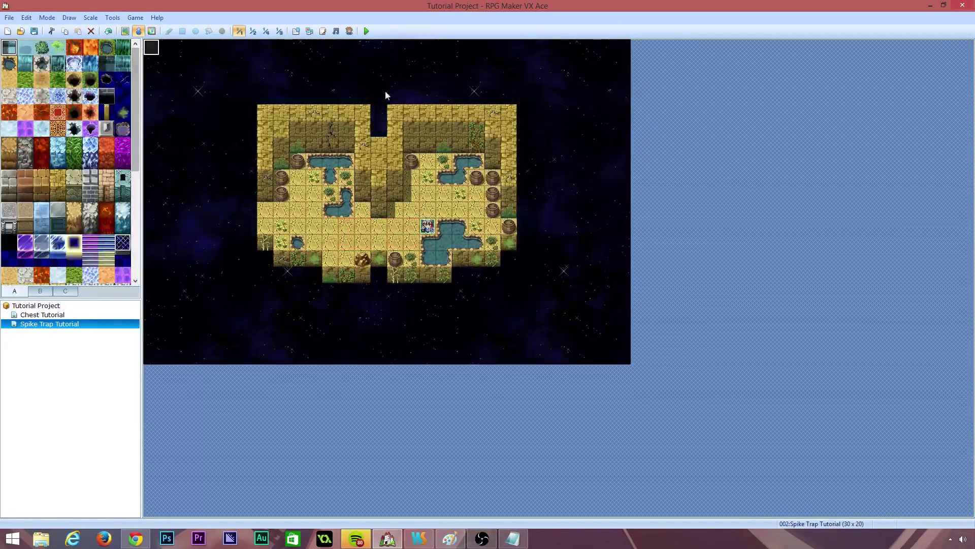
# Step: Save and playtest, opening the F9 debug list at variables 0001–0010
pyautogui.click(367, 31)
pyautogui.click(447, 291)
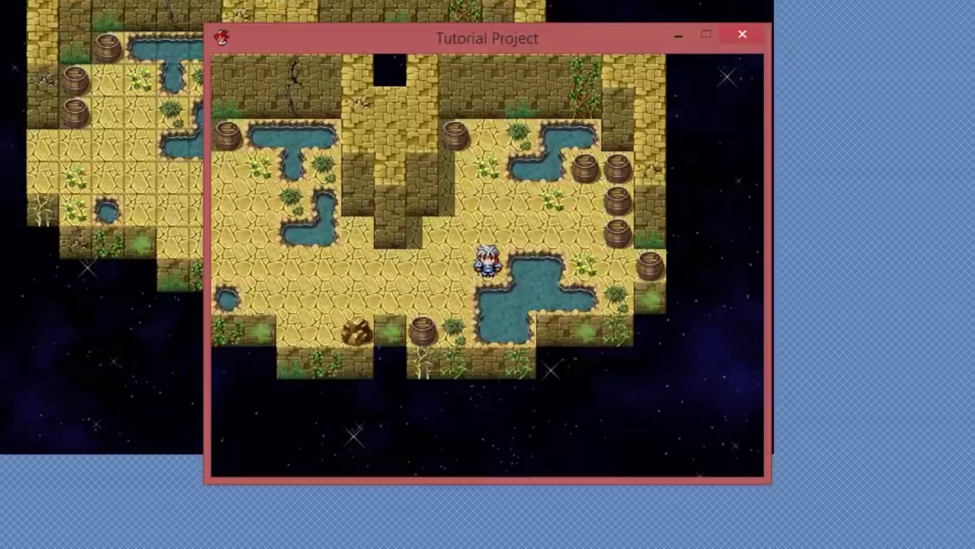
pyautogui.press('F9')
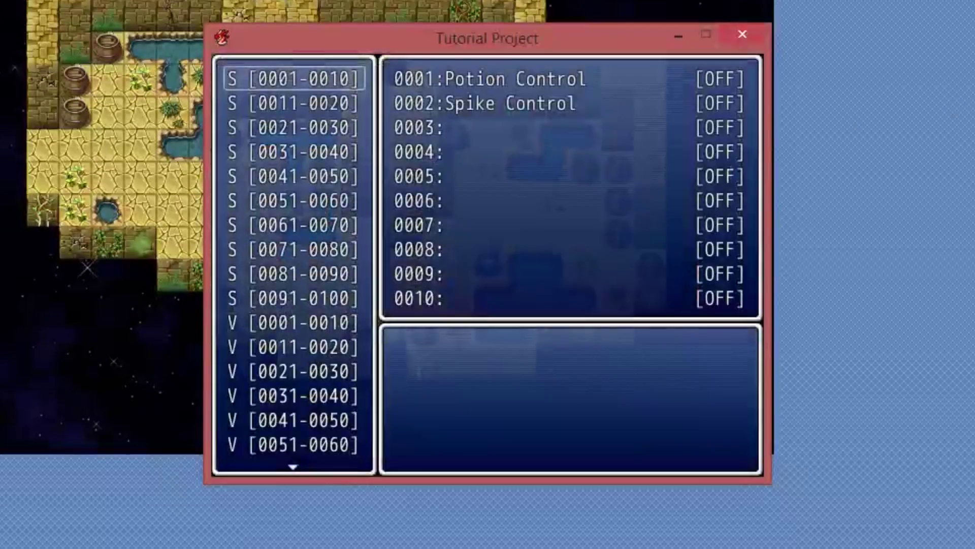
pyautogui.press('Down')
pyautogui.press('Down')
pyautogui.press('Down')
pyautogui.press('Down')
pyautogui.press('Down')
pyautogui.press('Down')
pyautogui.press('Down')
pyautogui.press('Down')
pyautogui.press('Down')
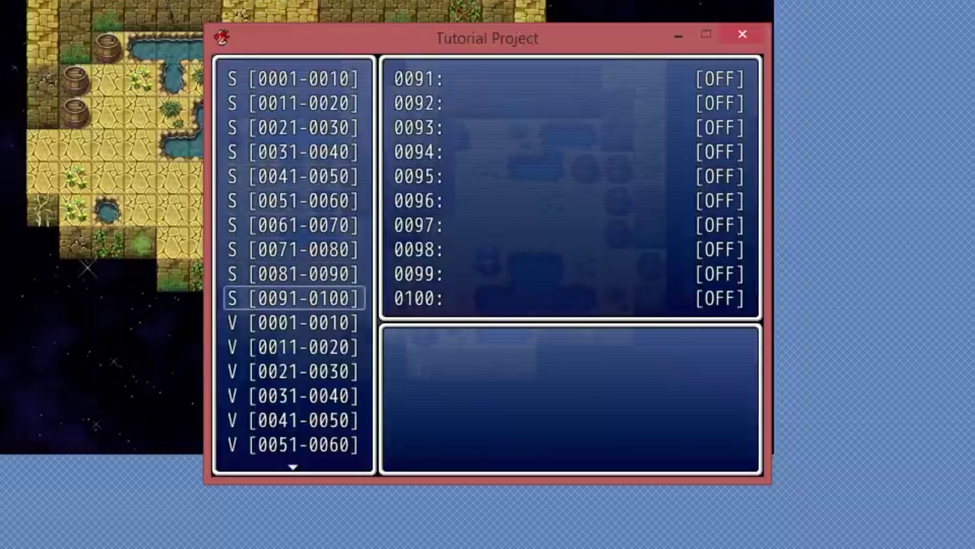
pyautogui.press('Down')
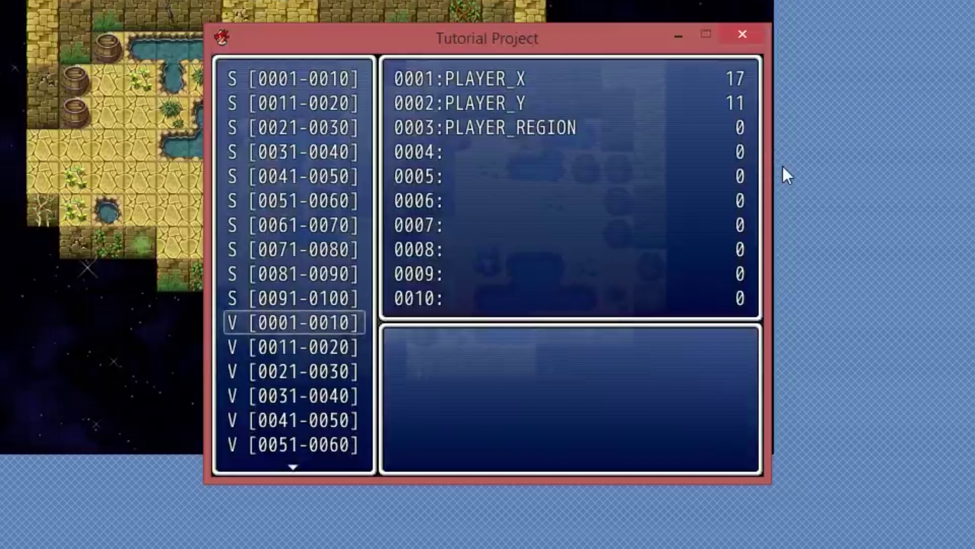
# Step: Walk onto the region tiles, confirm PLAYER_REGION reads 1, and end the playtest
pyautogui.press('Escape')
pyautogui.press('Left')
pyautogui.press('F9')
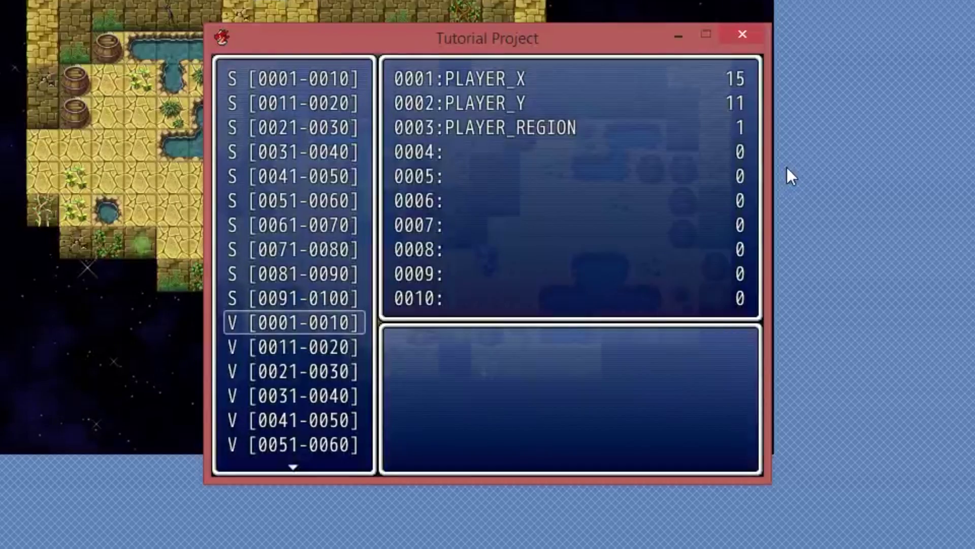
pyautogui.press('Escape')
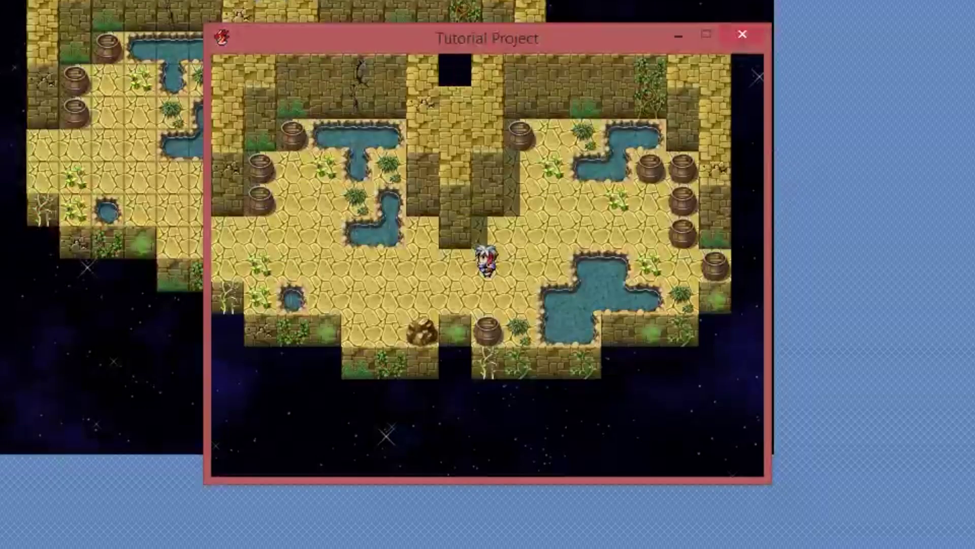
pyautogui.click(743, 35)
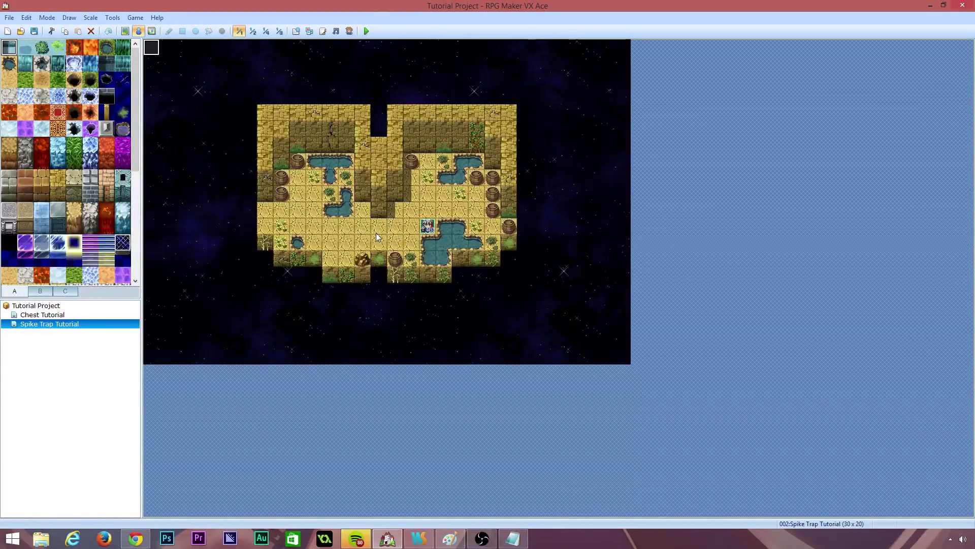
# Step: Create event EV002: Below Characters, Parallel Process, Walking Anim. off, Direction Fix on
pyautogui.rightClick(376, 227)
pyautogui.click(392, 229)
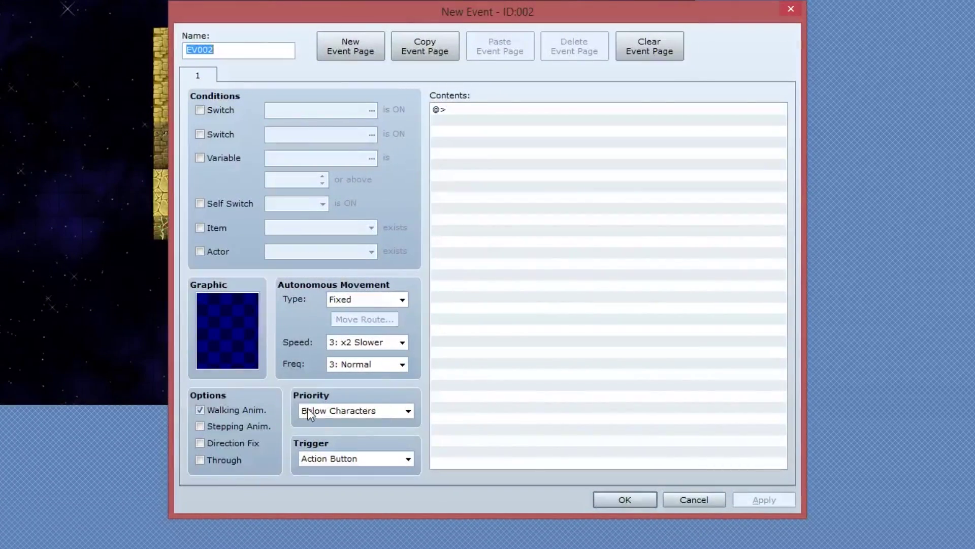
pyautogui.click(310, 413)
pyautogui.click(344, 425)
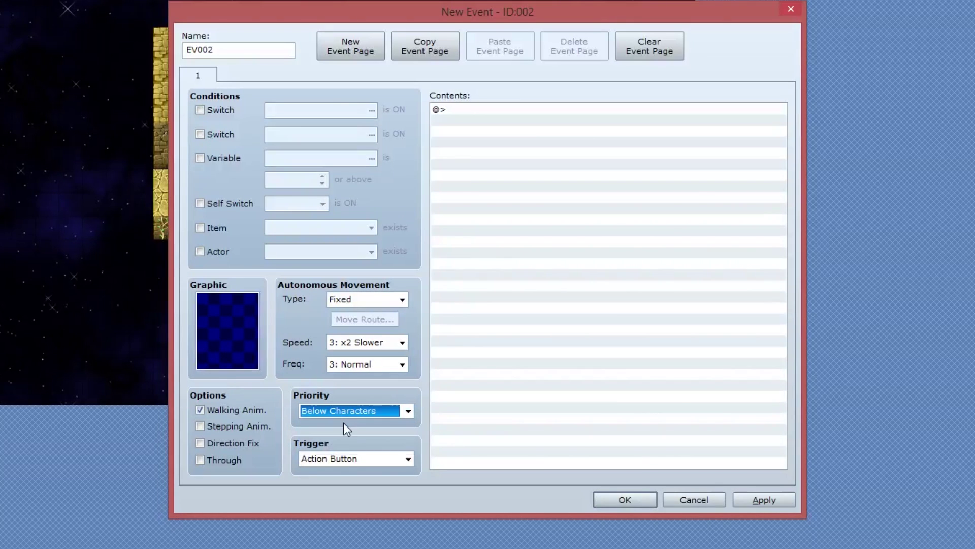
pyautogui.click(333, 462)
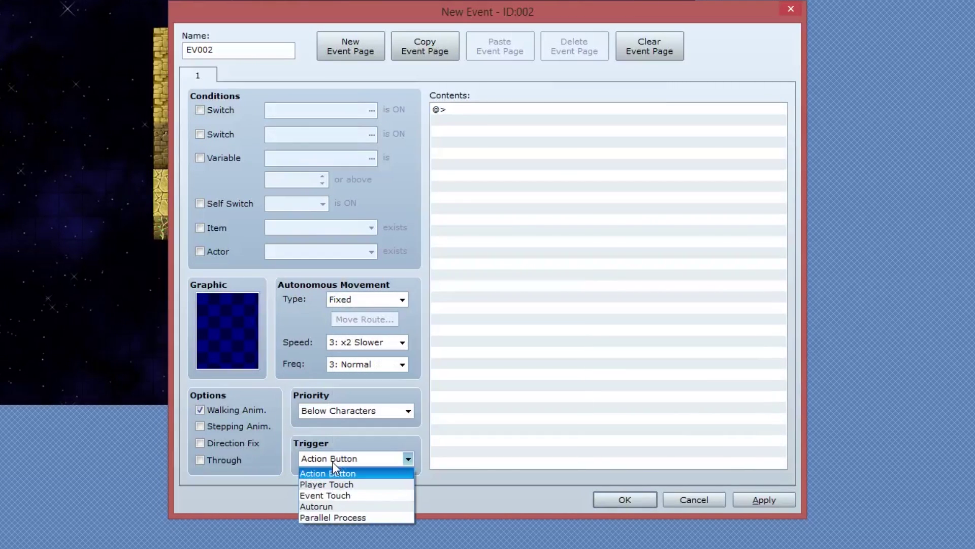
pyautogui.click(345, 517)
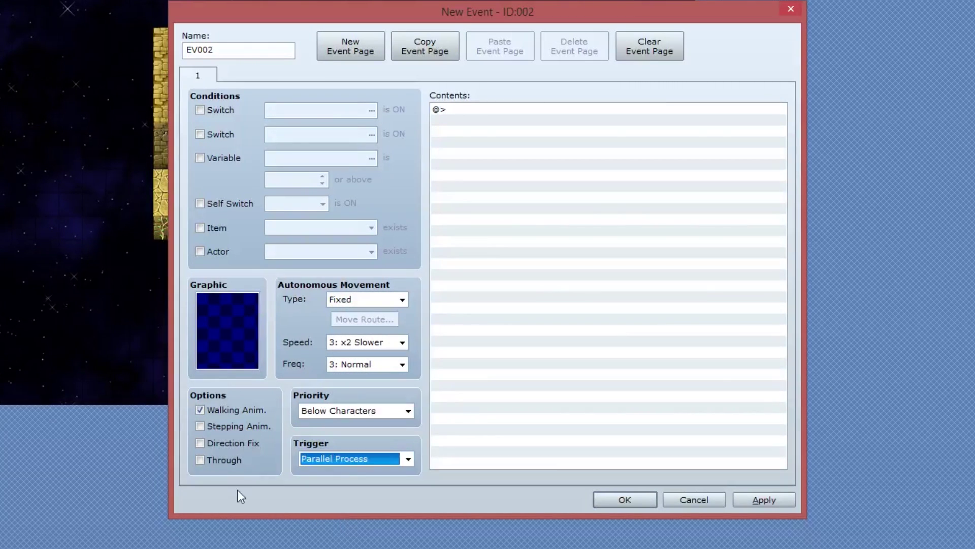
pyautogui.click(226, 413)
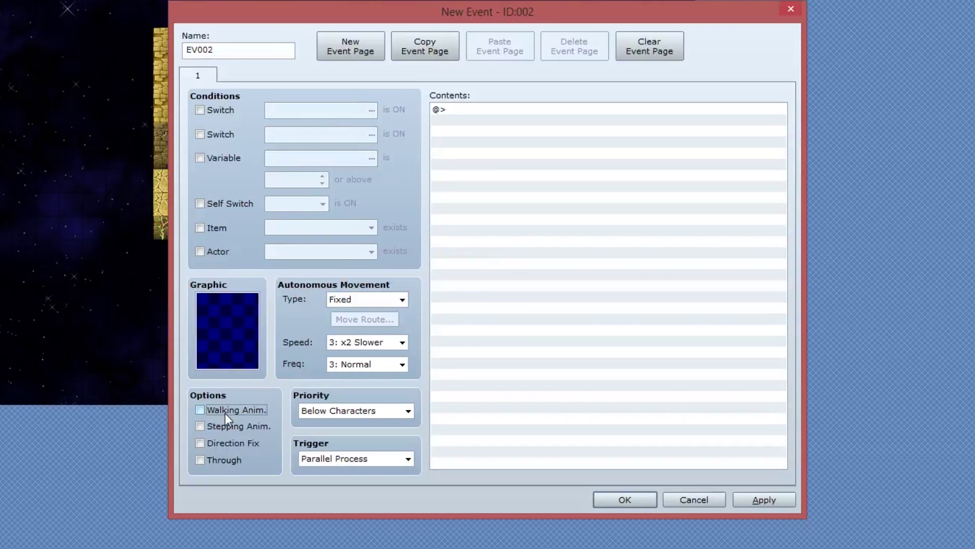
pyautogui.click(236, 444)
# Step: Give EV002 the first spike cell of the !Other1 sheet as its graphic
pyautogui.doubleClick(217, 299)
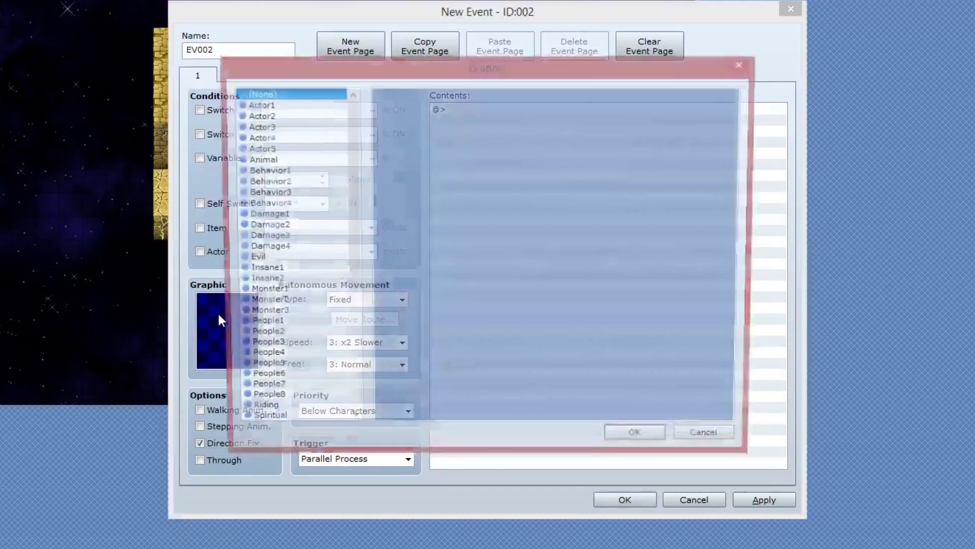
pyautogui.scroll(-7, 330, 233)
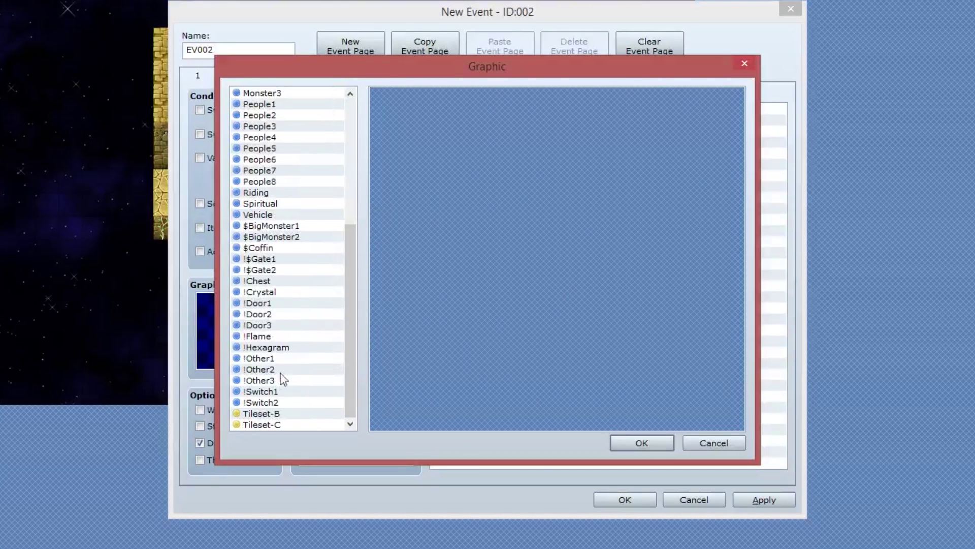
pyautogui.click(263, 358)
pyautogui.click(390, 194)
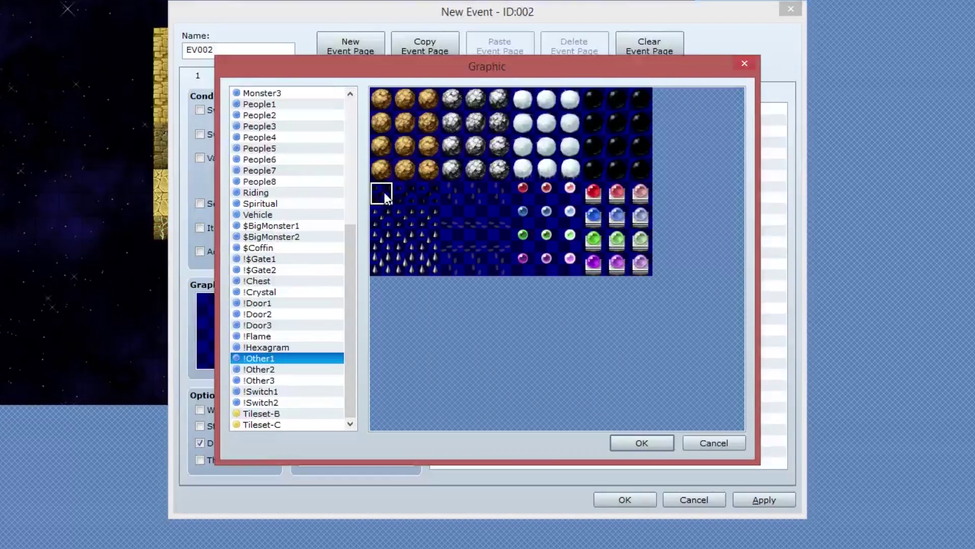
pyautogui.click(381, 261)
pyautogui.click(384, 202)
pyautogui.click(381, 252)
pyautogui.click(380, 204)
pyautogui.click(428, 194)
pyautogui.click(391, 191)
pyautogui.click(422, 213)
pyautogui.click(405, 246)
pyautogui.click(405, 264)
pyautogui.click(428, 264)
pyautogui.click(386, 194)
pyautogui.click(656, 443)
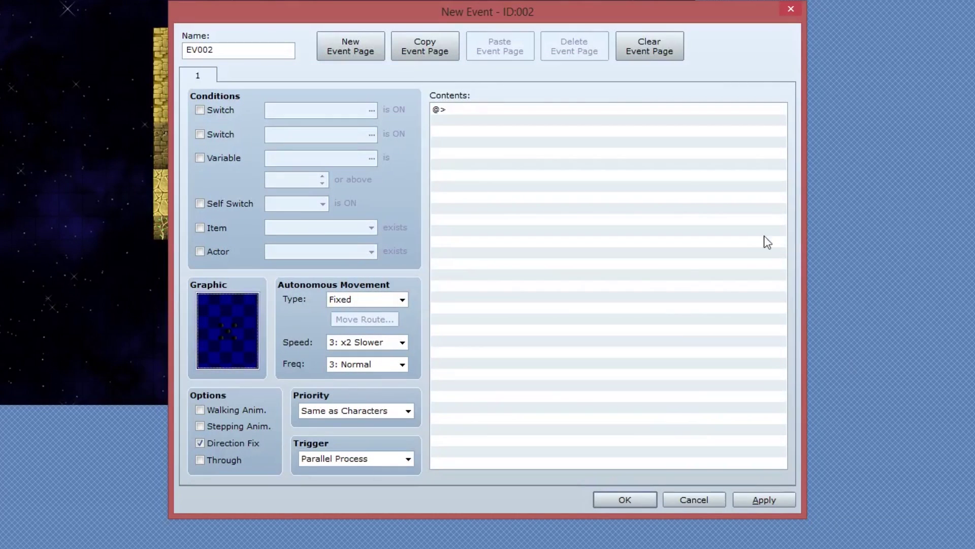
pyautogui.click(587, 219)
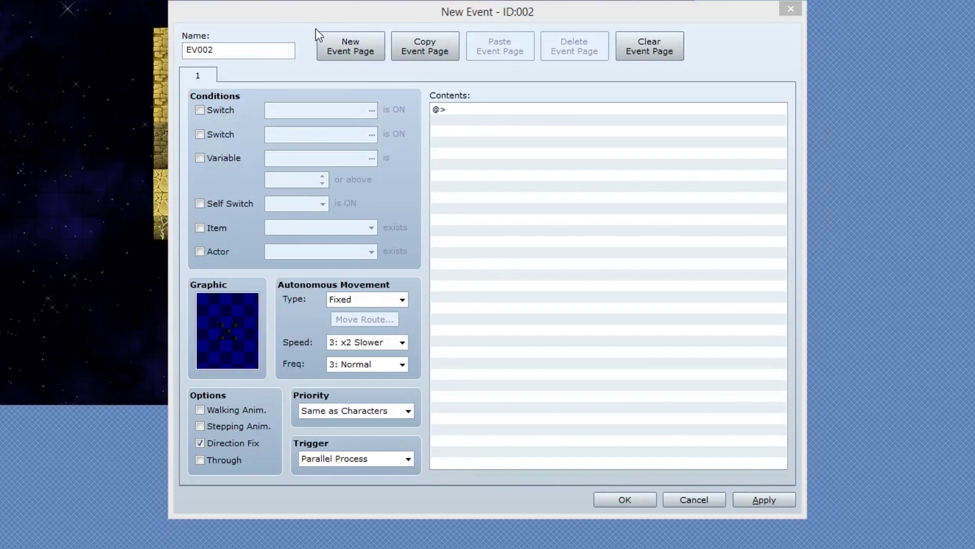
# Step: Start a Conditional Branch testing variable 0003:PLAYER_REGION
pyautogui.doubleClick(478, 108)
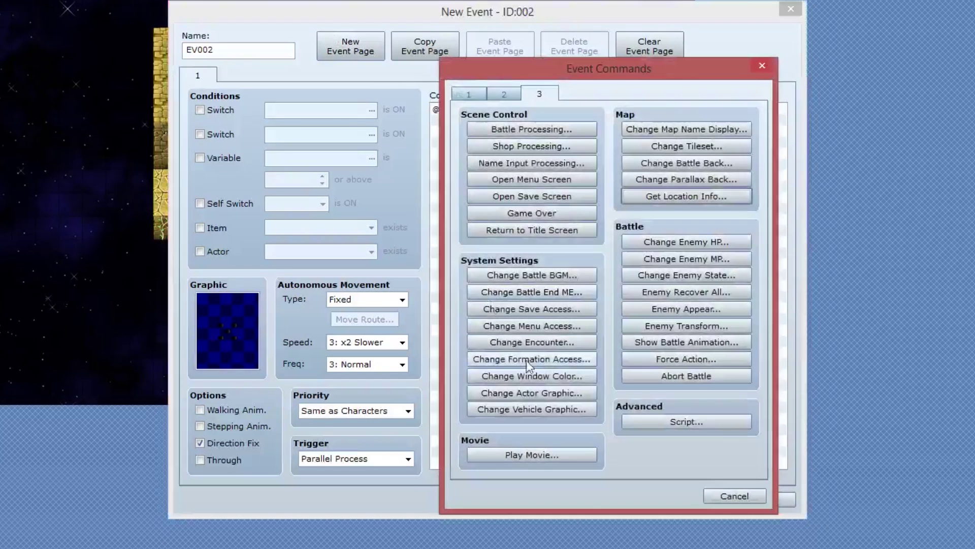
pyautogui.click(478, 94)
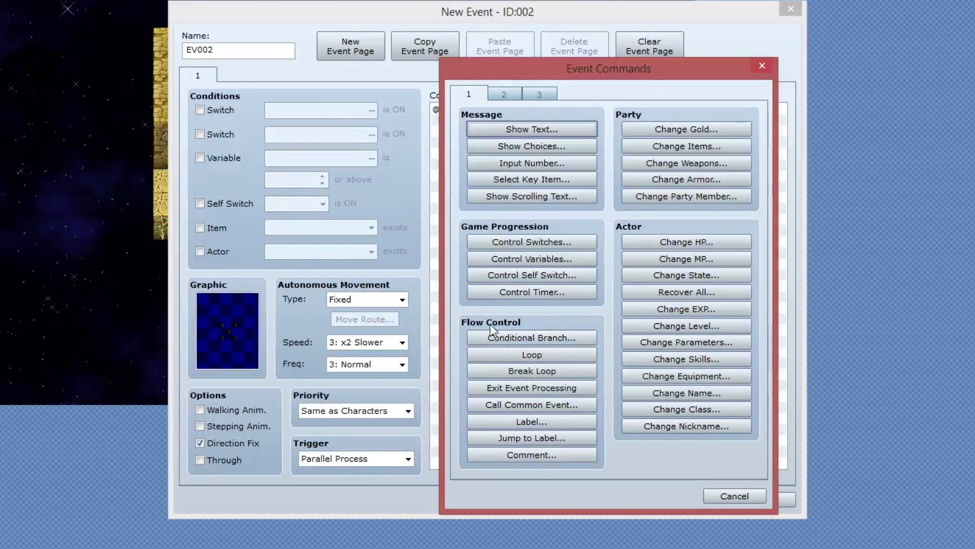
pyautogui.click(497, 340)
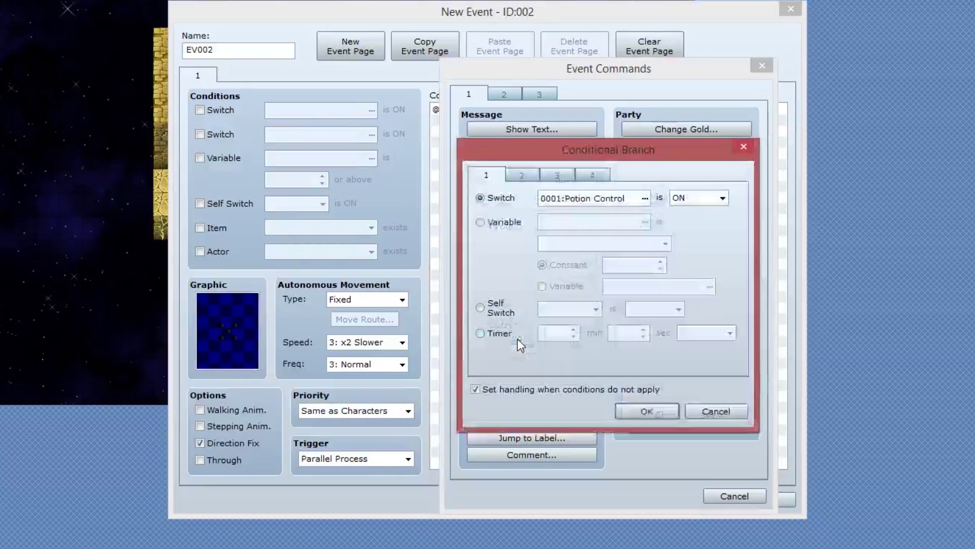
pyautogui.click(484, 221)
pyautogui.click(644, 222)
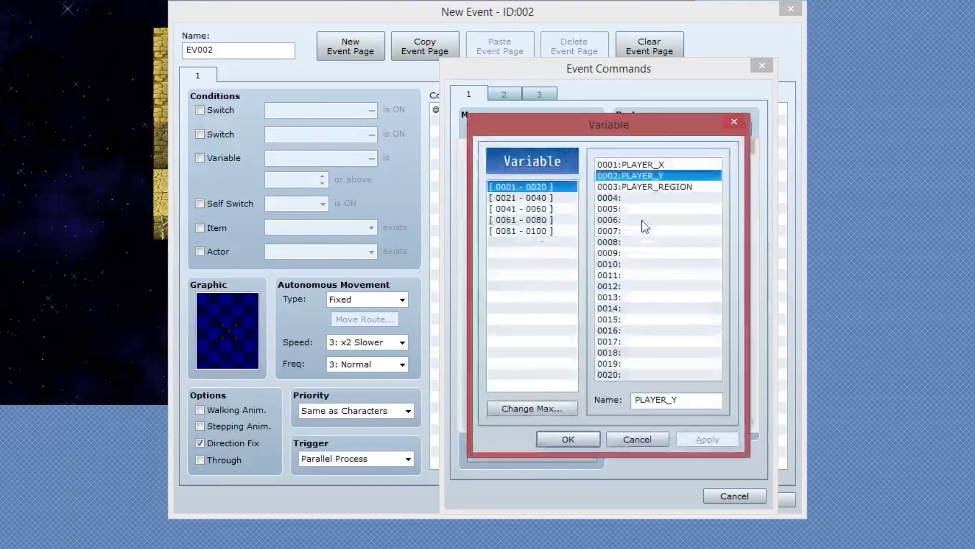
pyautogui.click(620, 187)
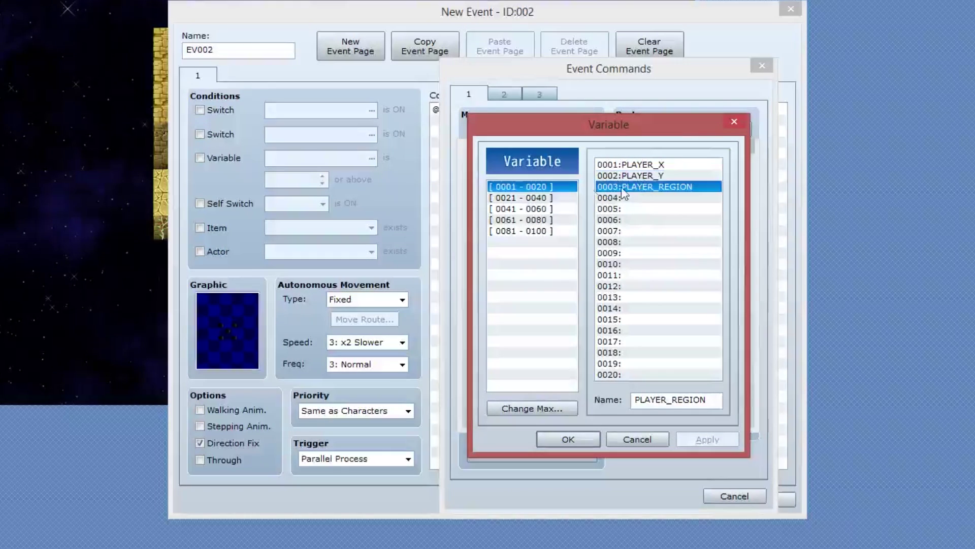
pyautogui.click(573, 439)
# Step: Compare it equal to constant 1, remove the else branch, and insert it
pyautogui.click(655, 244)
pyautogui.click(635, 254)
pyautogui.click(660, 262)
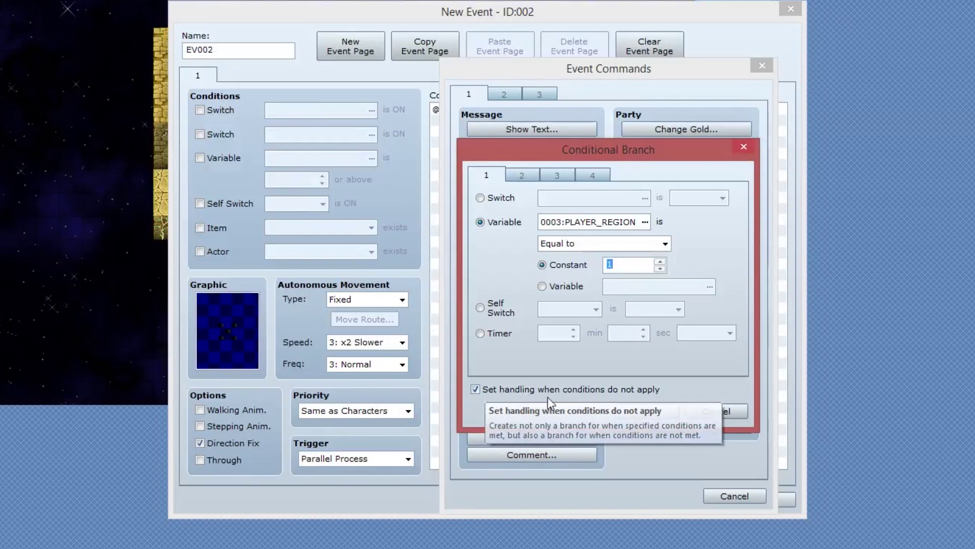
pyautogui.click(615, 390)
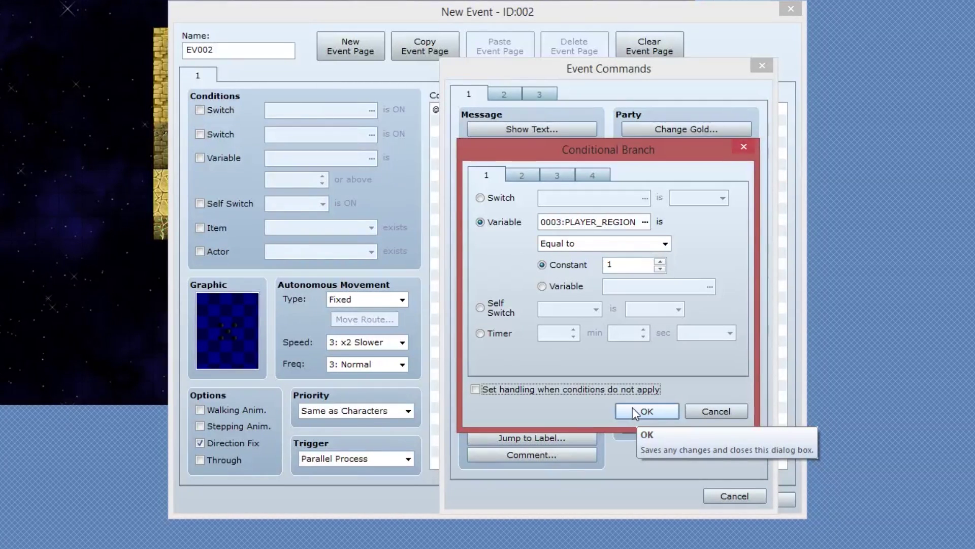
pyautogui.click(632, 409)
# Step: Insert a 30-frame Wait as the first command inside EV002's region-1 branch
pyautogui.click(607, 281)
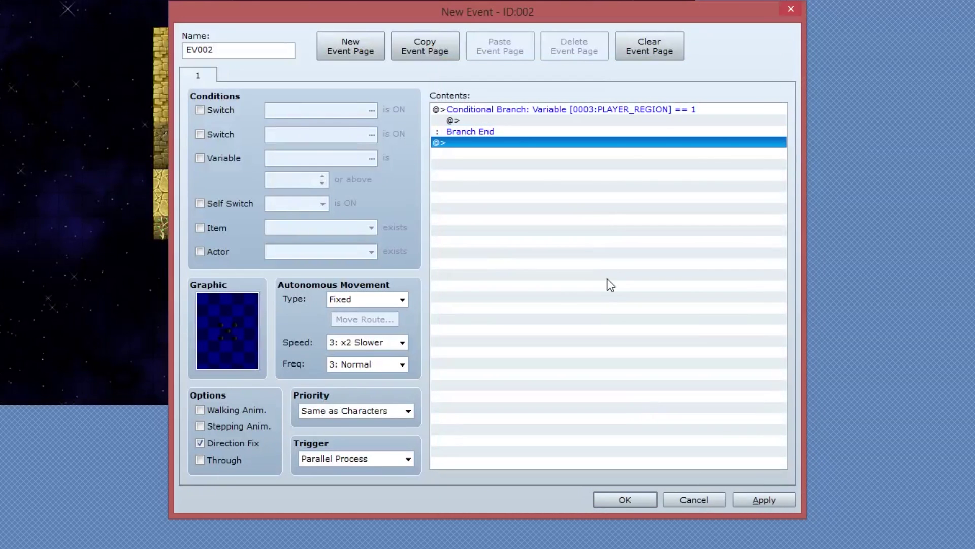
pyautogui.click(468, 109)
pyautogui.click(545, 140)
pyautogui.click(468, 133)
pyautogui.click(459, 143)
pyautogui.click(506, 116)
pyautogui.click(487, 120)
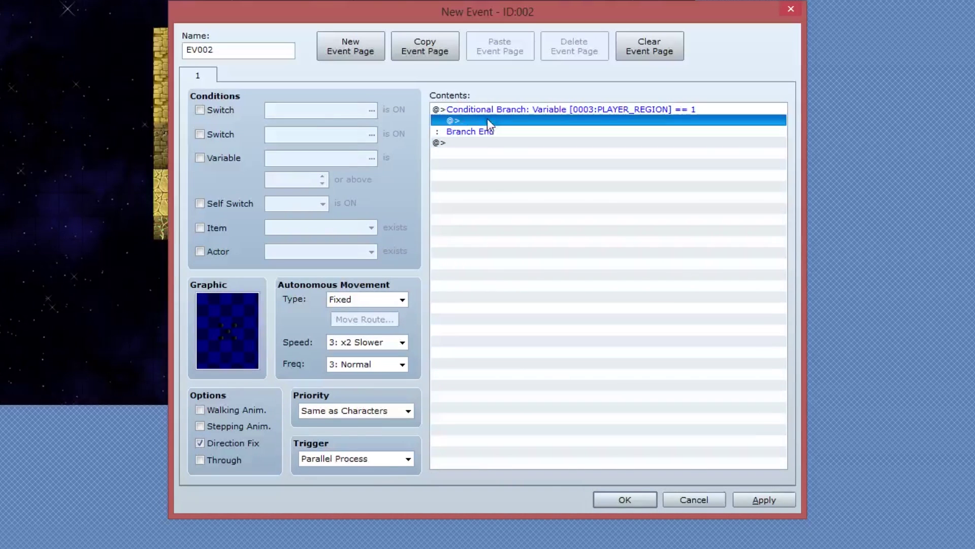
pyautogui.doubleClick(458, 121)
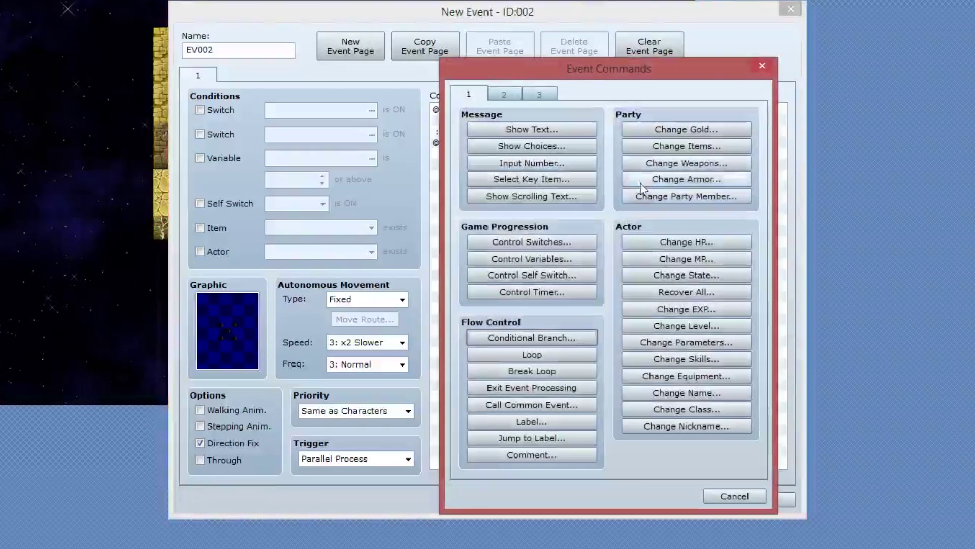
pyautogui.click(510, 98)
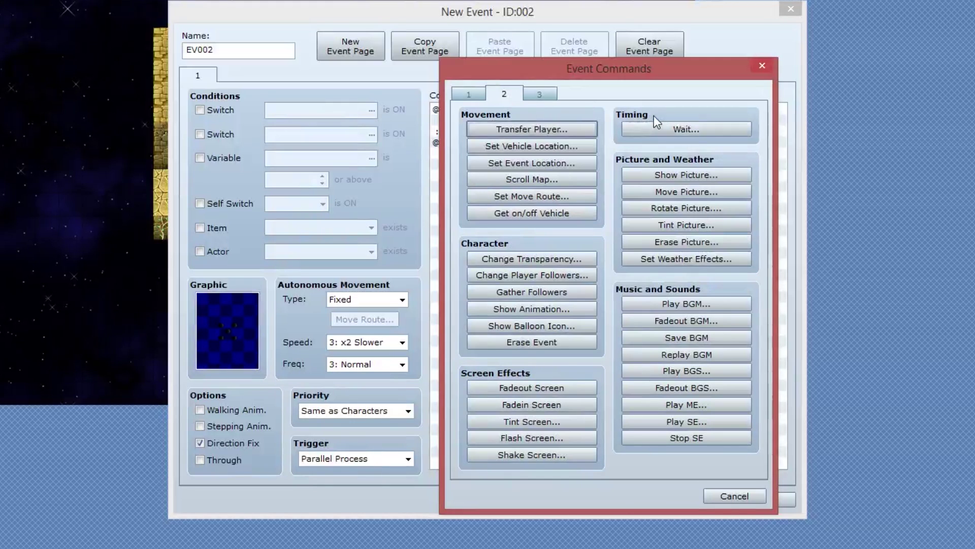
pyautogui.click(652, 126)
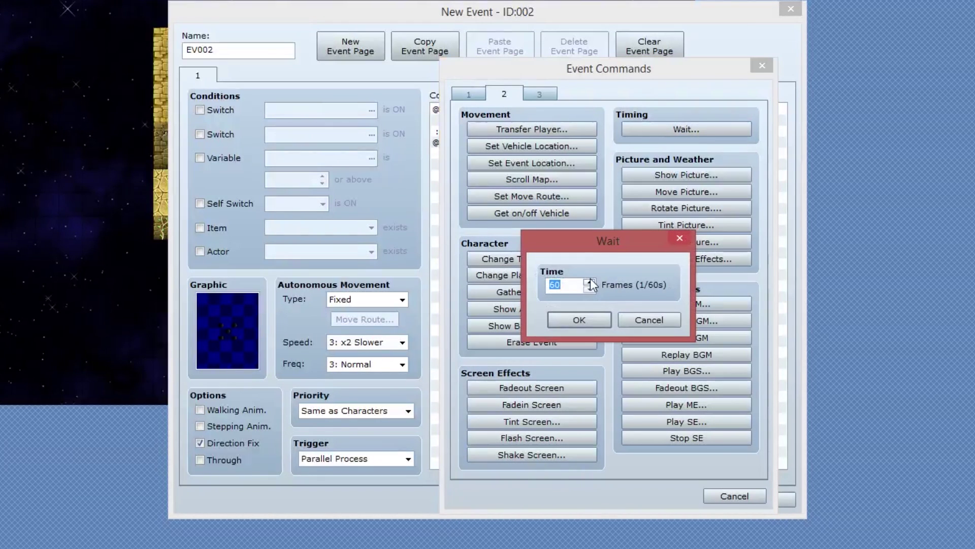
pyautogui.write('30')
pyautogui.press('Return')
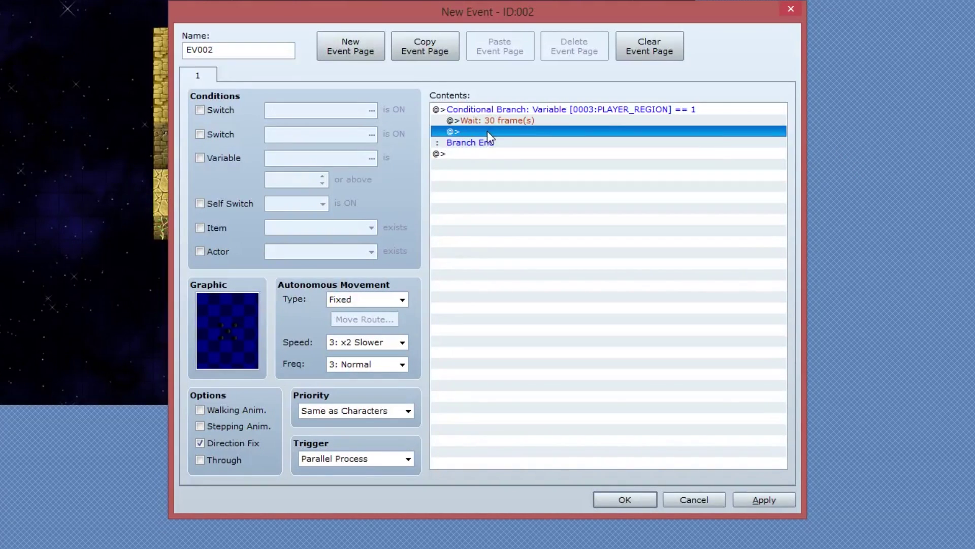
# Step: Start a move route for this event with Direction Fix OFF, Turn Left and a 3-frame wait
pyautogui.doubleClick(458, 131)
pyautogui.click(469, 93)
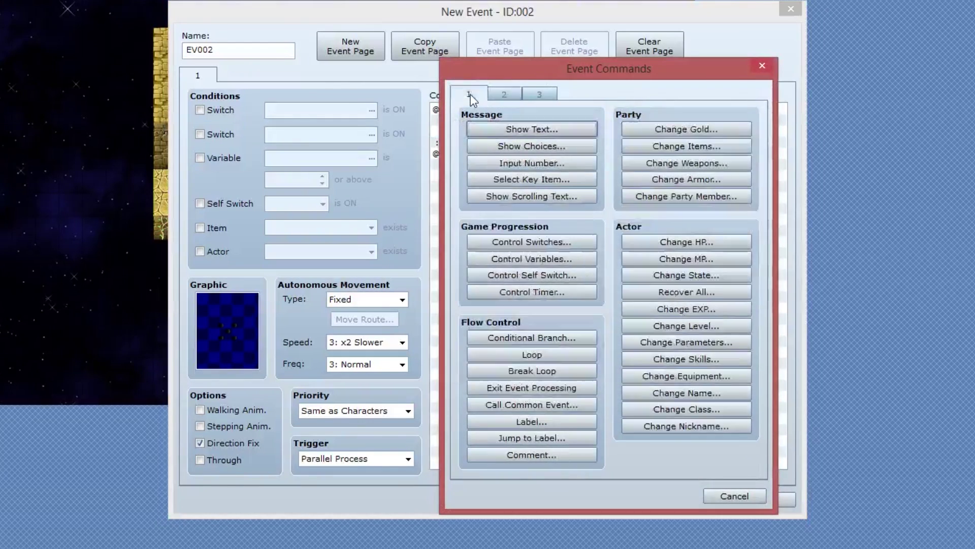
pyautogui.click(495, 94)
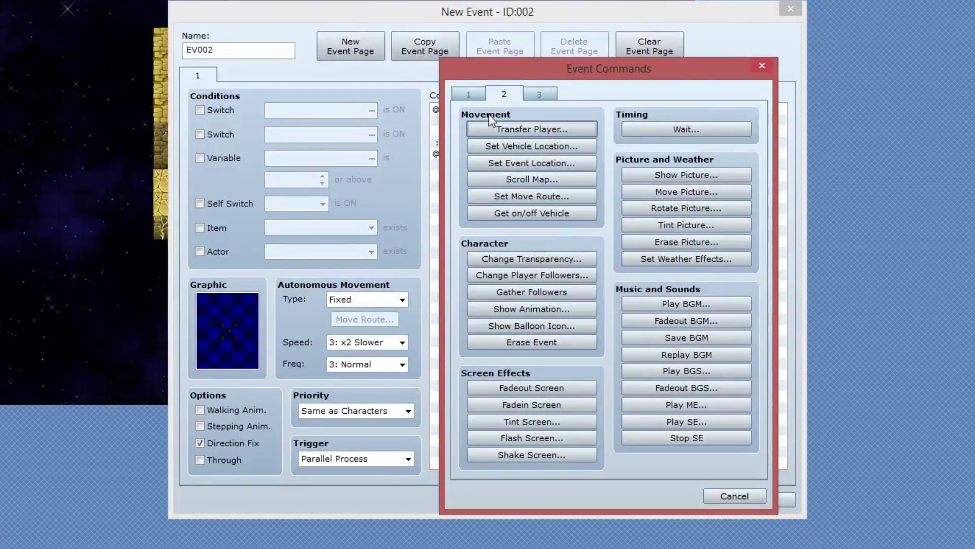
pyautogui.click(508, 196)
pyautogui.moveTo(614, 139); pyautogui.dragTo(489, 122)
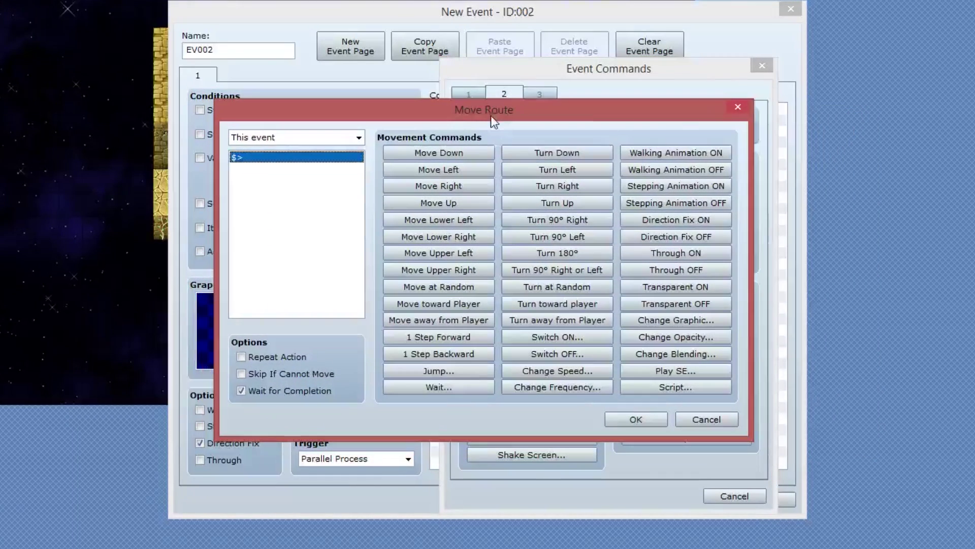
pyautogui.click(666, 239)
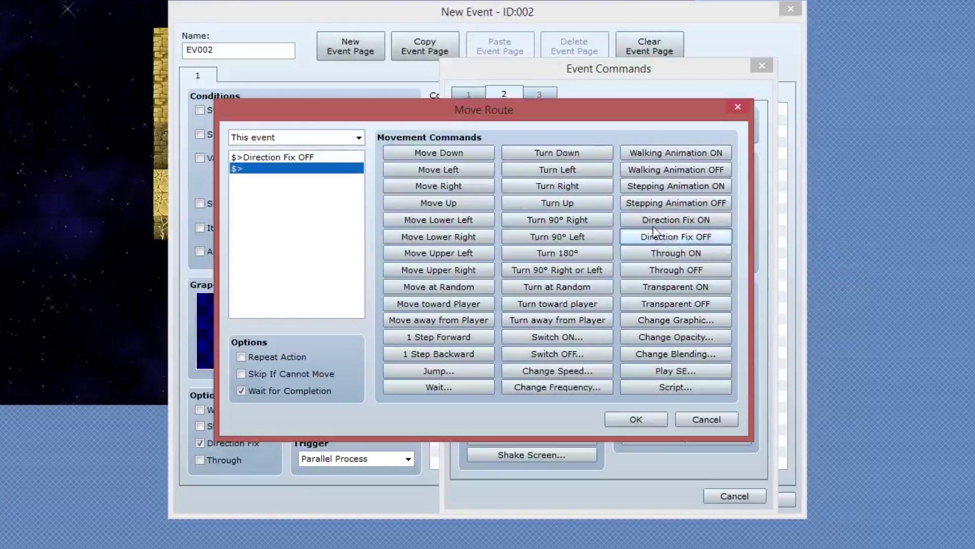
pyautogui.click(577, 169)
pyautogui.click(440, 386)
pyautogui.write('3')
pyautogui.press('Return')
# Step: Continue the route with Turn Right, another 3-frame wait and Turn Up, then confirm it
pyautogui.click(531, 186)
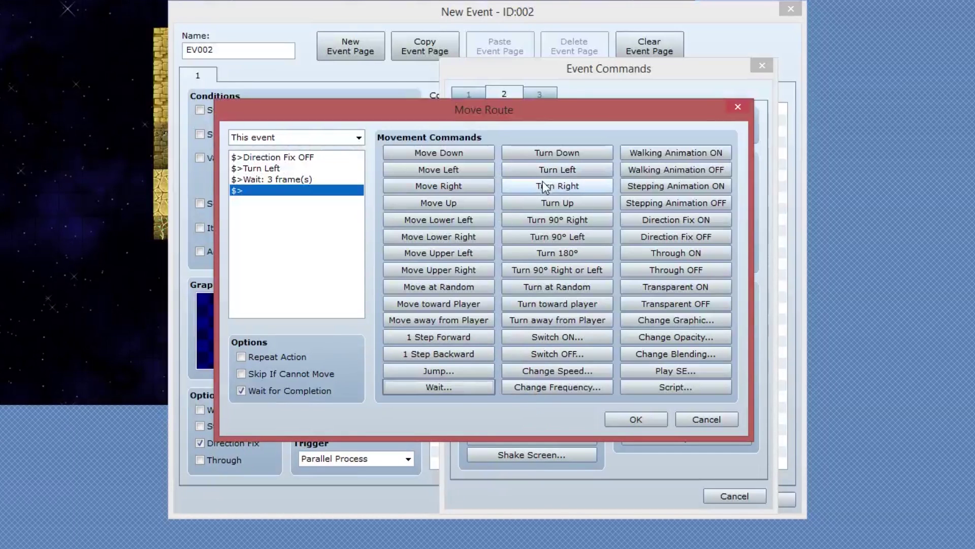
pyautogui.click(440, 386)
pyautogui.press('Return')
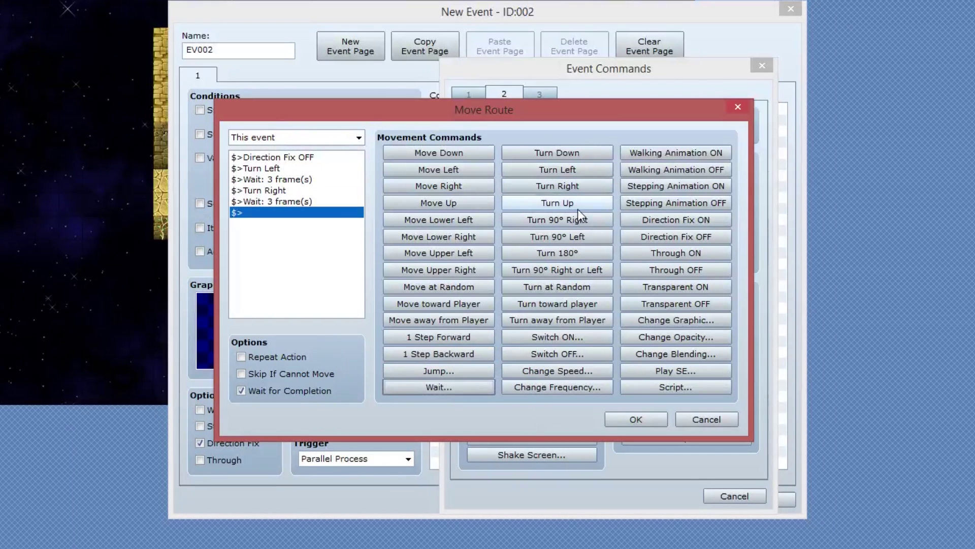
pyautogui.click(578, 206)
pyautogui.click(635, 420)
pyautogui.doubleClick(247, 330)
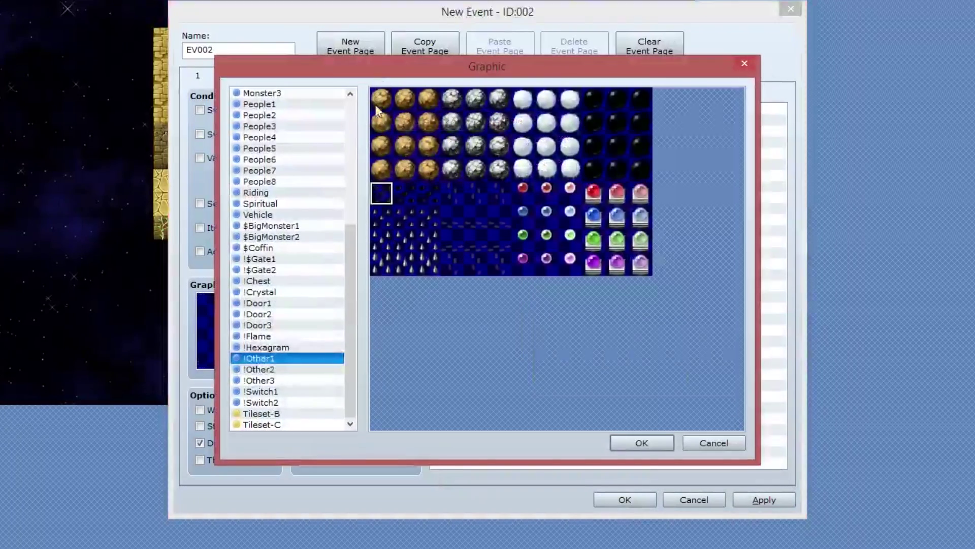
pyautogui.click(379, 241)
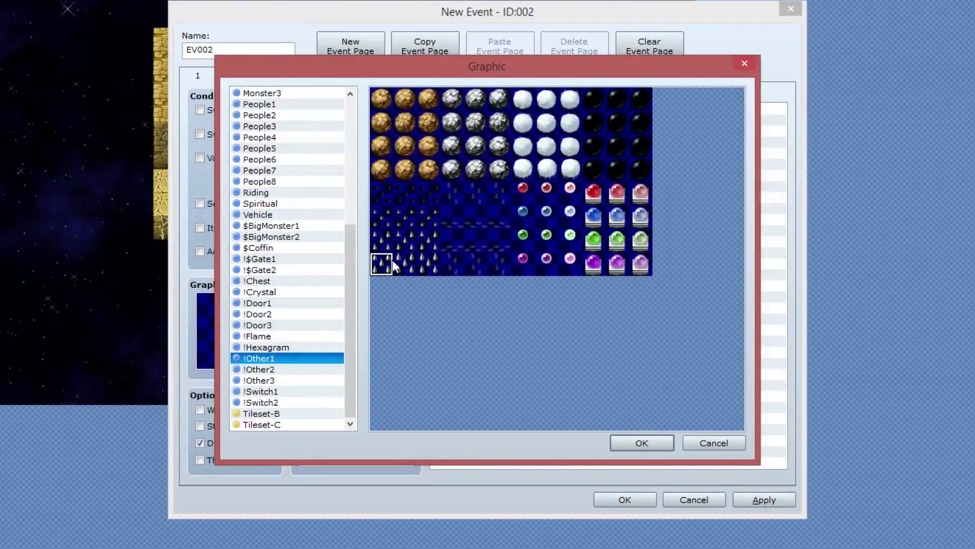
pyautogui.click(260, 103)
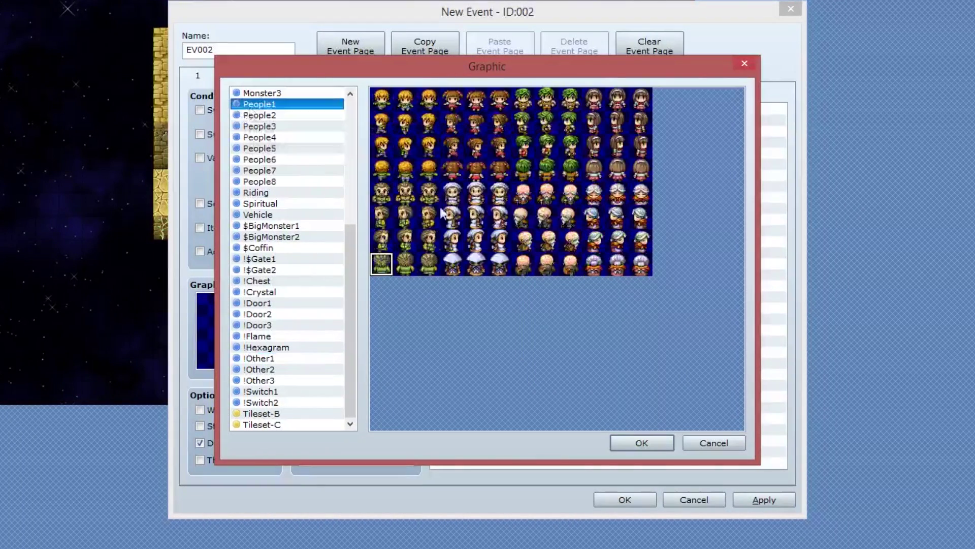
pyautogui.click(389, 215)
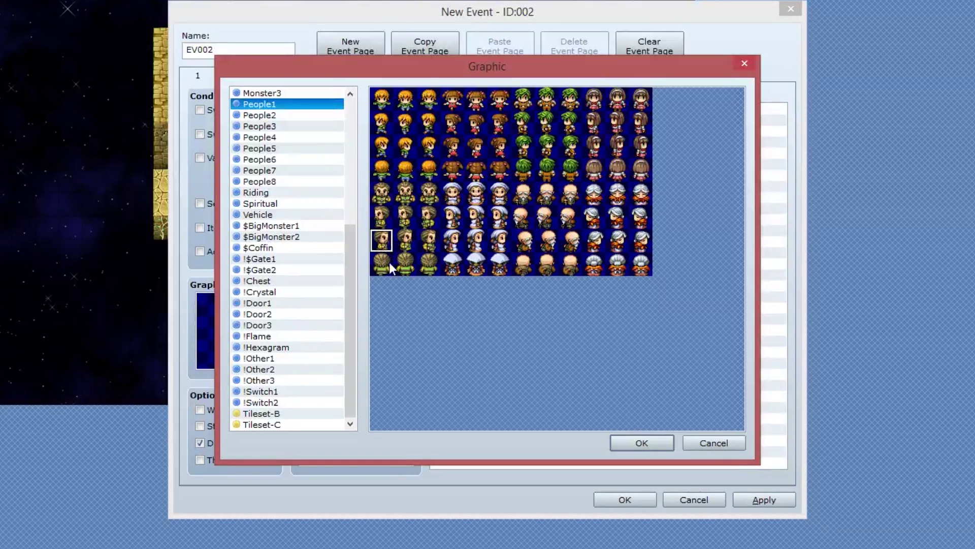
pyautogui.click(385, 219)
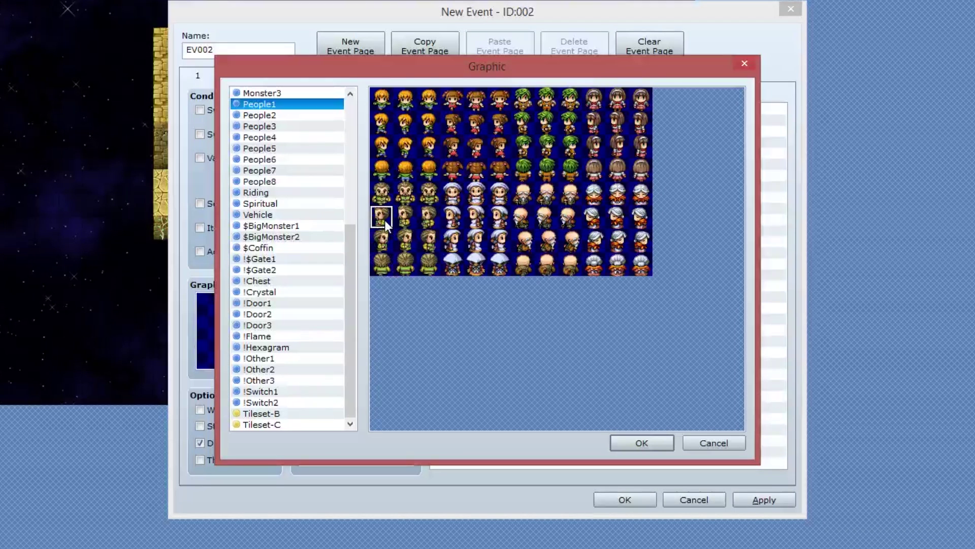
pyautogui.click(386, 248)
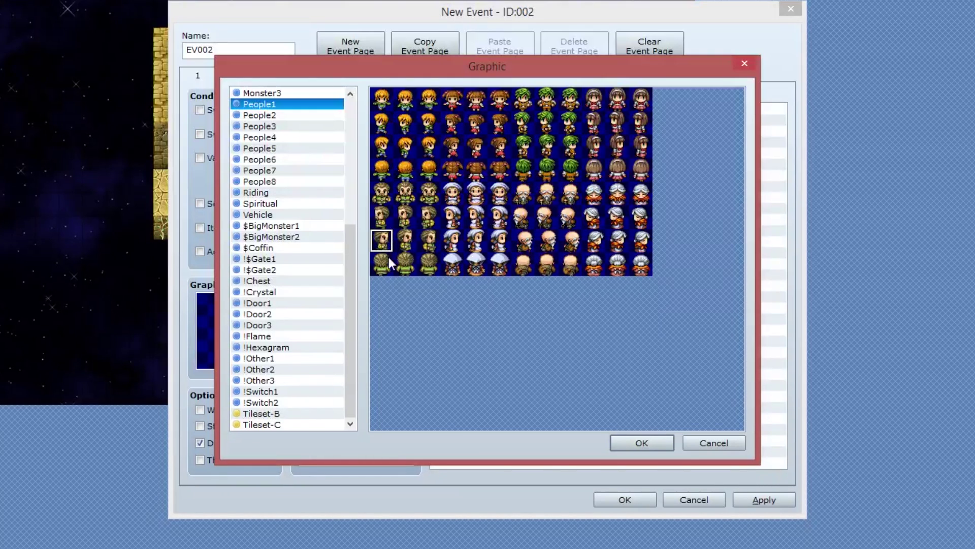
pyautogui.click(384, 266)
pyautogui.click(275, 359)
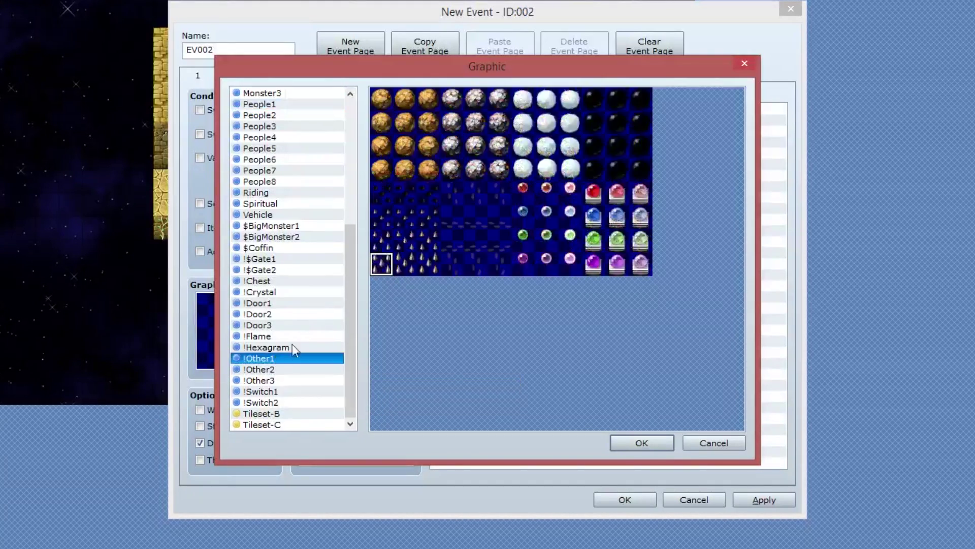
pyautogui.click(378, 219)
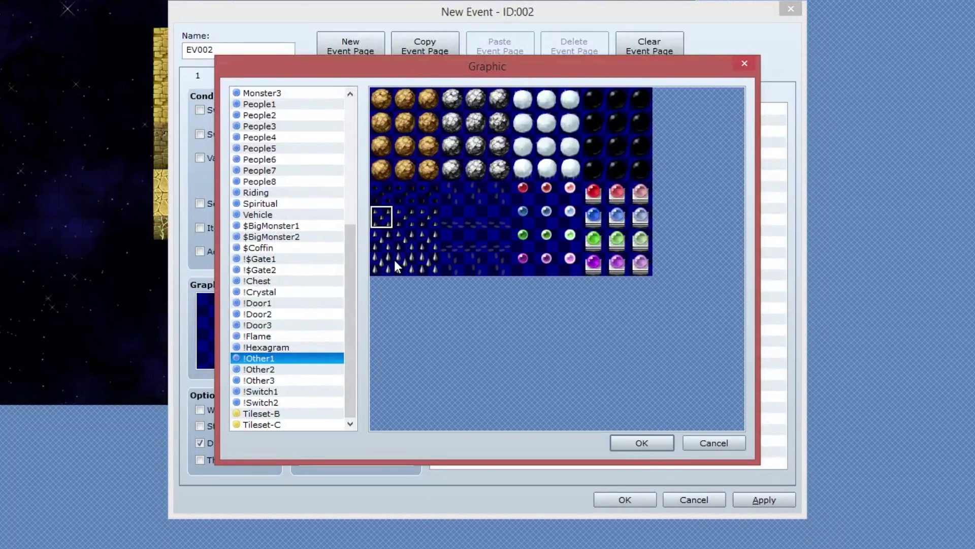
pyautogui.click(379, 241)
pyautogui.click(380, 265)
pyautogui.click(375, 201)
pyautogui.click(639, 447)
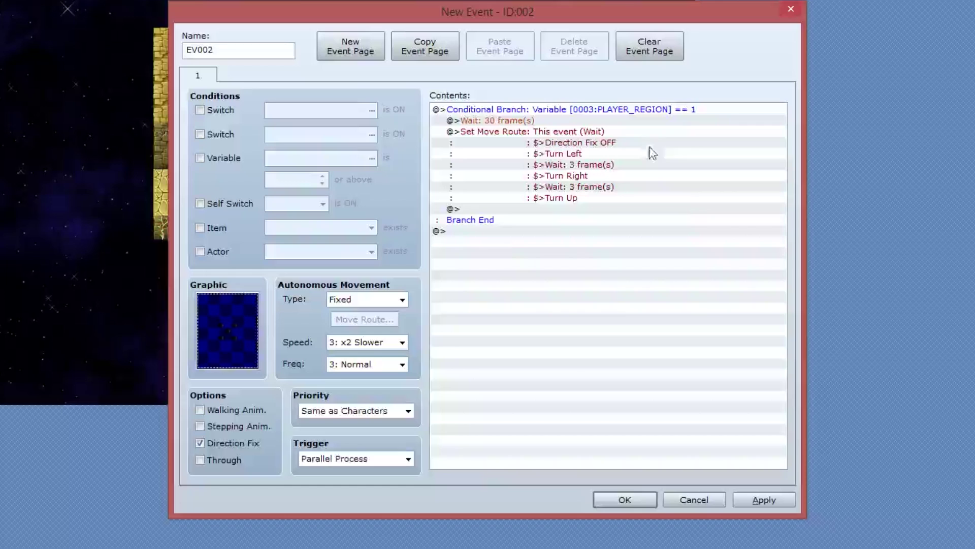
# Step: Insert a nested Conditional Branch inside the region branch, set to a Script condition
pyautogui.click(498, 209)
pyautogui.doubleClick(498, 208)
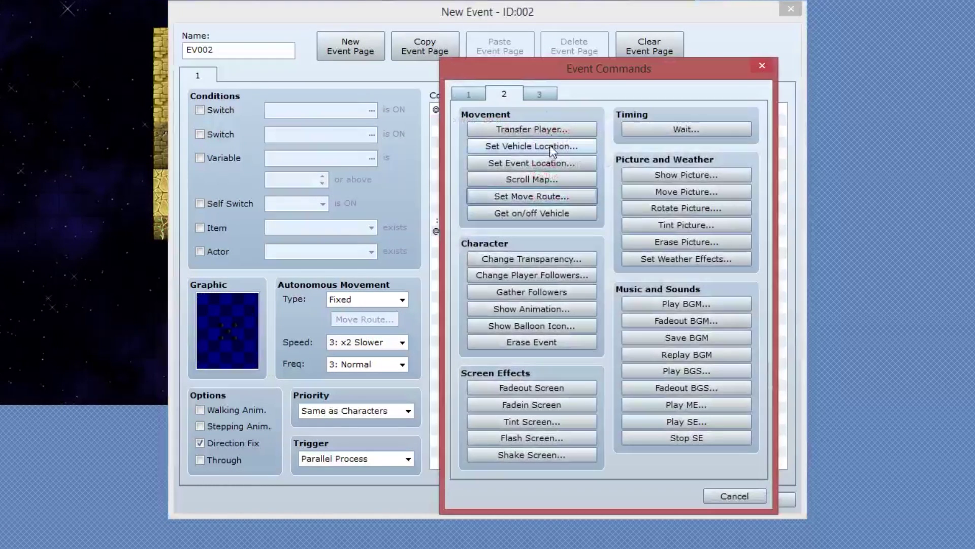
pyautogui.click(479, 94)
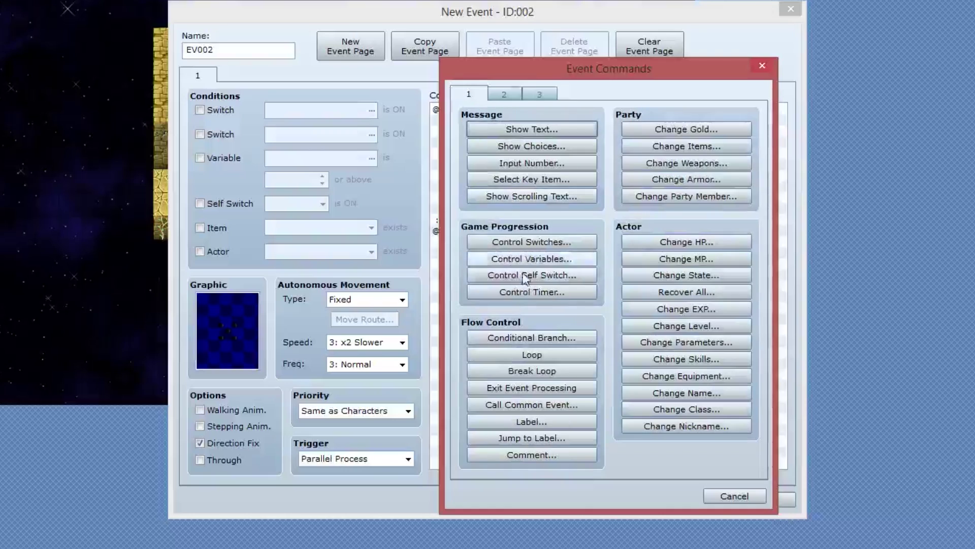
pyautogui.click(529, 337)
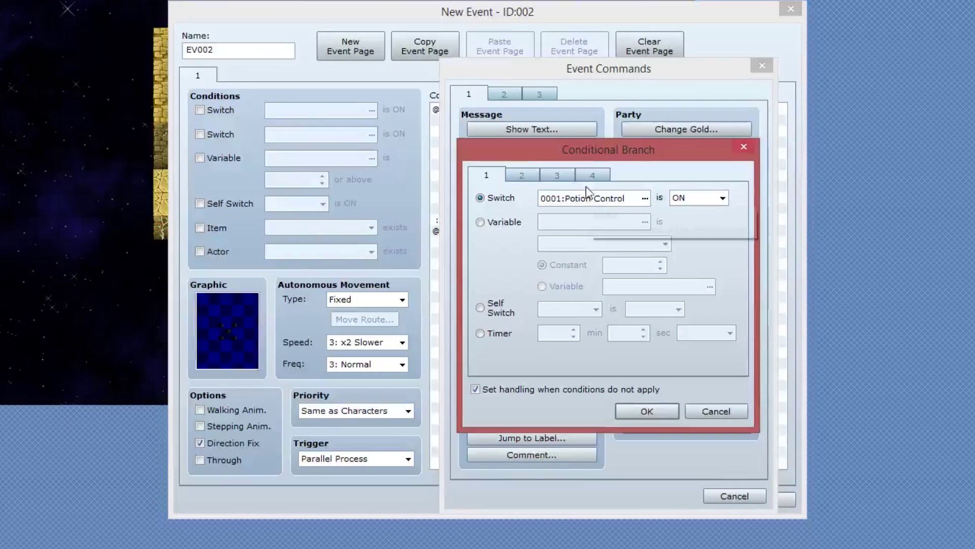
pyautogui.moveTo(589, 148); pyautogui.dragTo(443, 130)
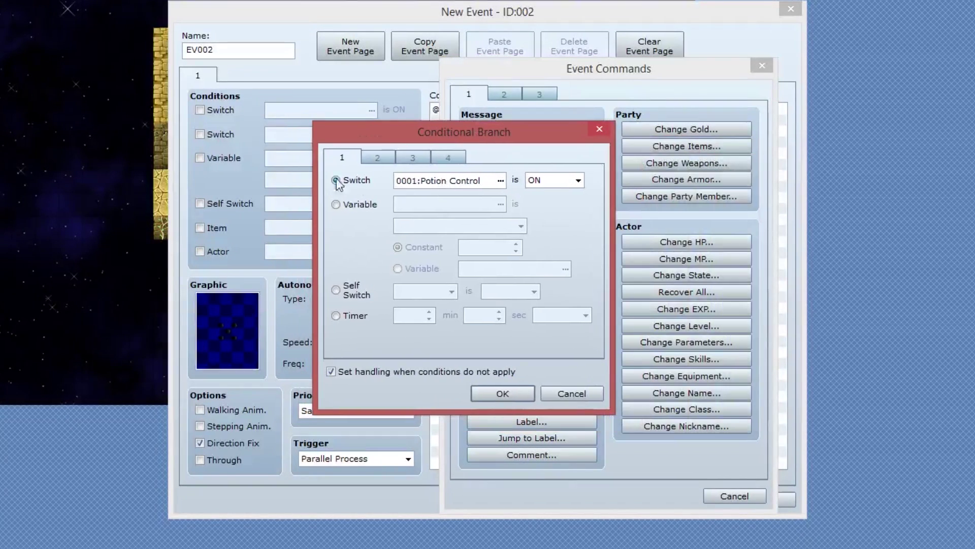
pyautogui.click(448, 157)
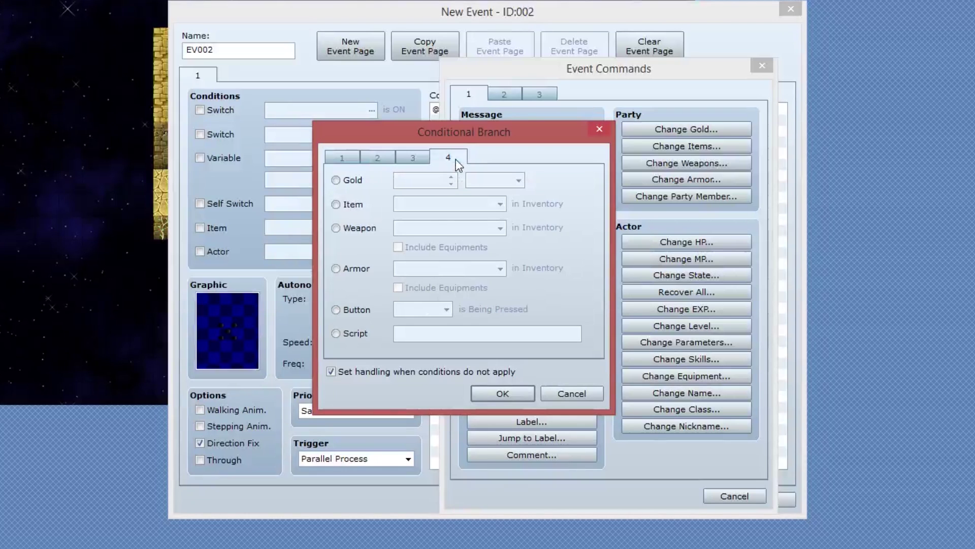
pyautogui.click(349, 333)
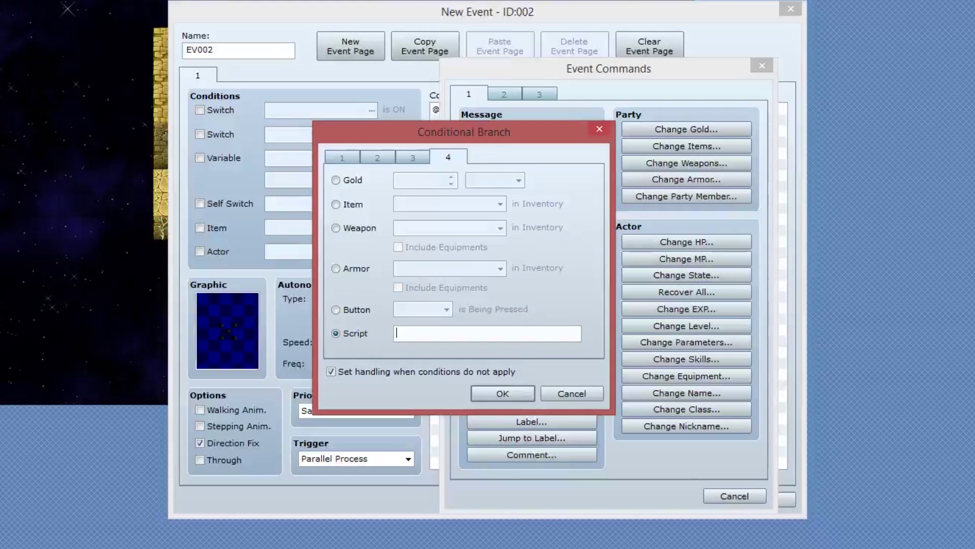
pyautogui.hotkey('alt', 'Tab')
pyautogui.click(467, 331)
pyautogui.hotkey('alt', 'Tab')
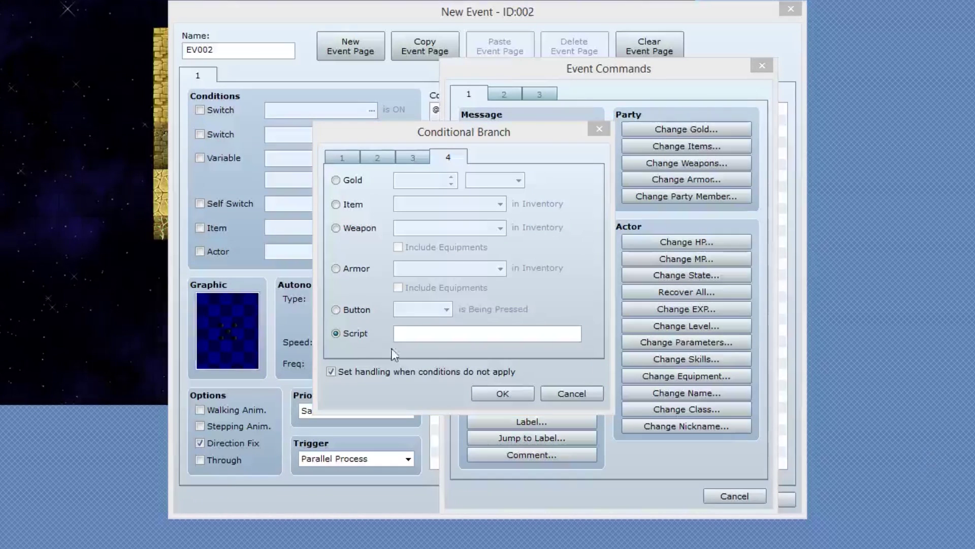
pyautogui.click(475, 333)
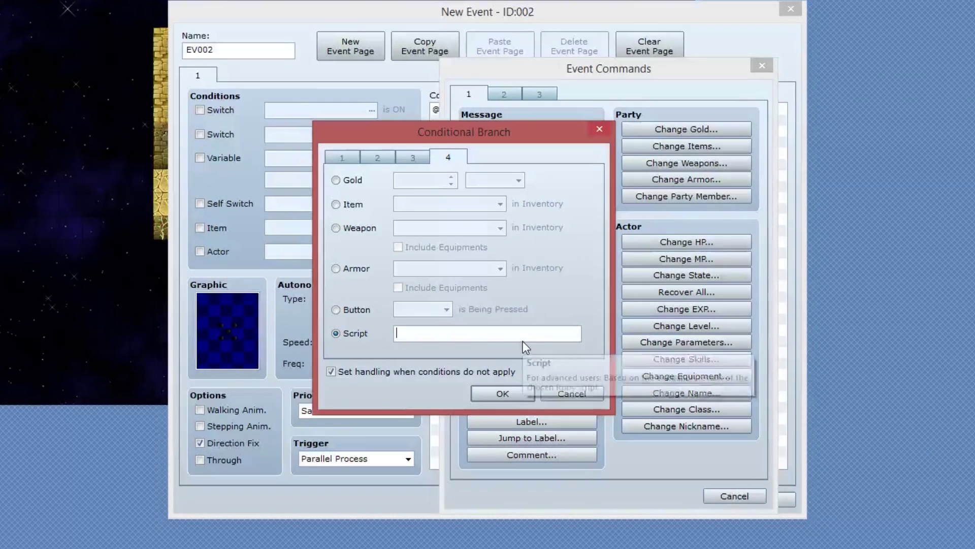
pyautogui.write('$')
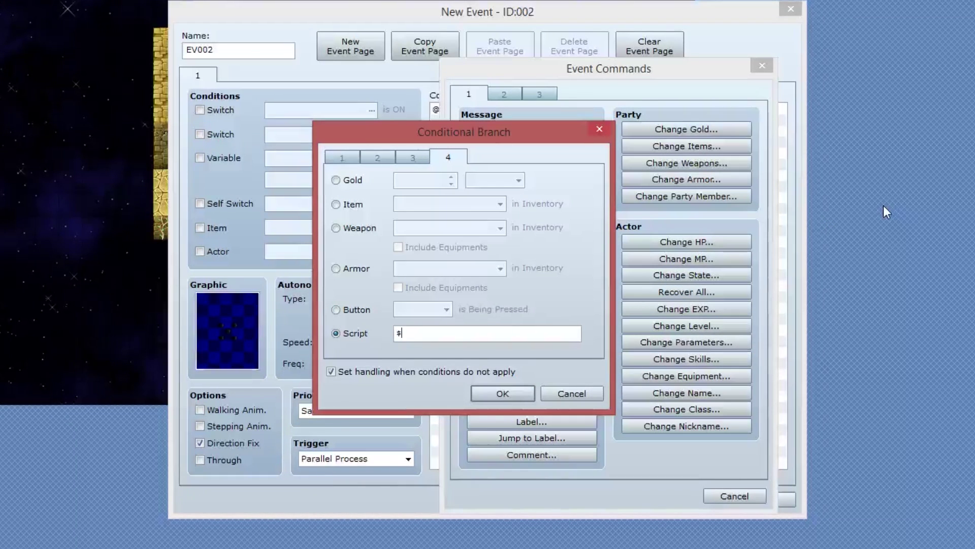
pyautogui.write('game_player.x')
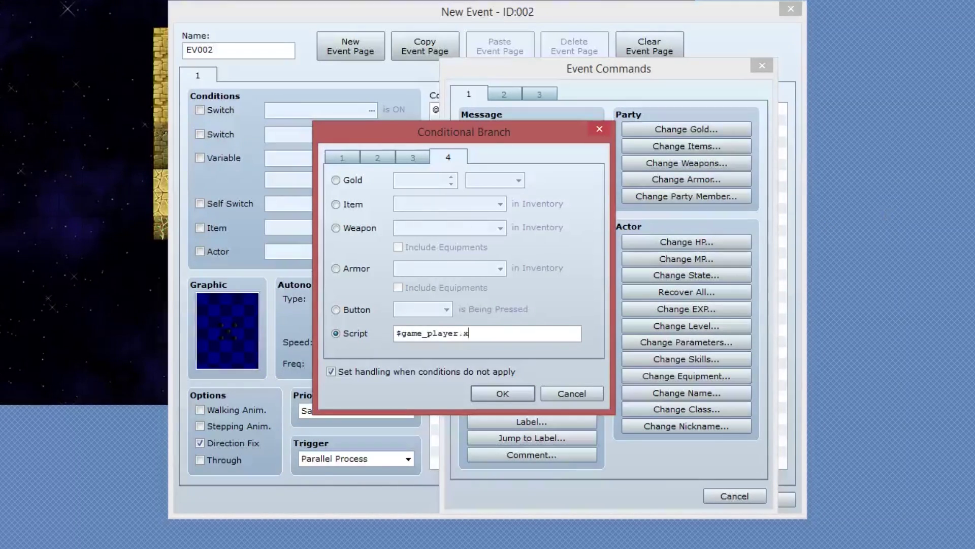
pyautogui.write(' ==')
pyautogui.press('BackSpace')
pyautogui.write('10')
pyautogui.press('BackSpace')
pyautogui.press('BackSpace')
pyautogui.press('BackSpace')
pyautogui.write('== $game_map_')
pyautogui.write('events')
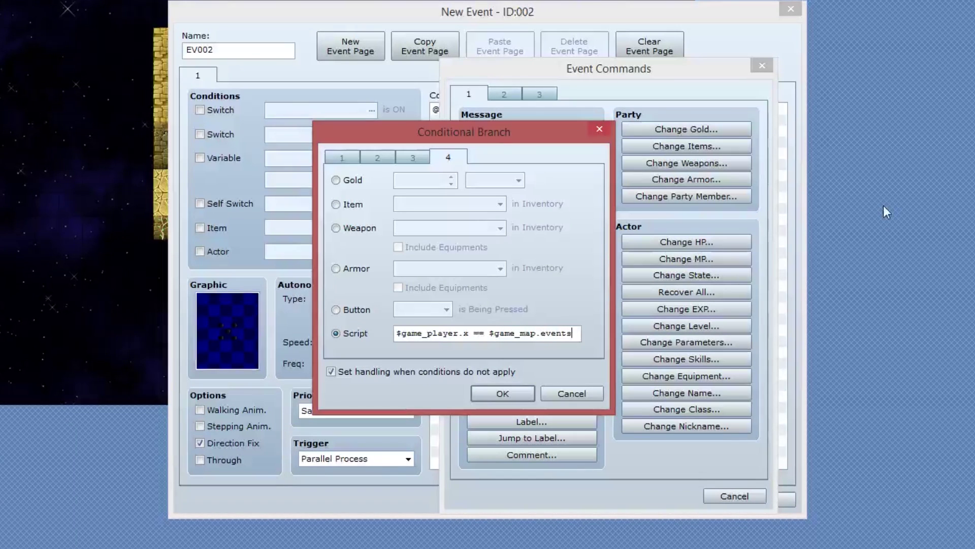
pyautogui.write('[]')
pyautogui.write('@')
pyautogui.write('event_id')
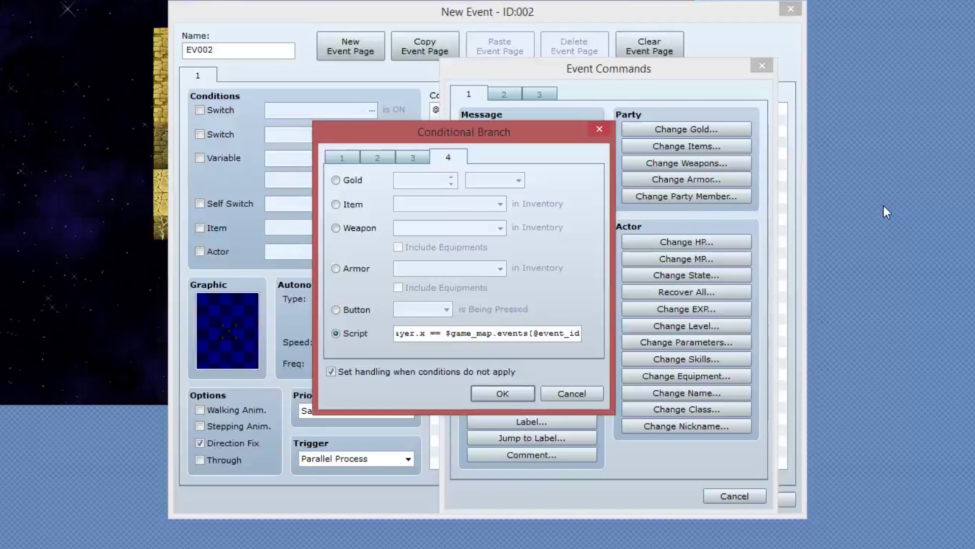
pyautogui.write('].x')
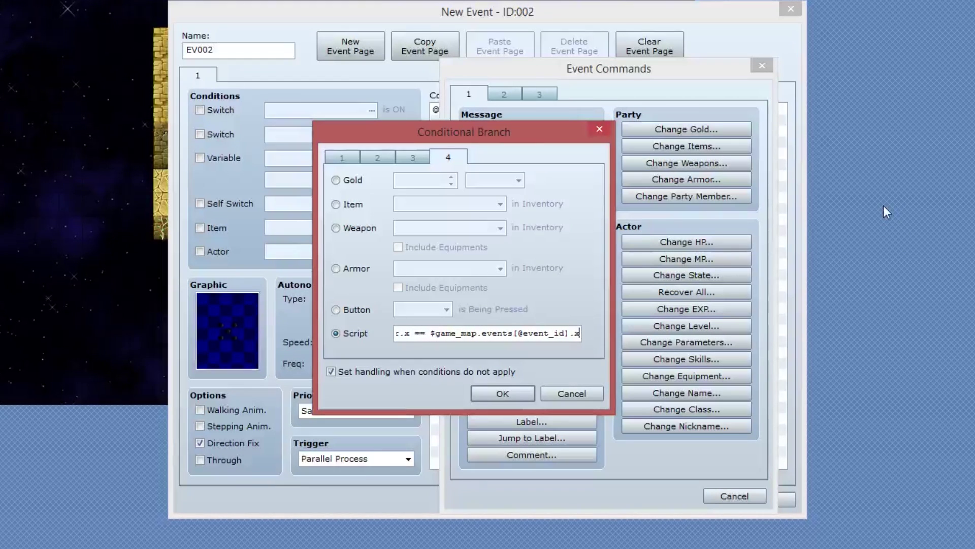
pyautogui.press('Home')
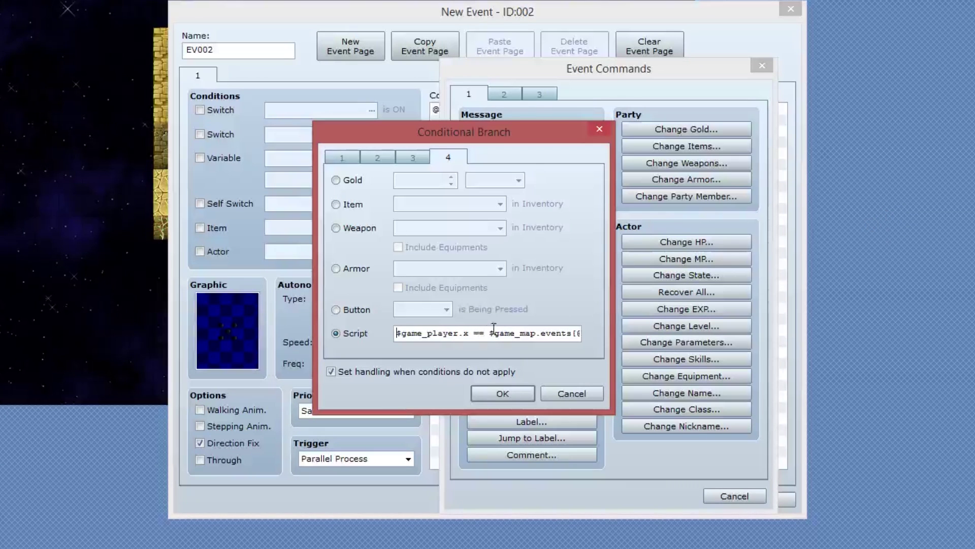
pyautogui.moveTo(489, 333); pyautogui.dragTo(665, 335)
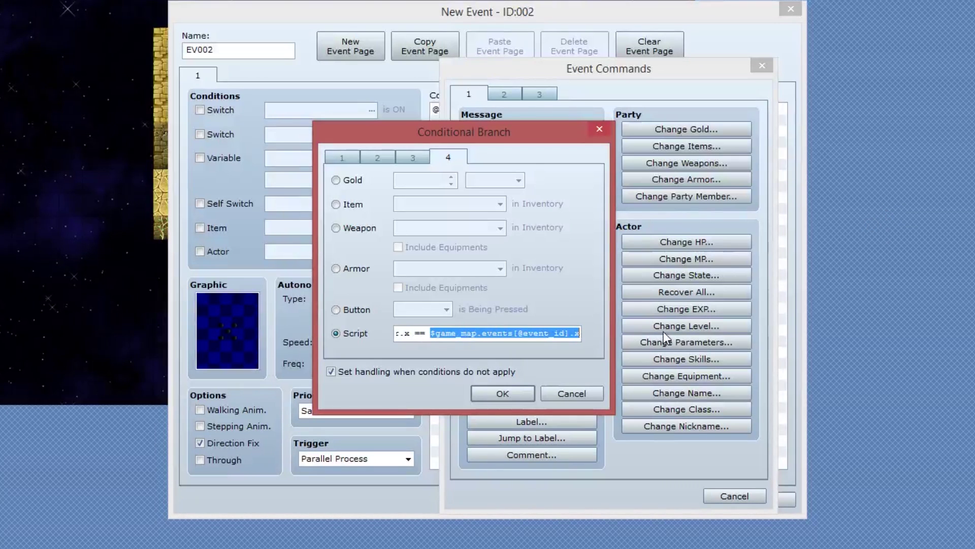
pyautogui.click(569, 337)
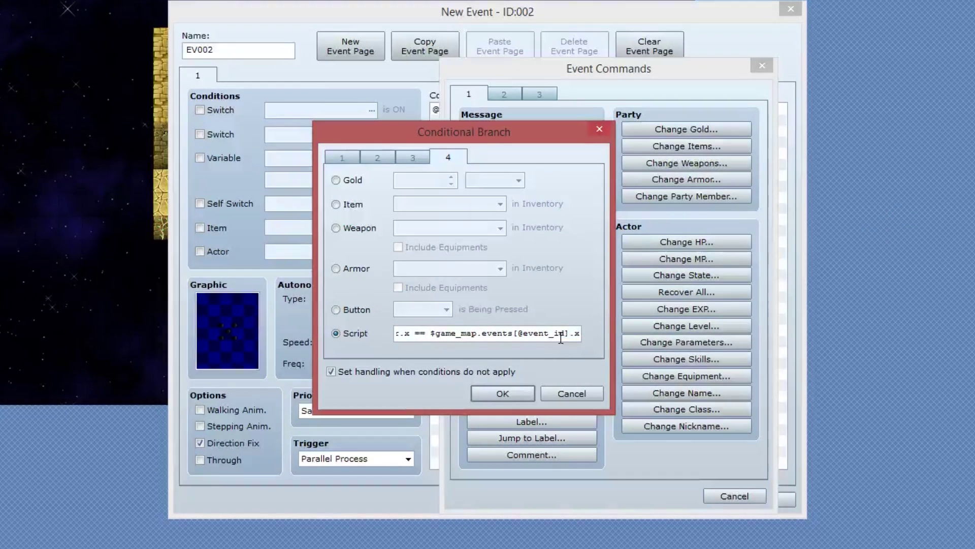
pyautogui.click(575, 335)
pyautogui.press('End')
pyautogui.write('&&')
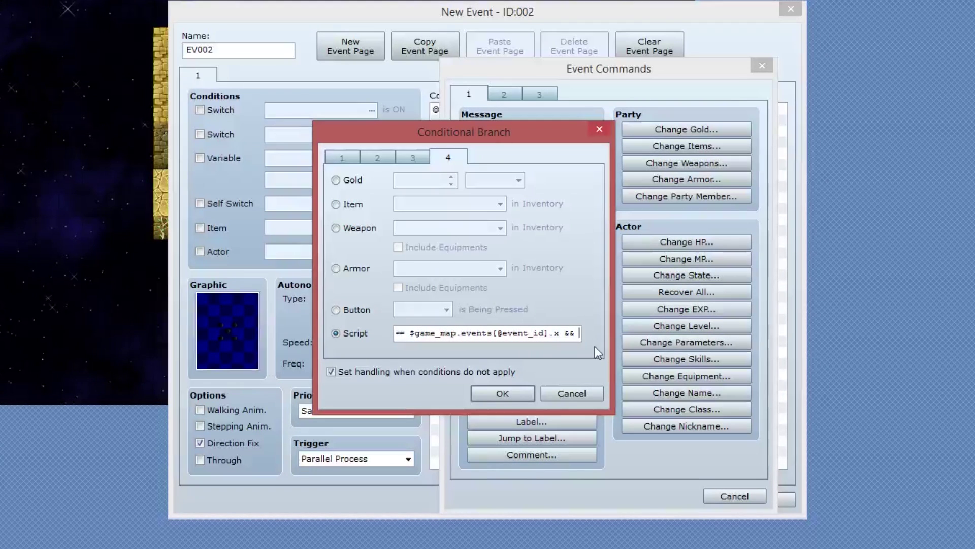
pyautogui.write(' $game')
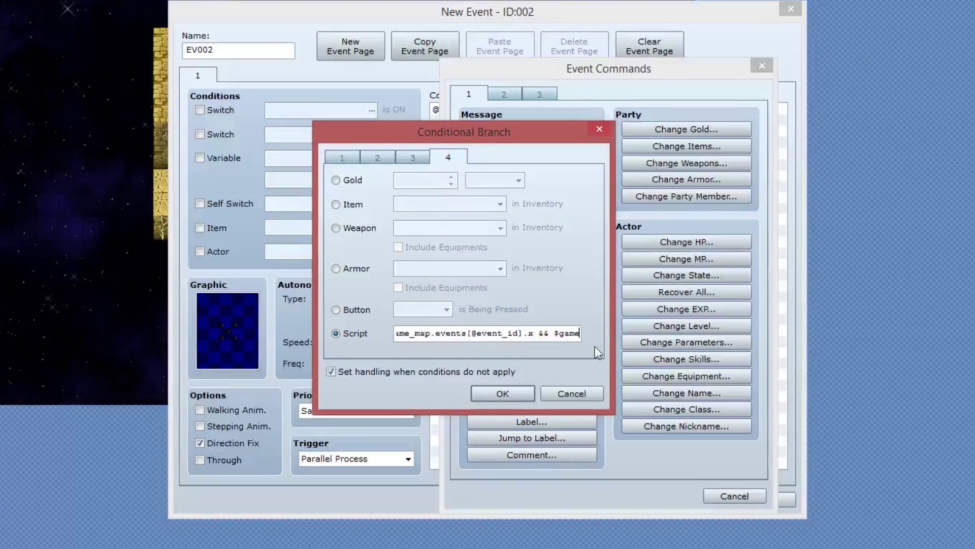
pyautogui.write('_player.y')
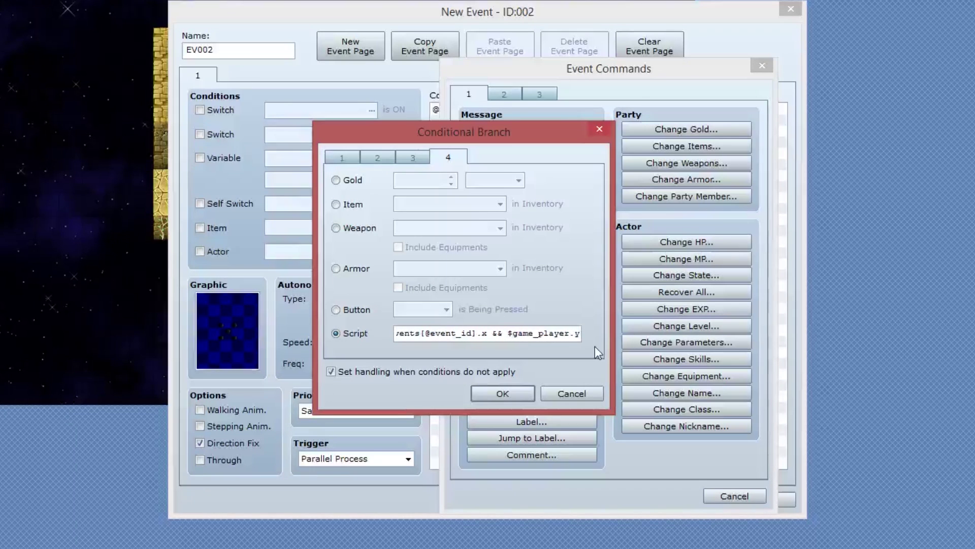
pyautogui.write(' ==')
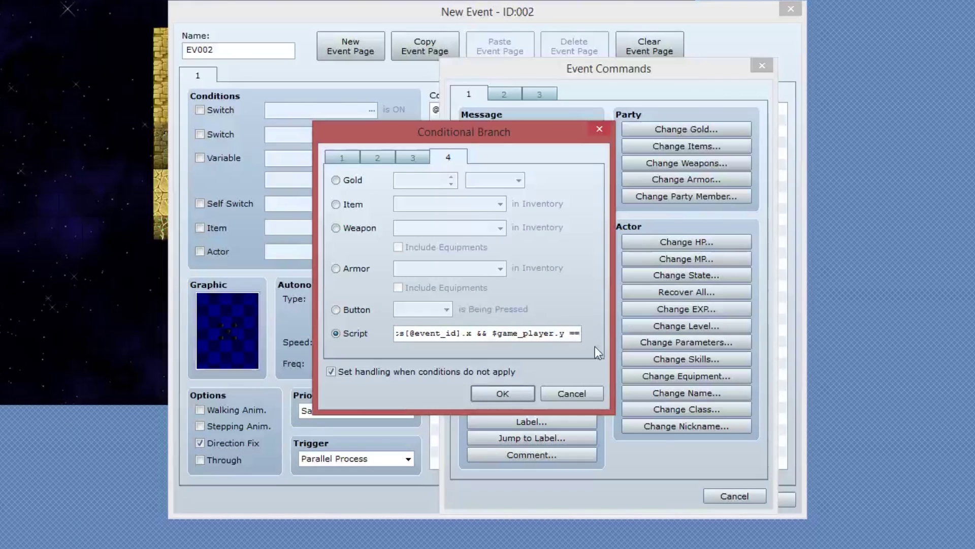
pyautogui.write(' $game')
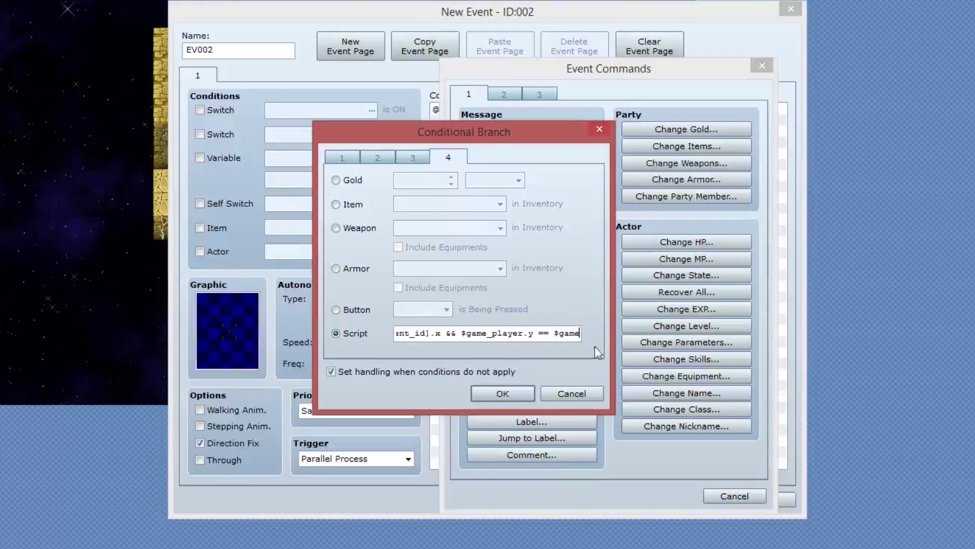
pyautogui.write('_map.events')
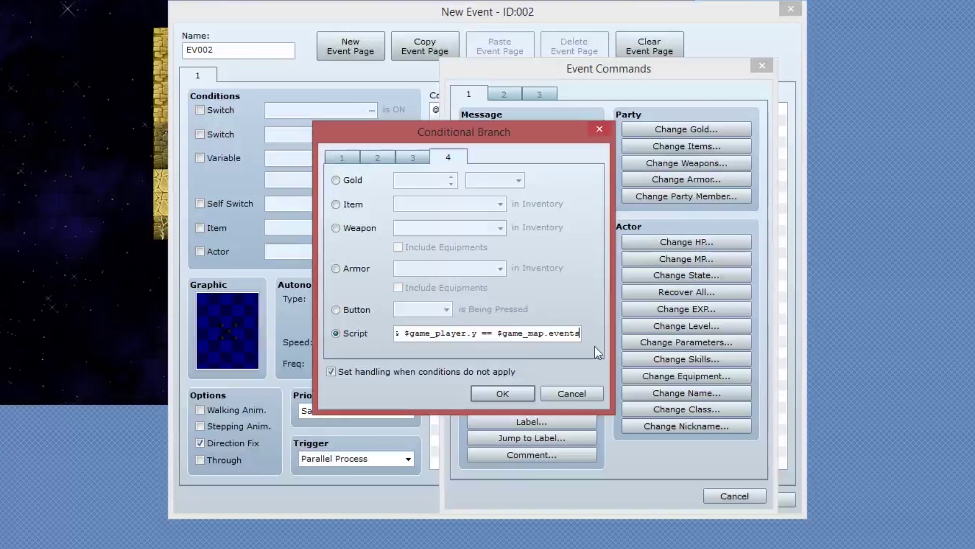
pyautogui.write('[')
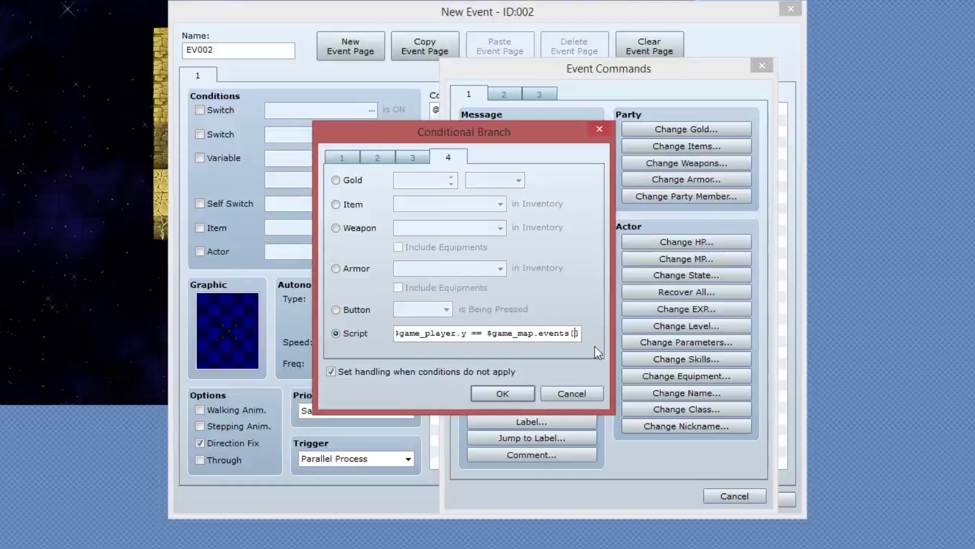
pyautogui.write('@event_id')
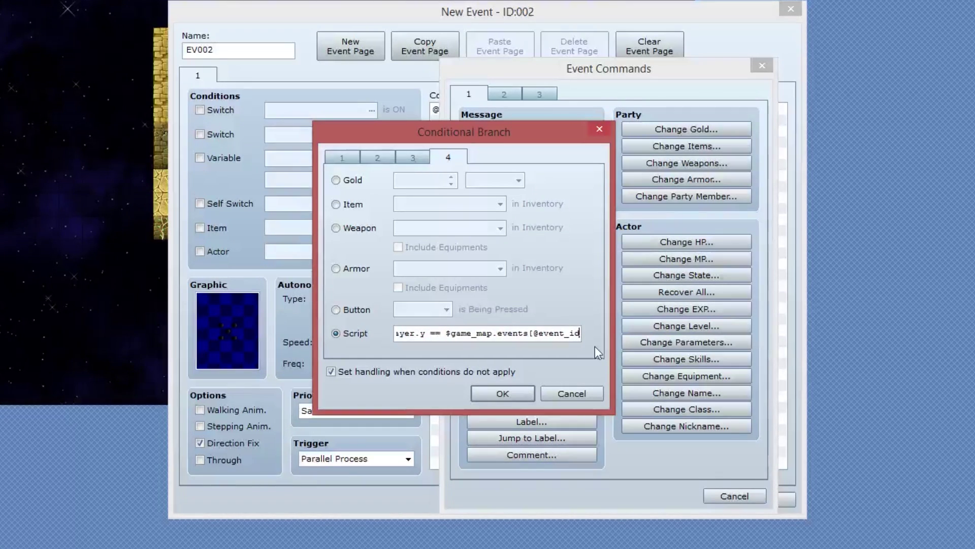
pyautogui.write('].y')
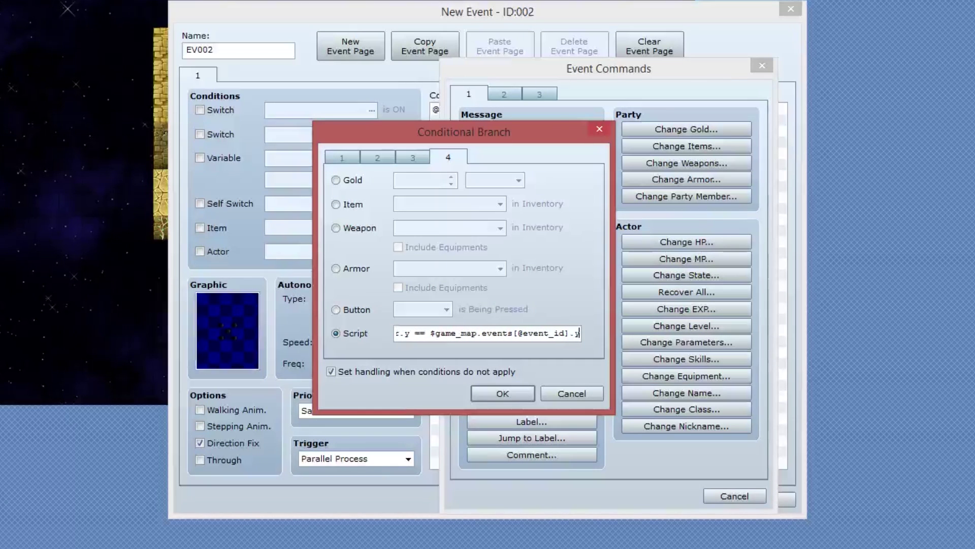
pyautogui.moveTo(413, 339); pyautogui.dragTo(350, 331)
pyautogui.moveTo(543, 333); pyautogui.dragTo(646, 328)
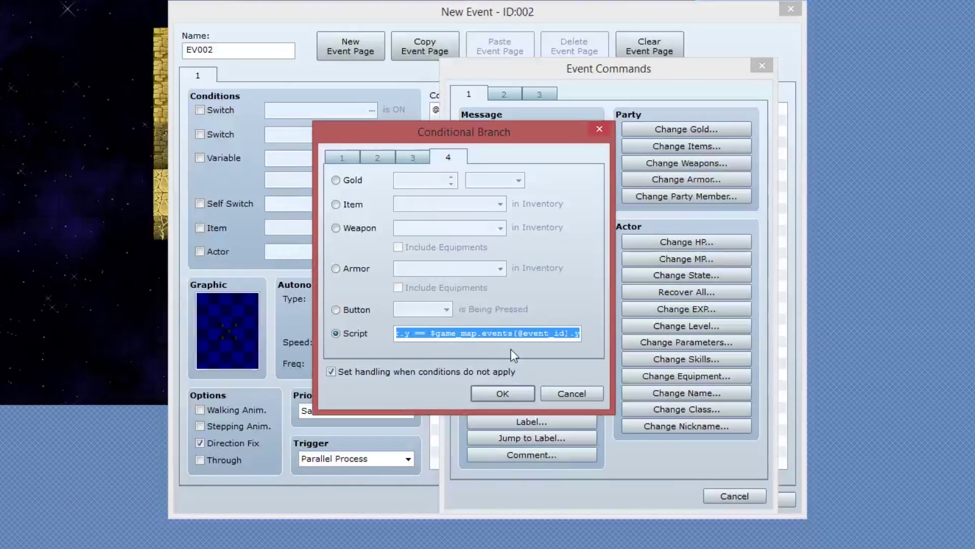
pyautogui.click(354, 374)
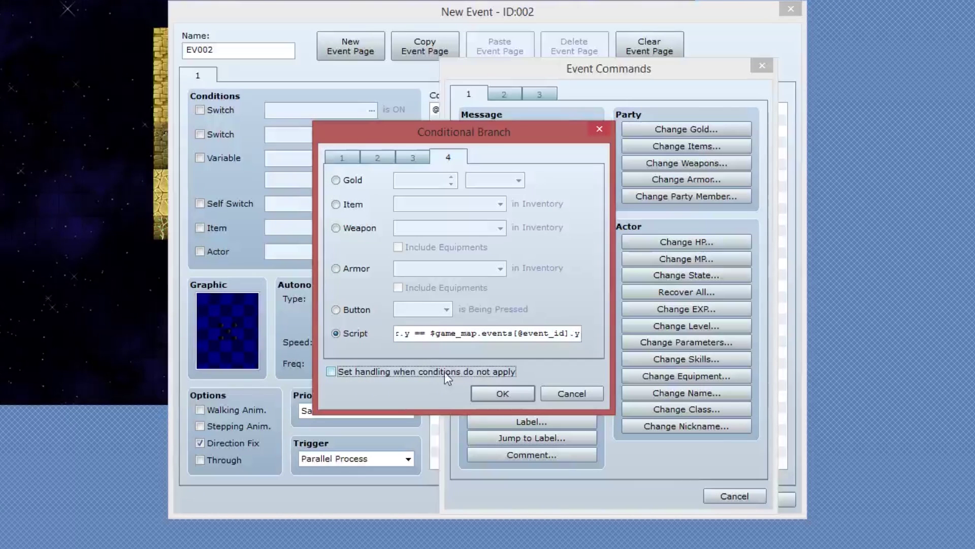
# Step: Confirm the script conditional branch and select the empty line inside it
pyautogui.click(497, 392)
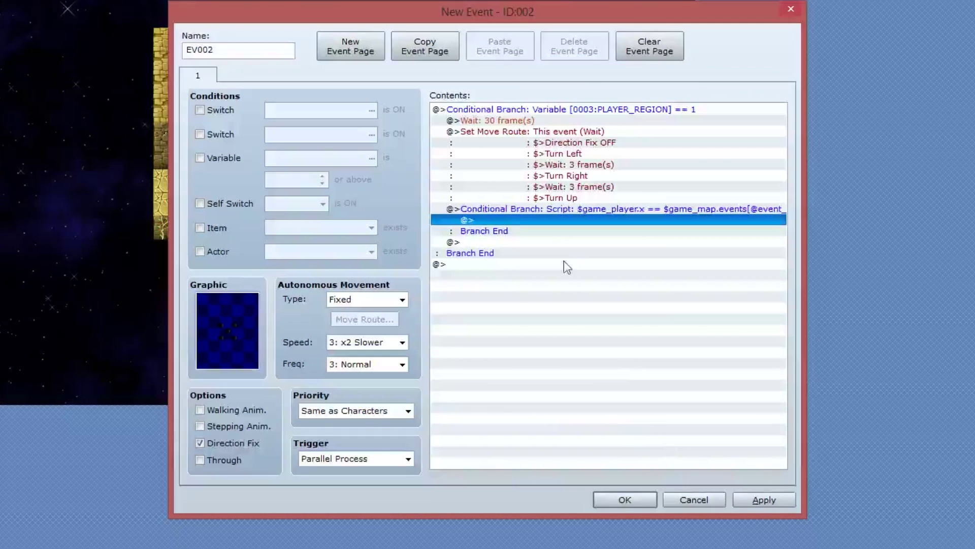
pyautogui.click(536, 211)
pyautogui.click(465, 220)
pyautogui.click(477, 230)
pyautogui.click(487, 219)
pyautogui.click(492, 231)
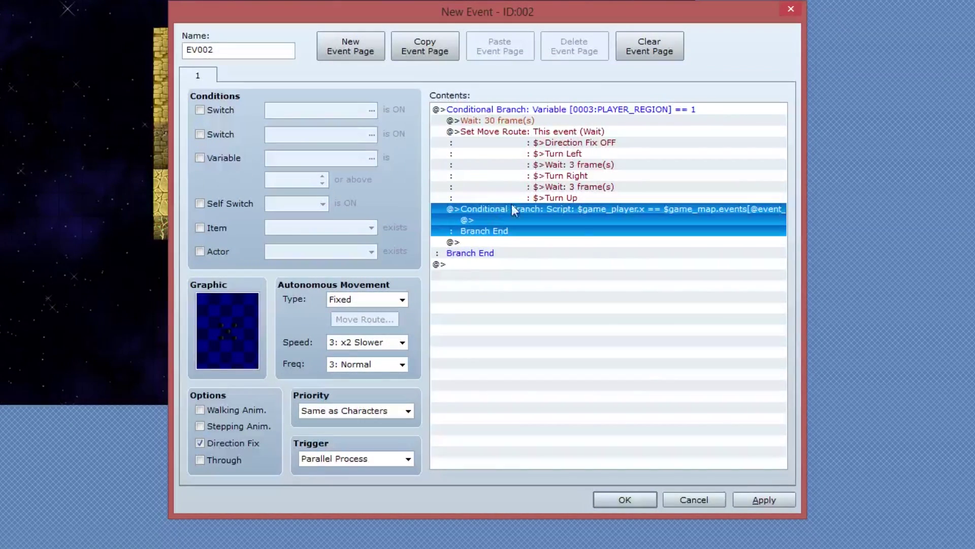
pyautogui.click(508, 218)
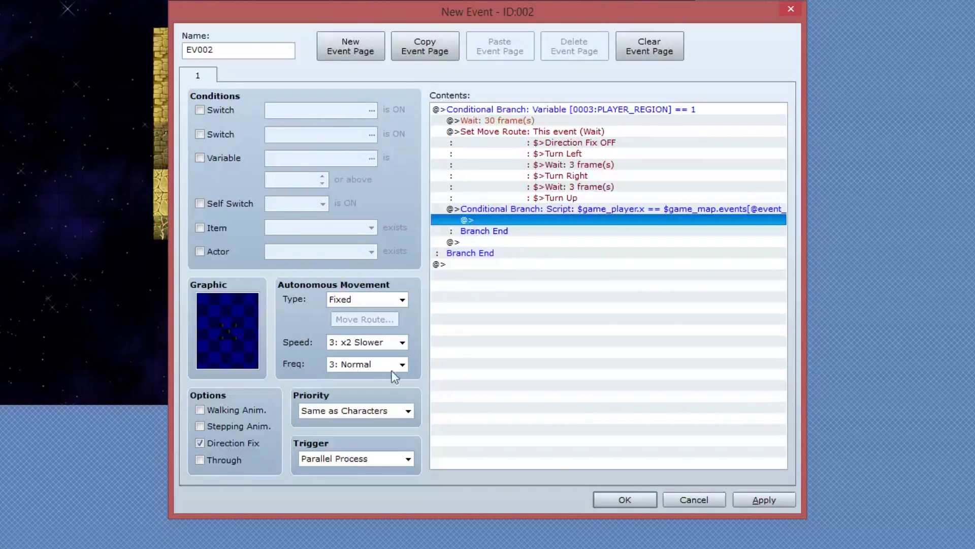
# Step: Add a red Flash Screen (255,0,0,128) lasting 20 frames, without waiting
pyautogui.doubleClick(489, 223)
pyautogui.click(526, 95)
pyautogui.click(511, 96)
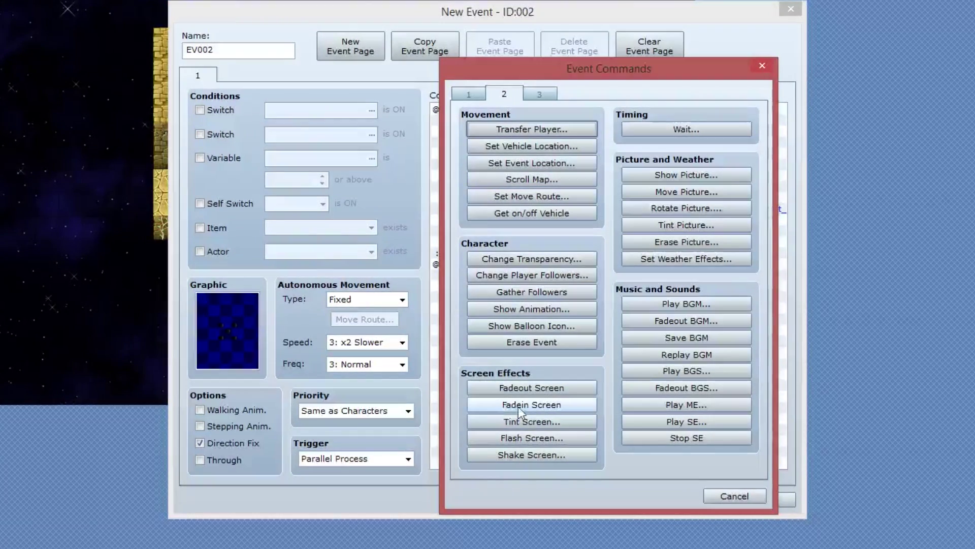
pyautogui.click(526, 437)
pyautogui.moveTo(607, 244); pyautogui.dragTo(513, 247)
pyautogui.moveTo(606, 268); pyautogui.dragTo(502, 272)
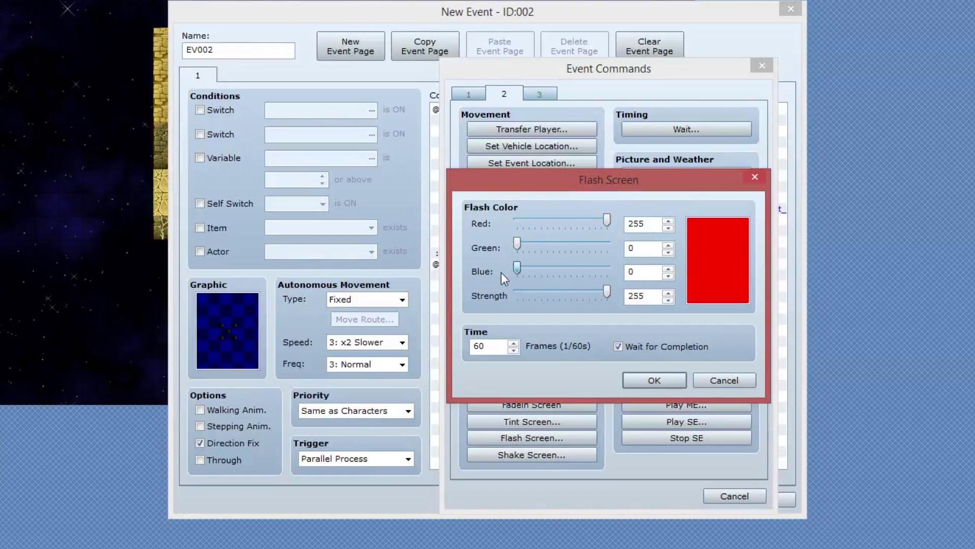
pyautogui.doubleClick(633, 295)
pyautogui.write('128')
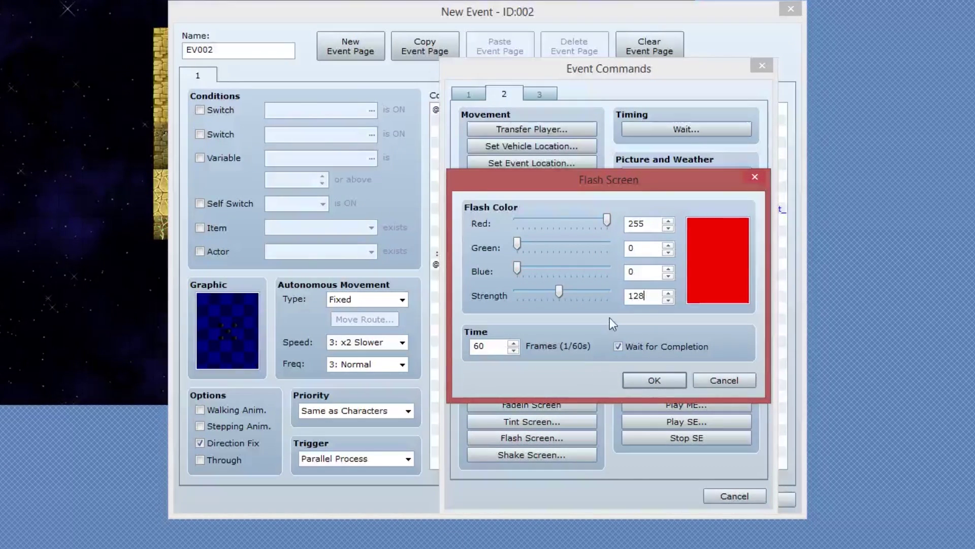
pyautogui.press('Tab')
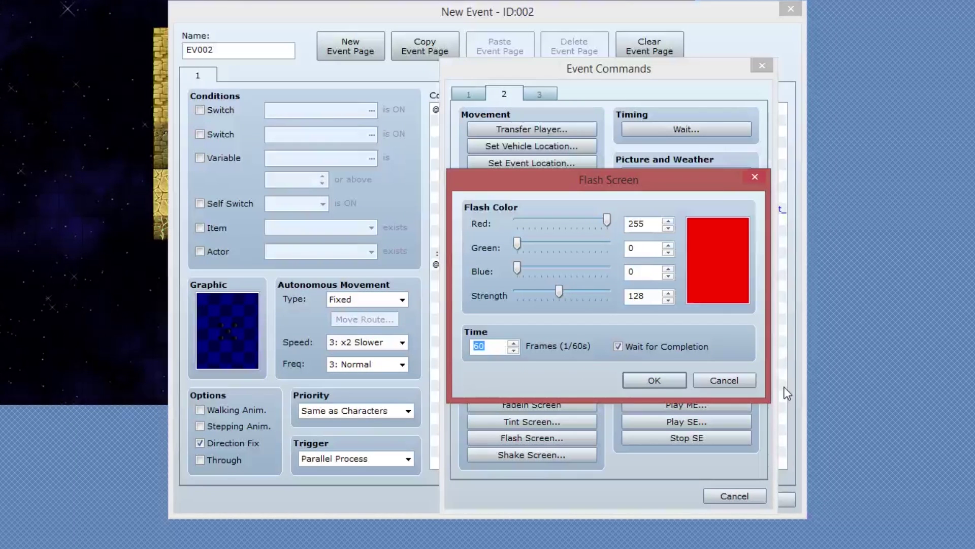
pyautogui.write('20')
pyautogui.click(628, 349)
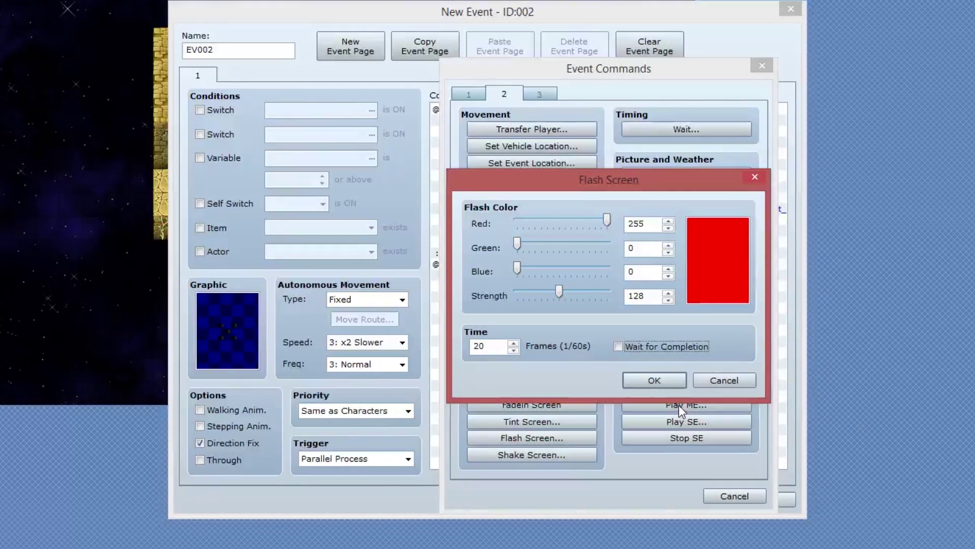
pyautogui.click(657, 378)
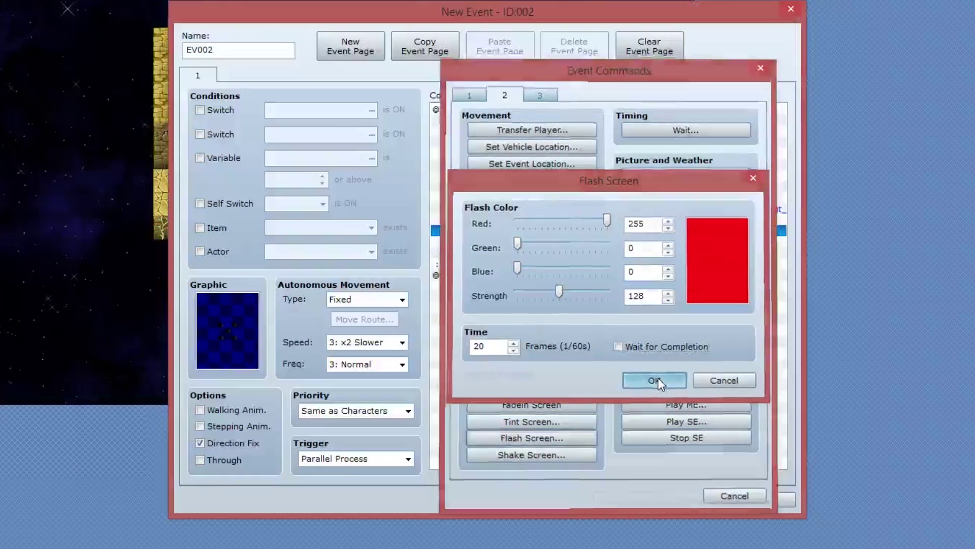
# Step: Add a Change HP command decreasing the entire party's HP by 5 after the flash
pyautogui.click(492, 231)
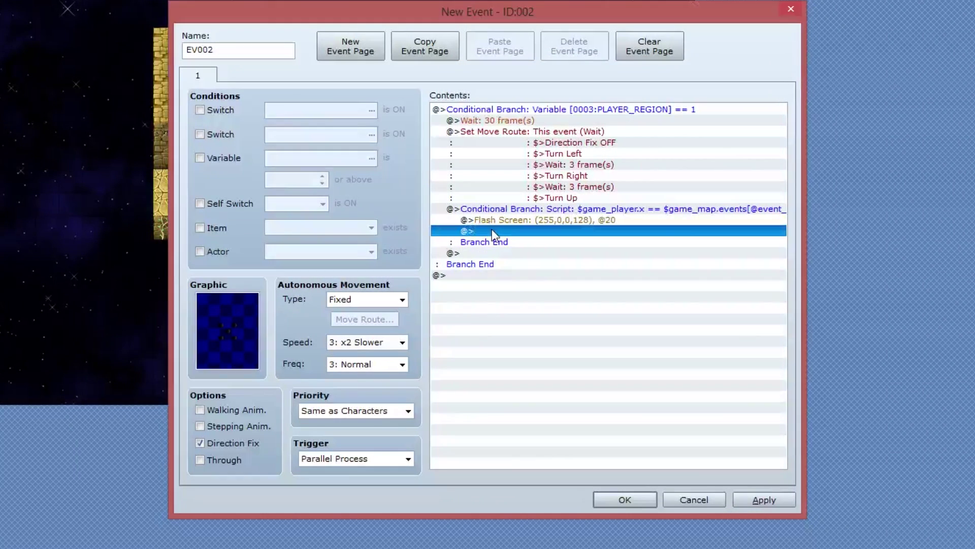
pyautogui.doubleClick(490, 230)
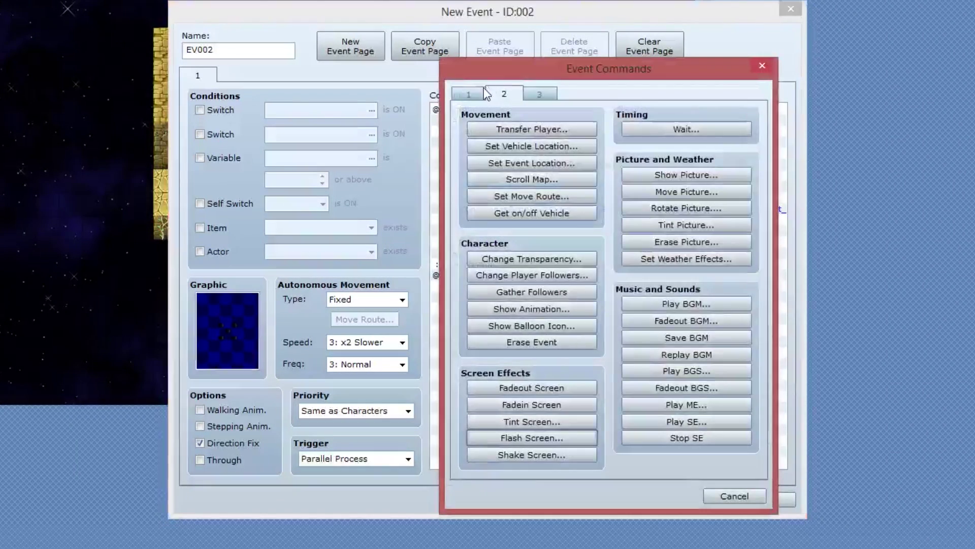
pyautogui.moveTo(571, 64); pyautogui.dragTo(465, 49)
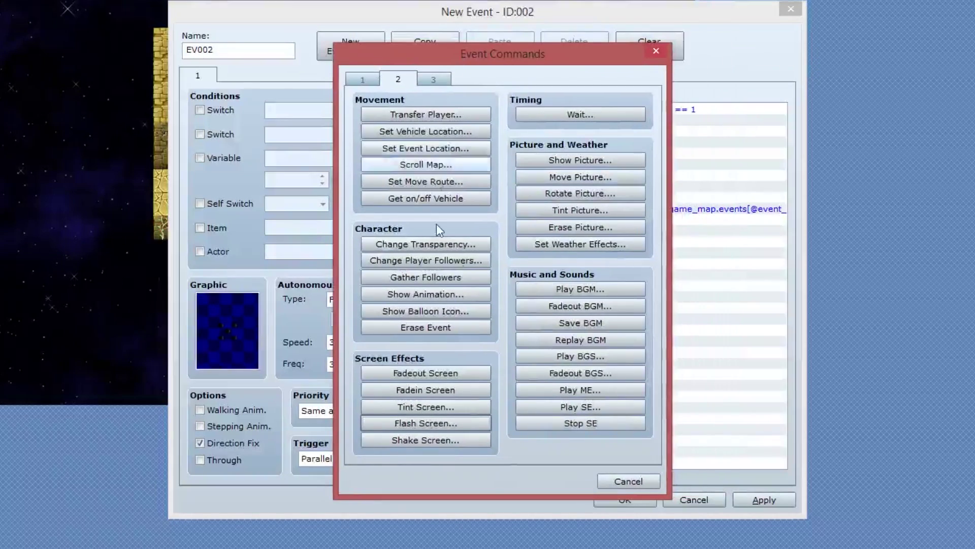
pyautogui.click(436, 83)
pyautogui.click(374, 77)
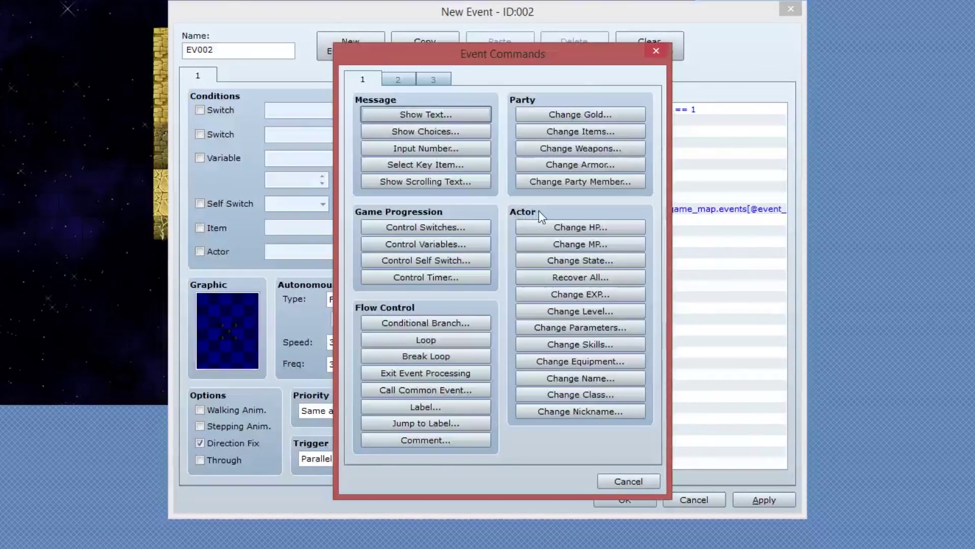
pyautogui.click(558, 227)
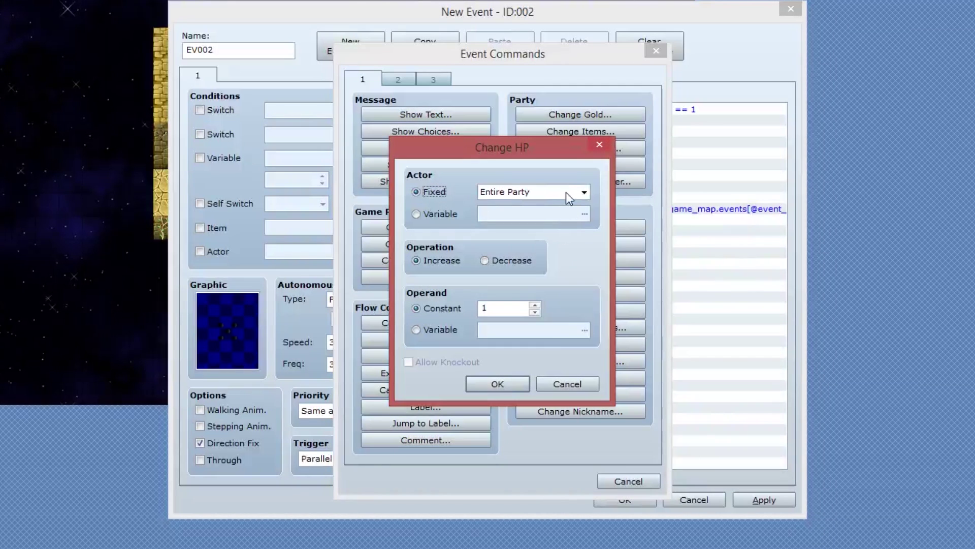
pyautogui.click(496, 259)
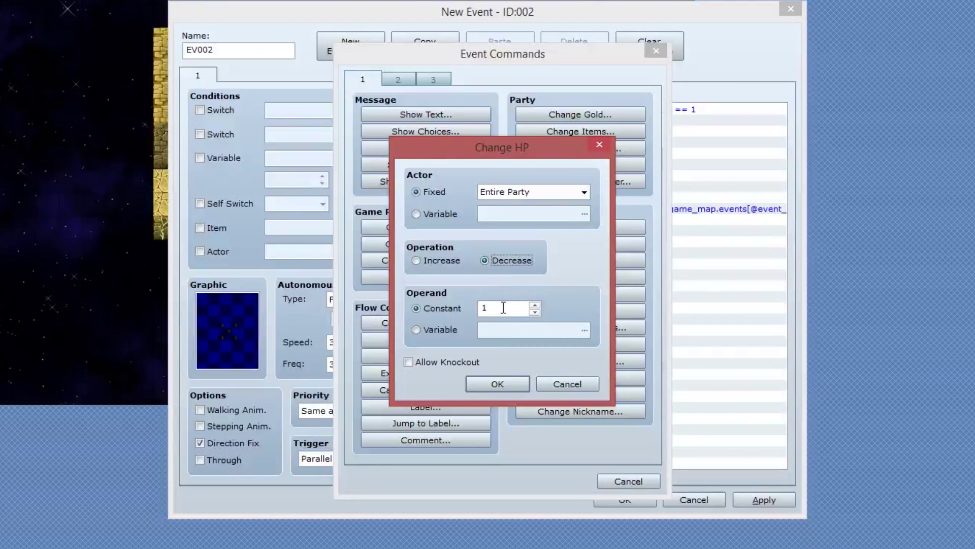
pyautogui.click(451, 313)
pyautogui.write('5')
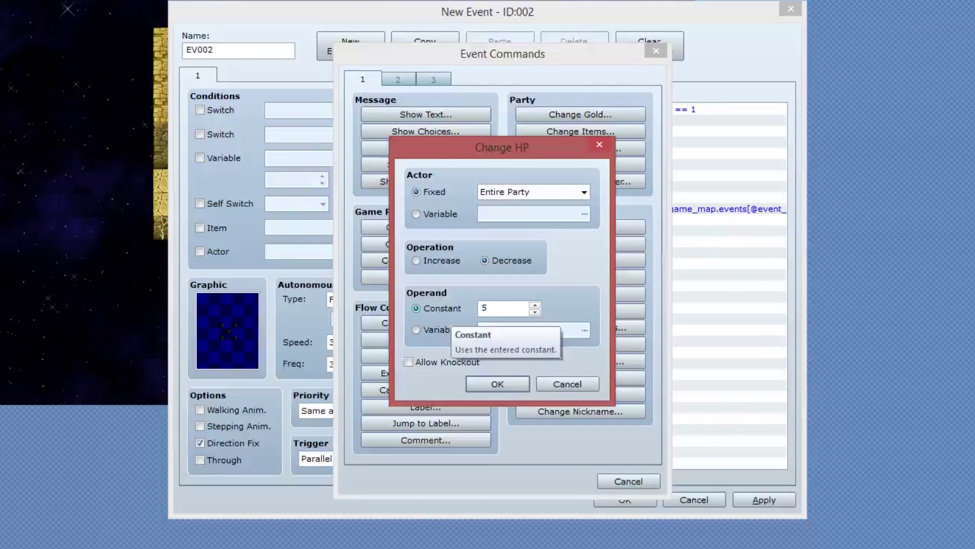
pyautogui.click(467, 390)
pyautogui.click(655, 470)
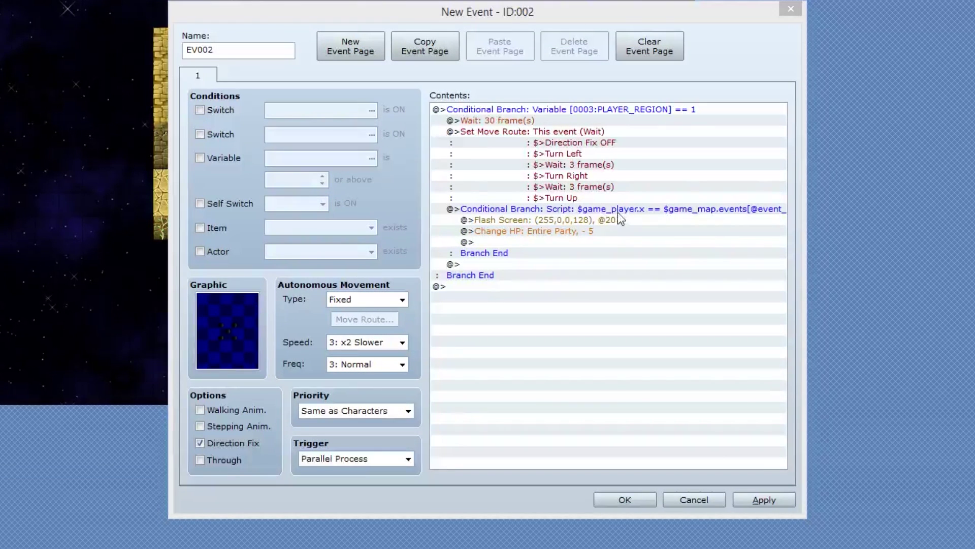
pyautogui.moveTo(584, 209); pyautogui.dragTo(558, 232)
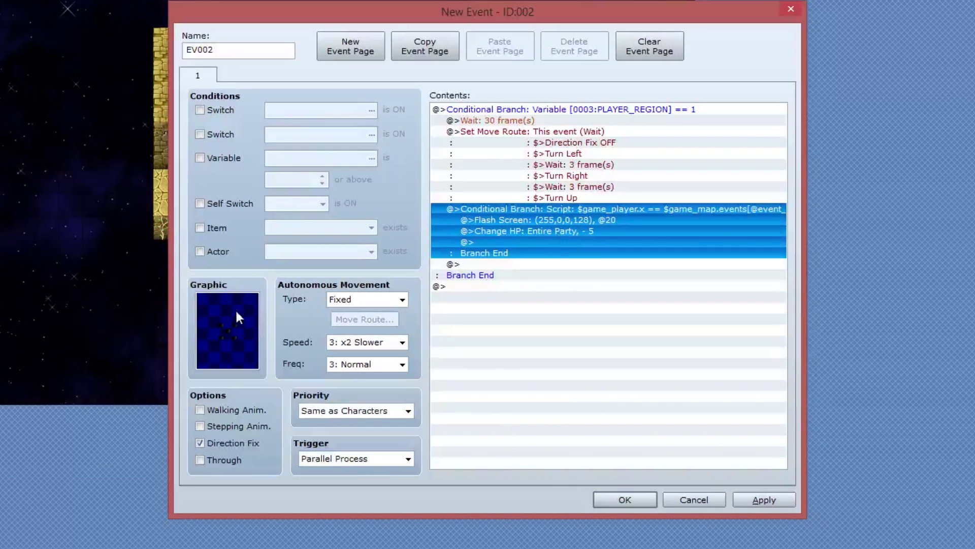
pyautogui.click(608, 276)
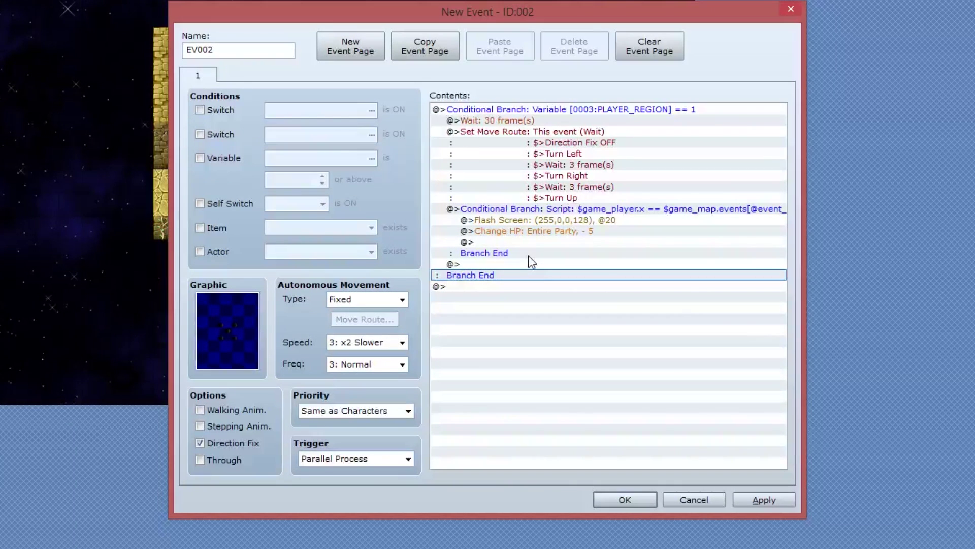
# Step: After the script branch, start a move route with Direction Fix OFF, Turn Right and a 3-frame wait
pyautogui.click(490, 257)
pyautogui.moveTo(483, 219)
pyautogui.mouseDown()
pyautogui.moveTo(483, 258)
pyautogui.moveTo(495, 218)
pyautogui.mouseUp()
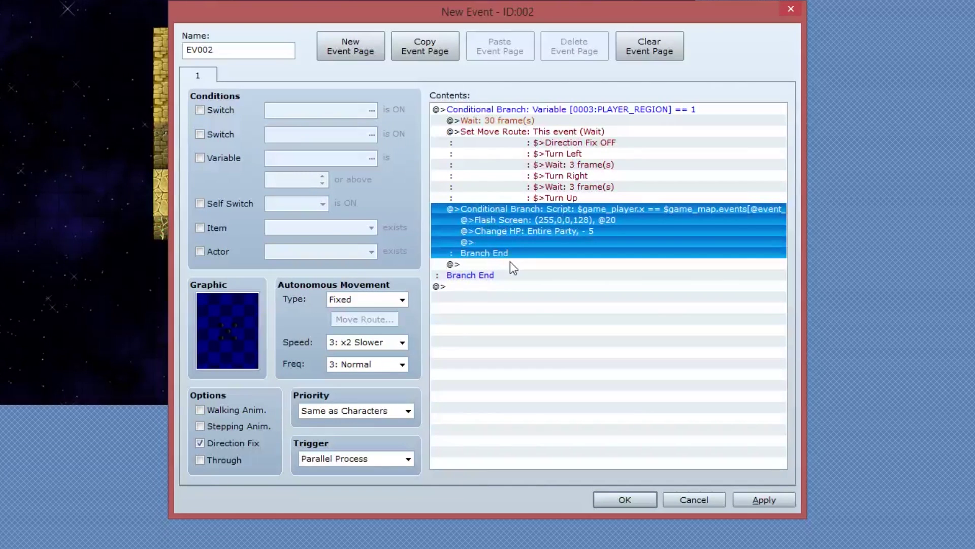
pyautogui.click(511, 110)
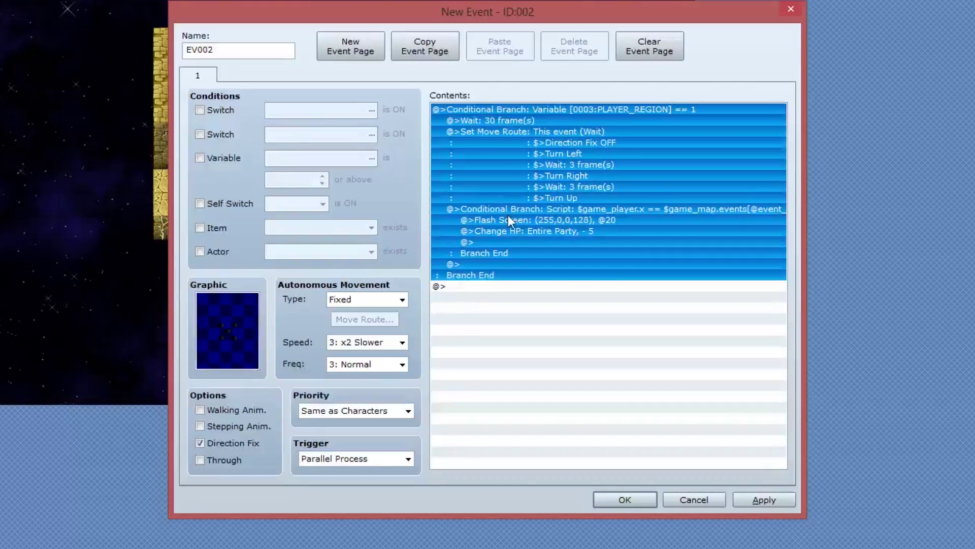
pyautogui.click(505, 286)
pyautogui.doubleClick(502, 264)
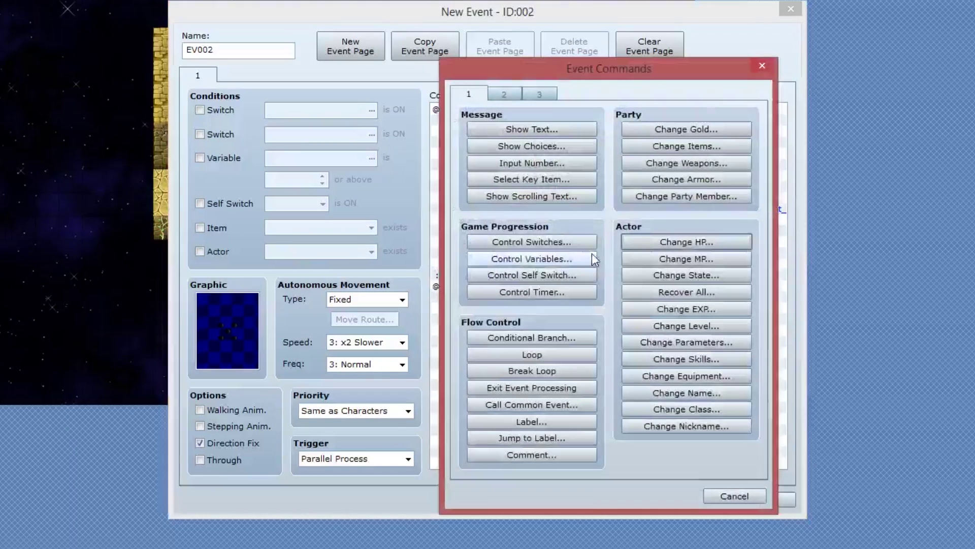
pyautogui.click(521, 95)
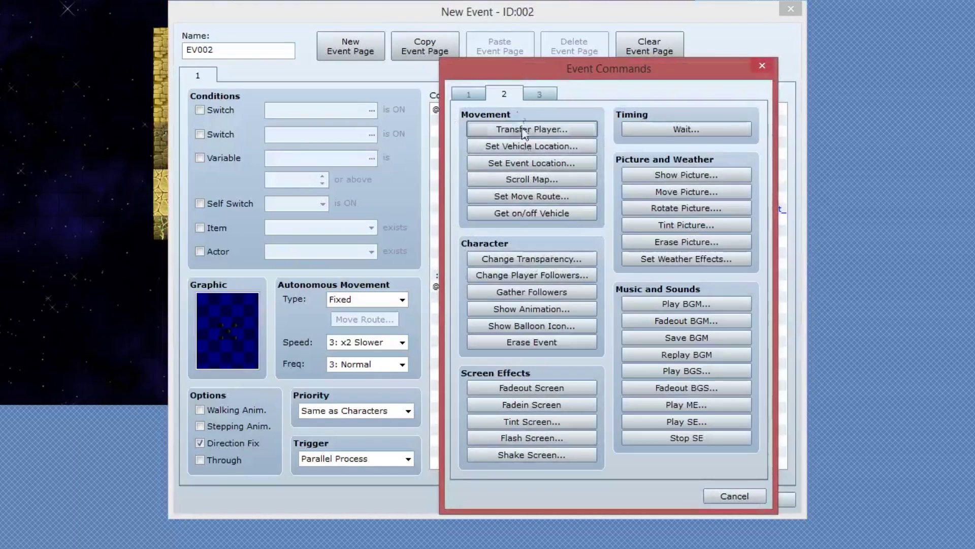
pyautogui.click(531, 200)
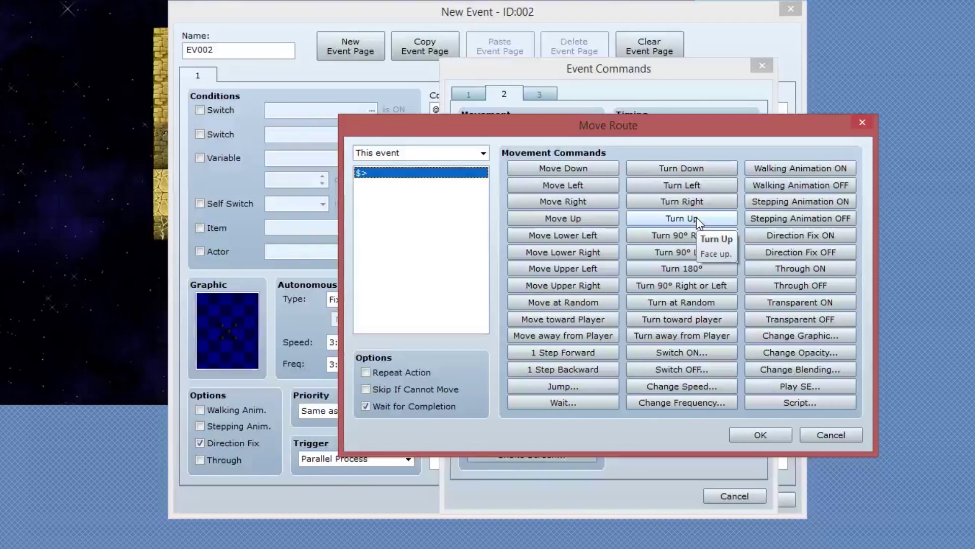
pyautogui.click(811, 256)
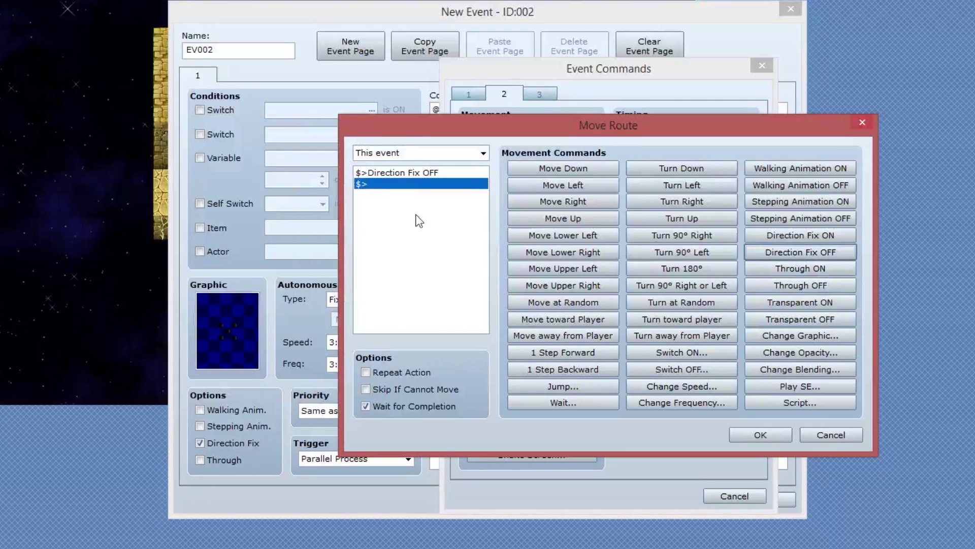
pyautogui.click(693, 203)
pyautogui.click(577, 400)
pyautogui.write('3')
pyautogui.press('Return')
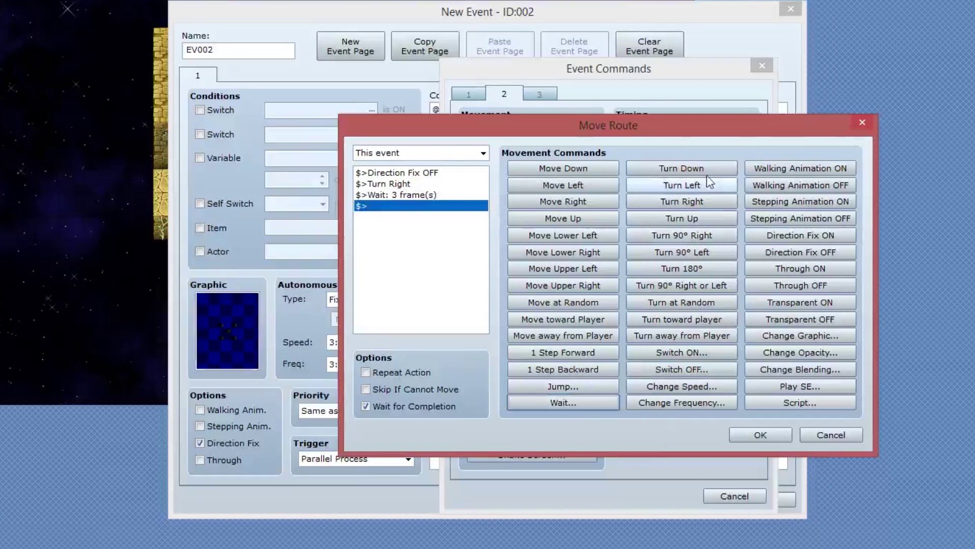
# Step: Continue the route with Turn Left, another 3-frame wait and Turn Down, then confirm it
pyautogui.click(710, 182)
pyautogui.click(556, 402)
pyautogui.write('2')
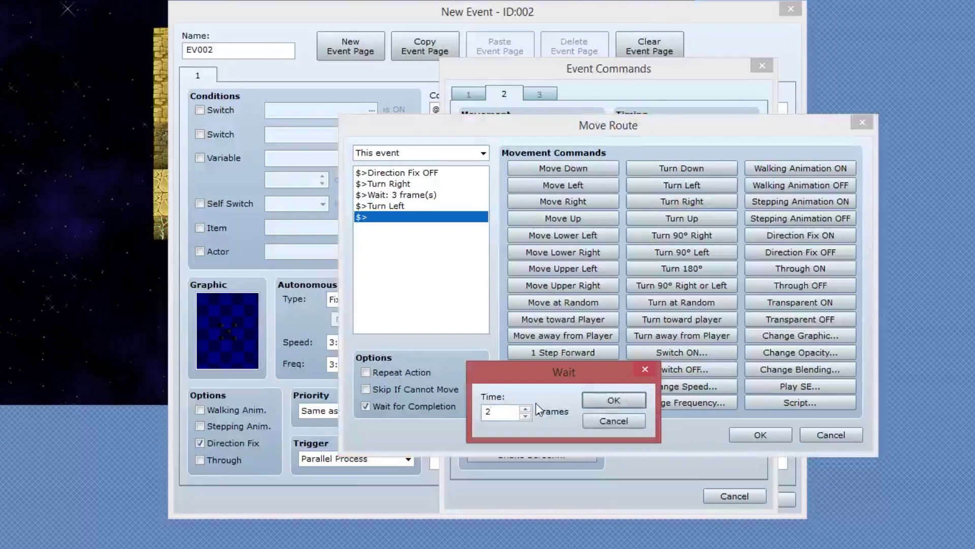
pyautogui.press('BackSpace')
pyautogui.write('3')
pyautogui.press('Return')
pyautogui.click(706, 168)
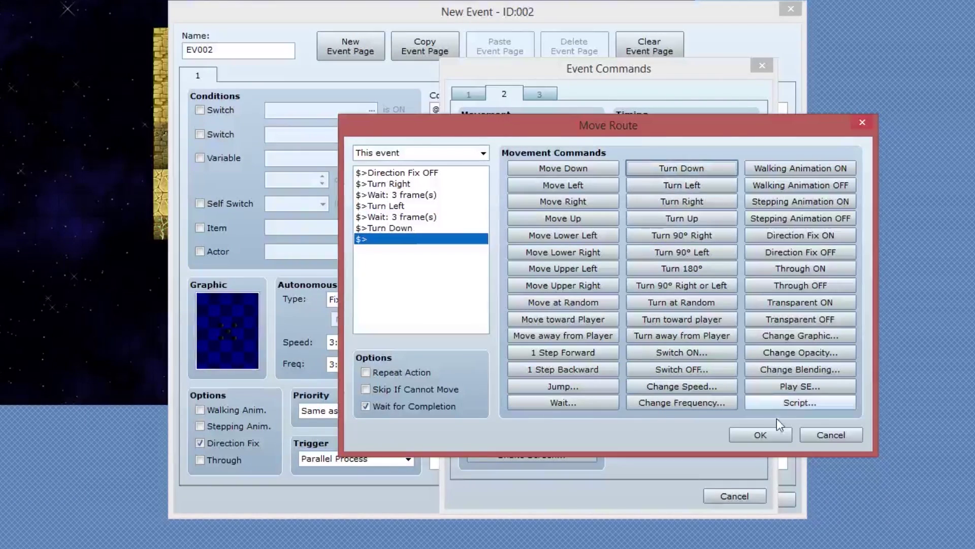
pyautogui.click(772, 437)
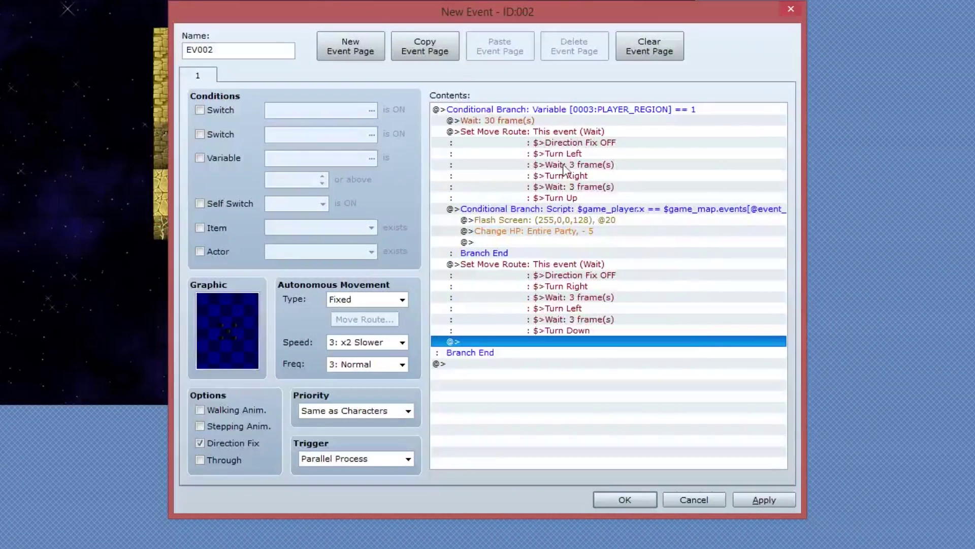
pyautogui.click(523, 111)
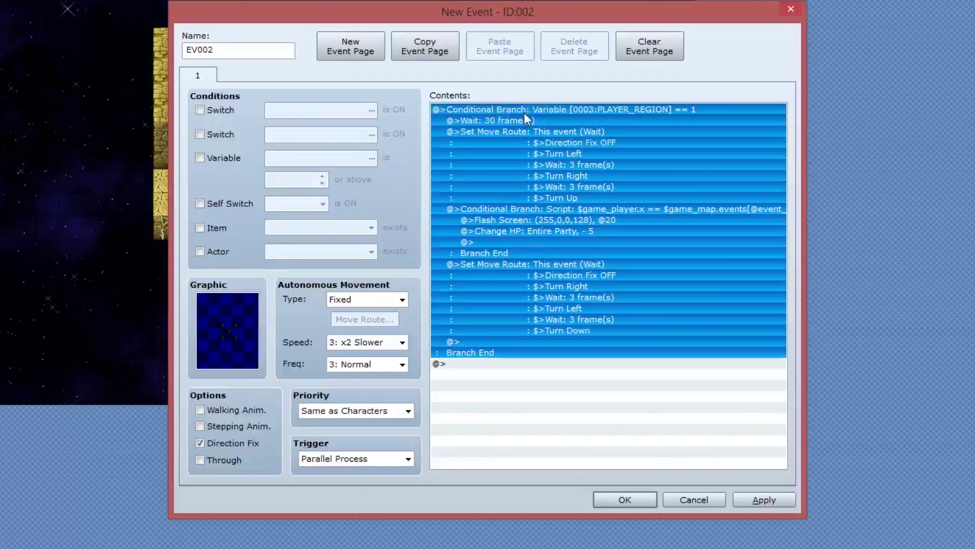
pyautogui.keyDown('ctrl'); pyautogui.click(580, 143); pyautogui.keyUp('ctrl')
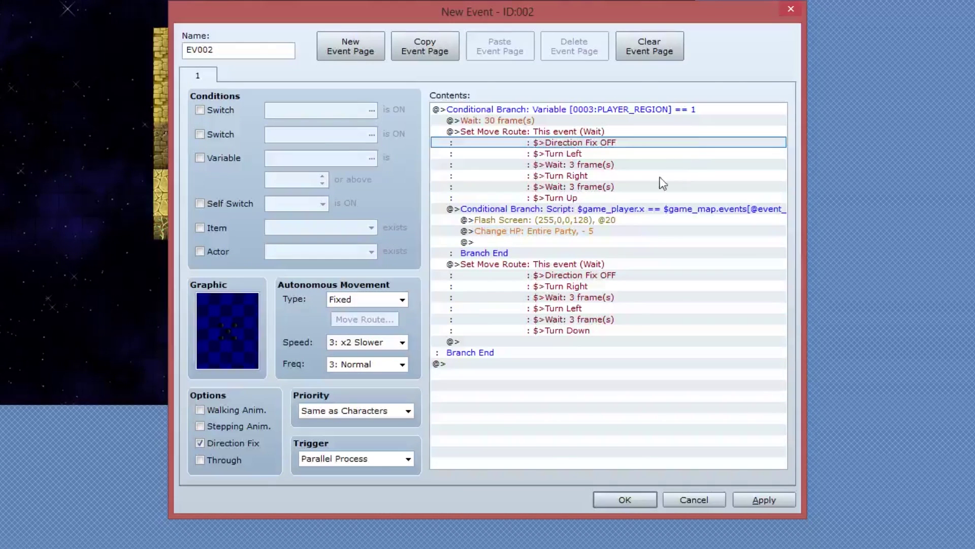
pyautogui.click(505, 123)
pyautogui.click(565, 131)
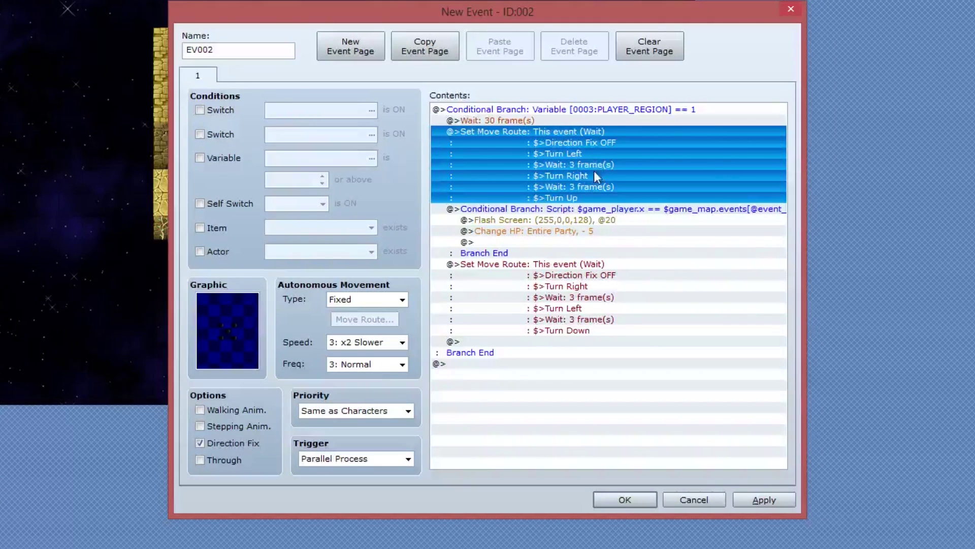
pyautogui.click(596, 221)
pyautogui.click(602, 208)
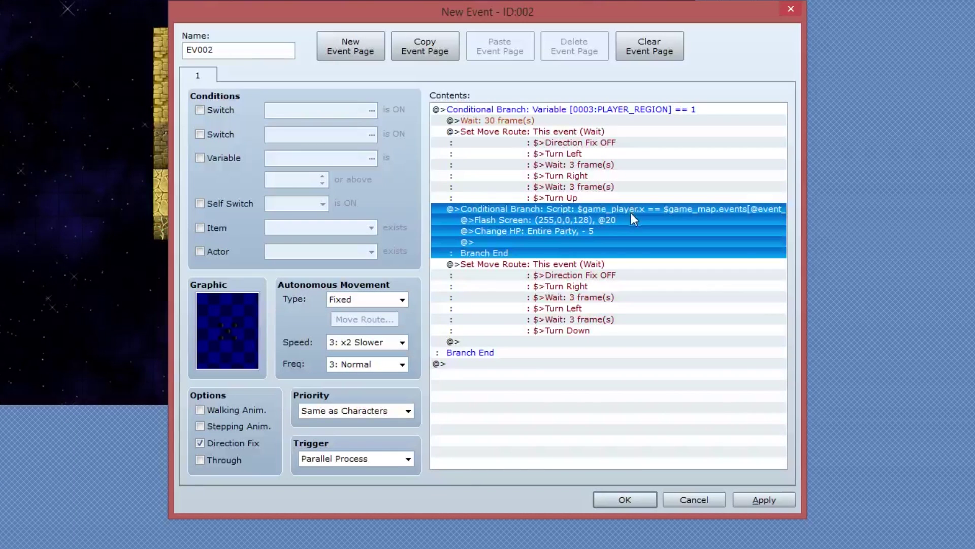
pyautogui.click(558, 231)
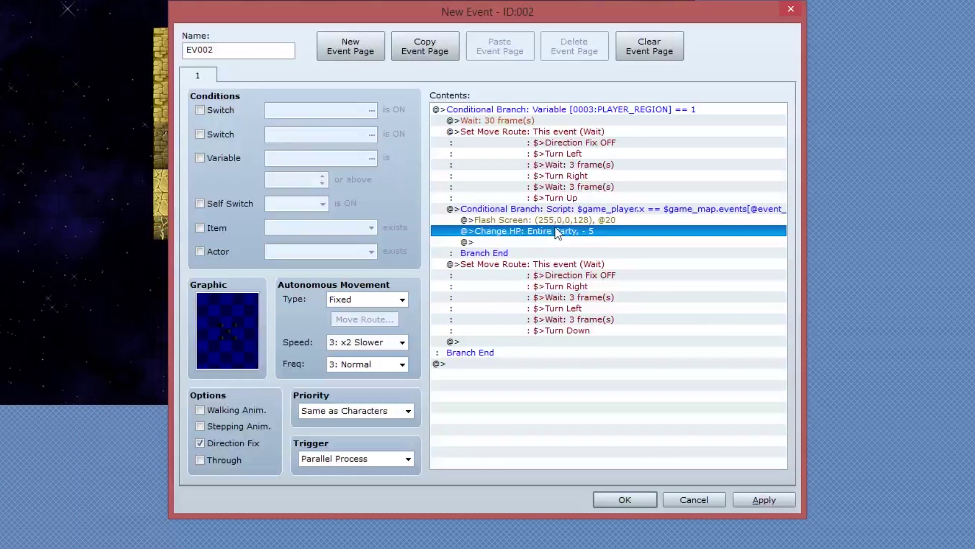
pyautogui.click(556, 224)
pyautogui.click(554, 230)
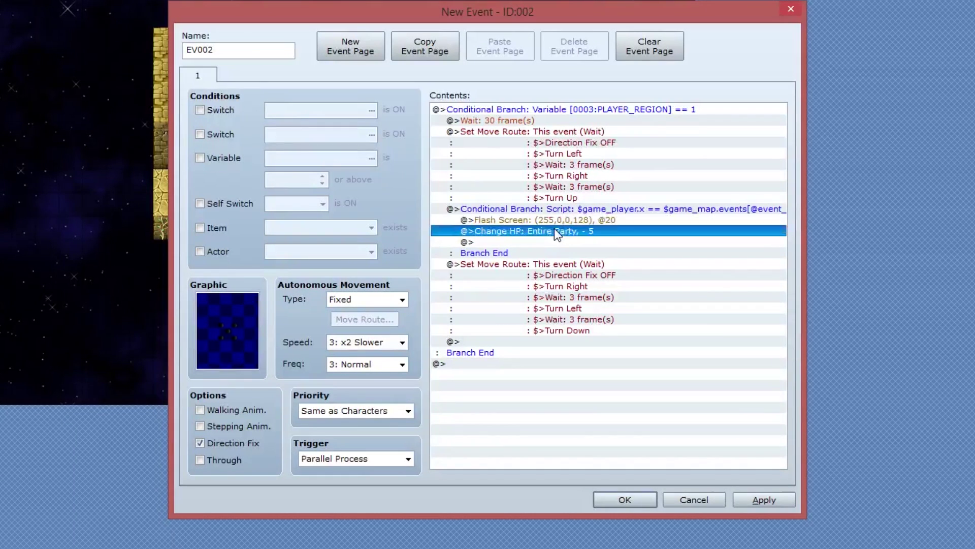
pyautogui.click(527, 265)
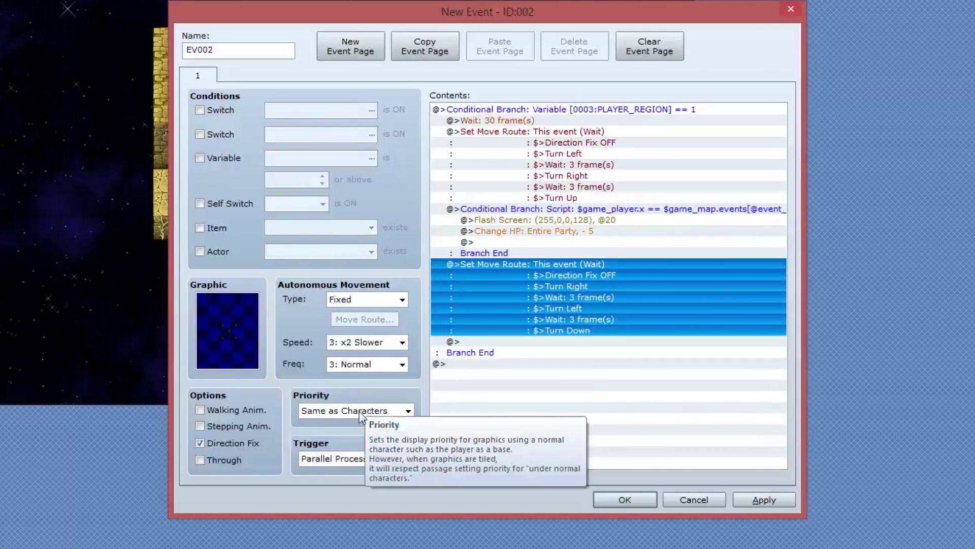
# Step: Set EV002's priority to Below Characters and close the event editor with OK
pyautogui.click(315, 421)
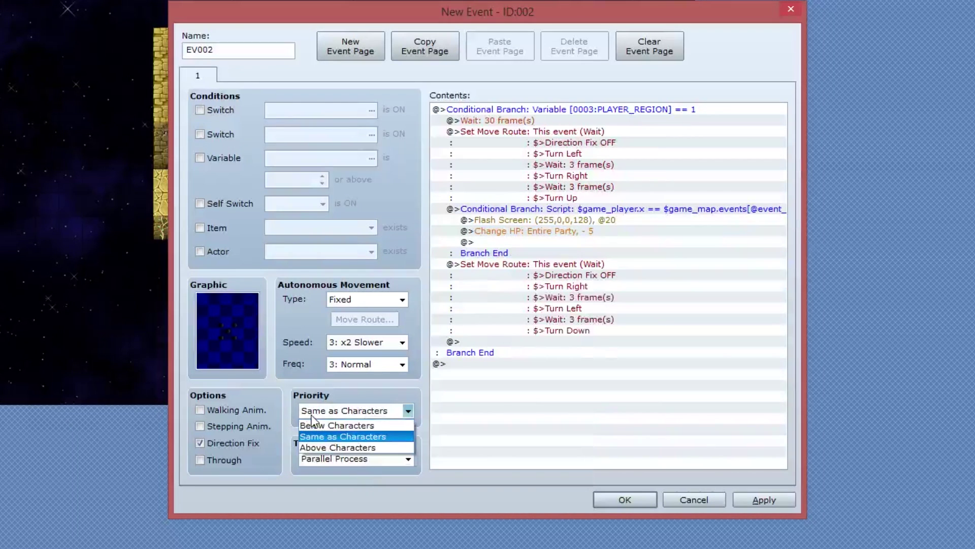
pyautogui.click(312, 424)
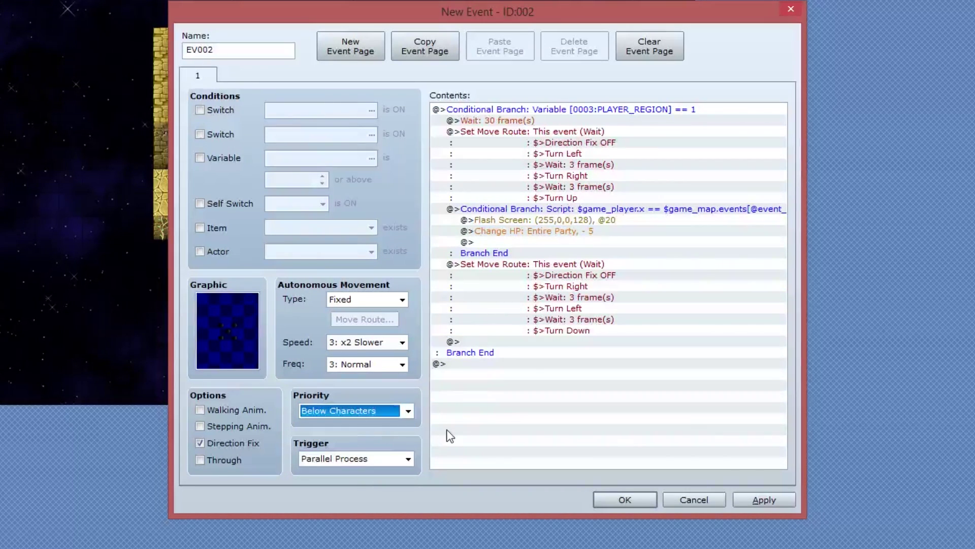
pyautogui.click(606, 497)
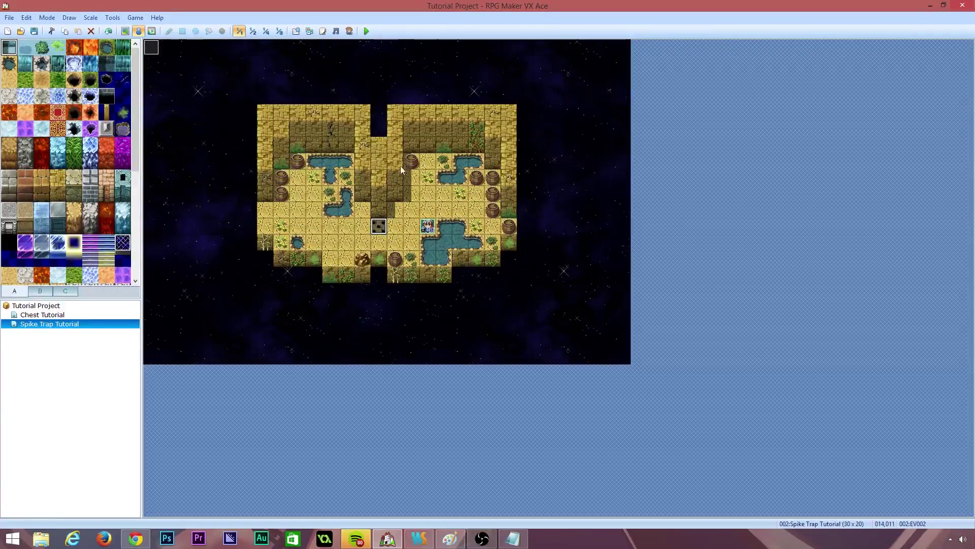
# Step: Save and playtest the project, start a new game, and walk the hero around
pyautogui.click(366, 32)
pyautogui.click(446, 289)
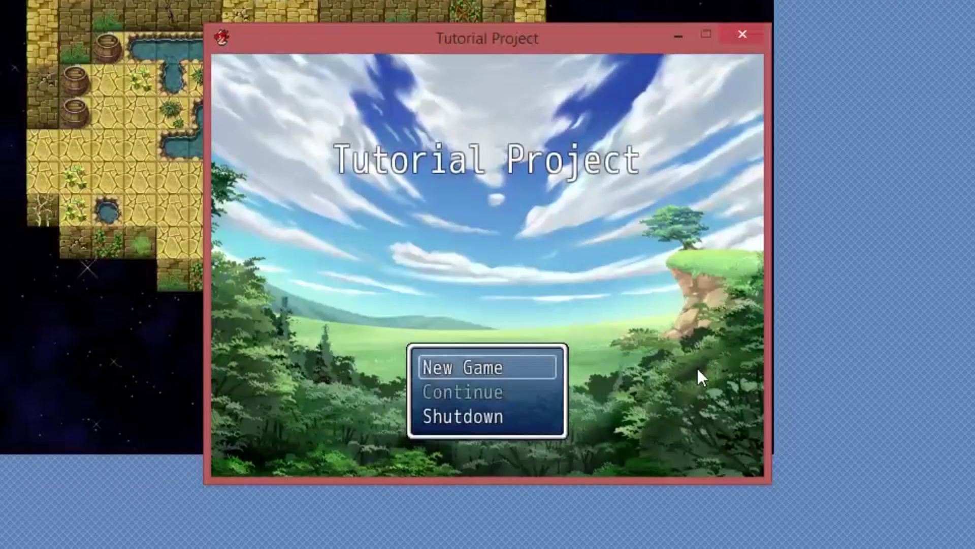
pyautogui.press('Return')
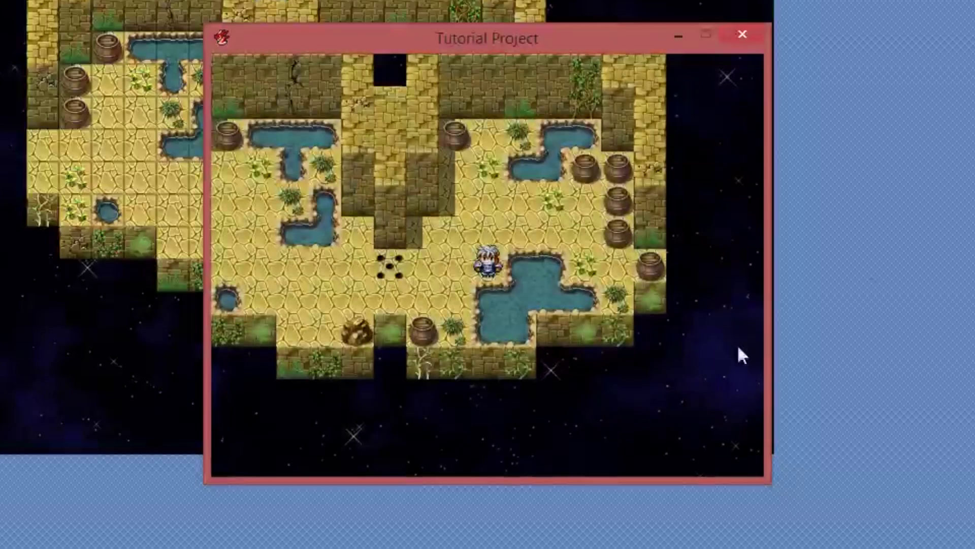
pyautogui.press('Up')
pyautogui.press('Left')
pyautogui.press('Right')
pyautogui.press('Down')
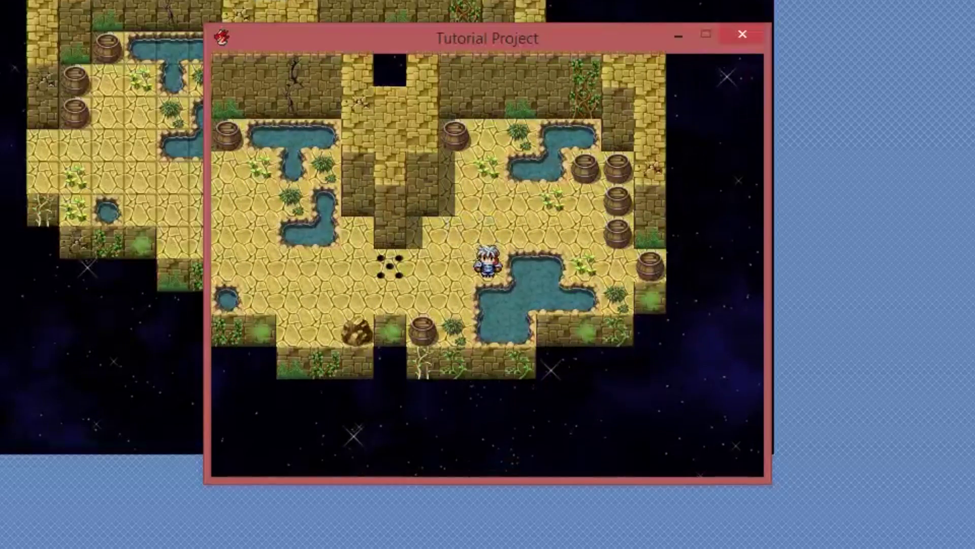
# Step: Walk the hero up beside the spike trap and check HP in the game menu
pyautogui.press('Left')
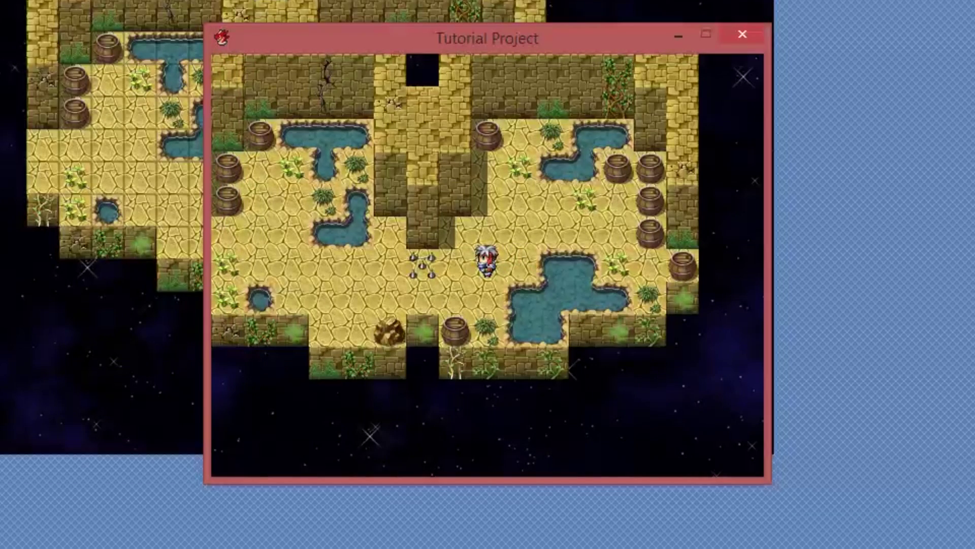
pyautogui.press('Right')
pyautogui.press('Up')
pyautogui.press('Right')
pyautogui.press('Left')
pyautogui.press('Down')
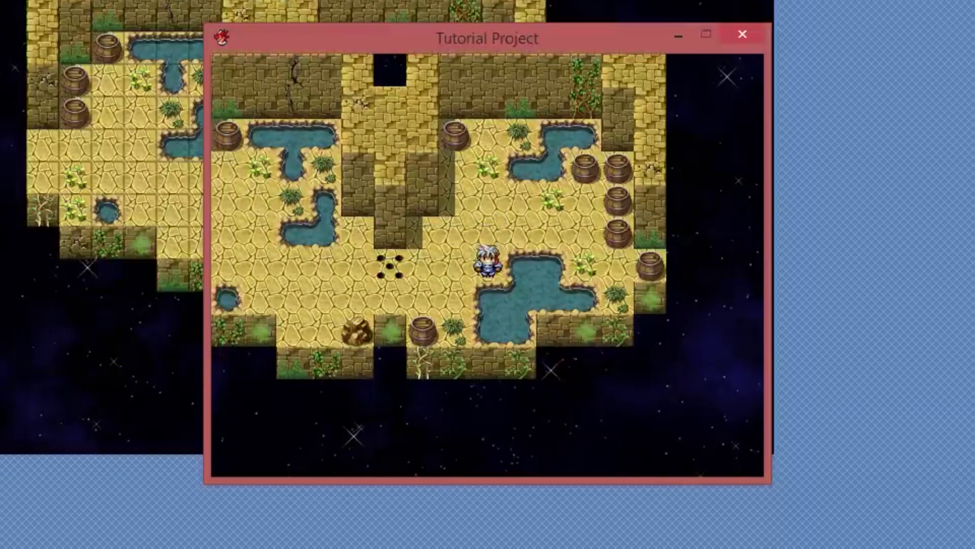
pyautogui.press('Left')
pyautogui.press('Left')
pyautogui.press('Left')
pyautogui.press('Left')
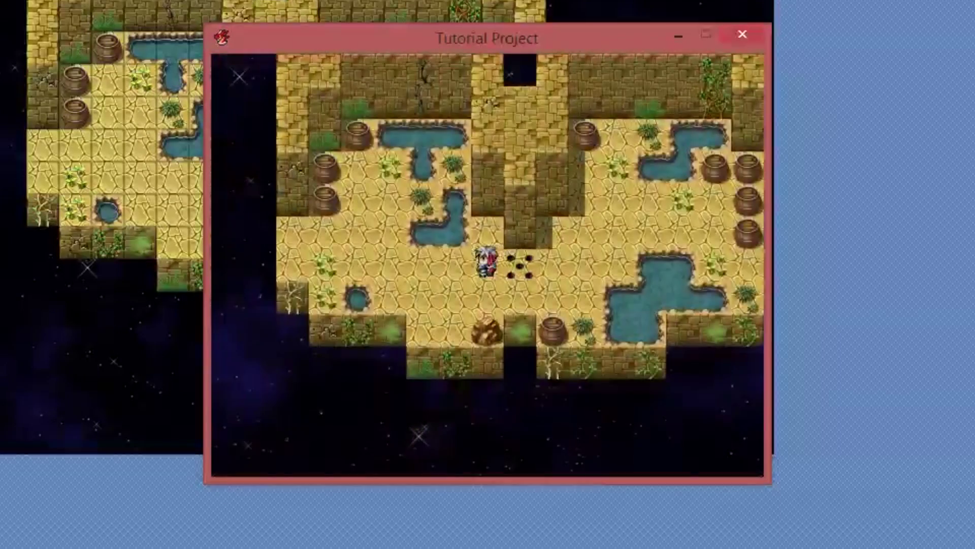
pyautogui.press('Left')
pyautogui.press('Left')
pyautogui.press('Left')
pyautogui.press('Right')
pyautogui.press('Escape')
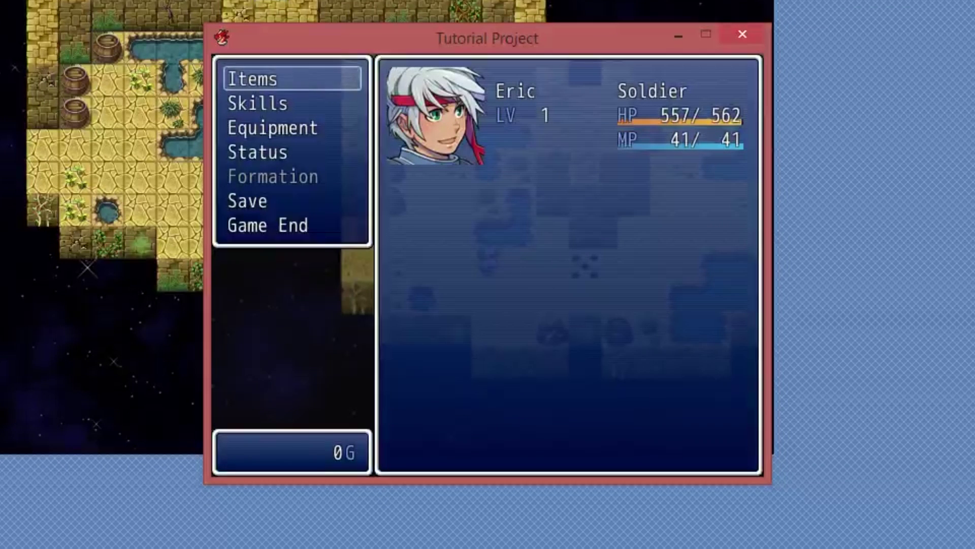
pyautogui.press('Escape')
# Step: Walk back and forth across the trap holes to take damage when the spikes rise
pyautogui.press('Right')
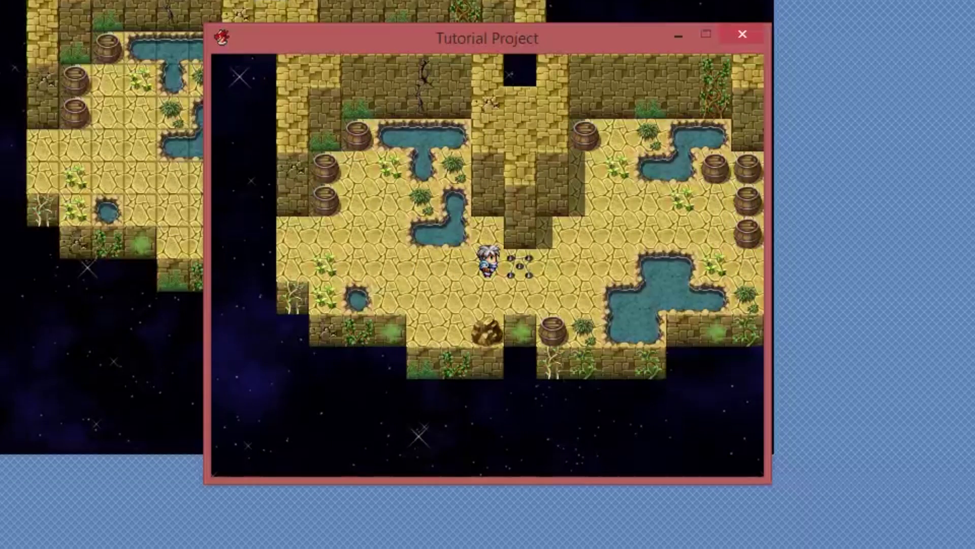
pyautogui.press('Right')
pyautogui.press('Right')
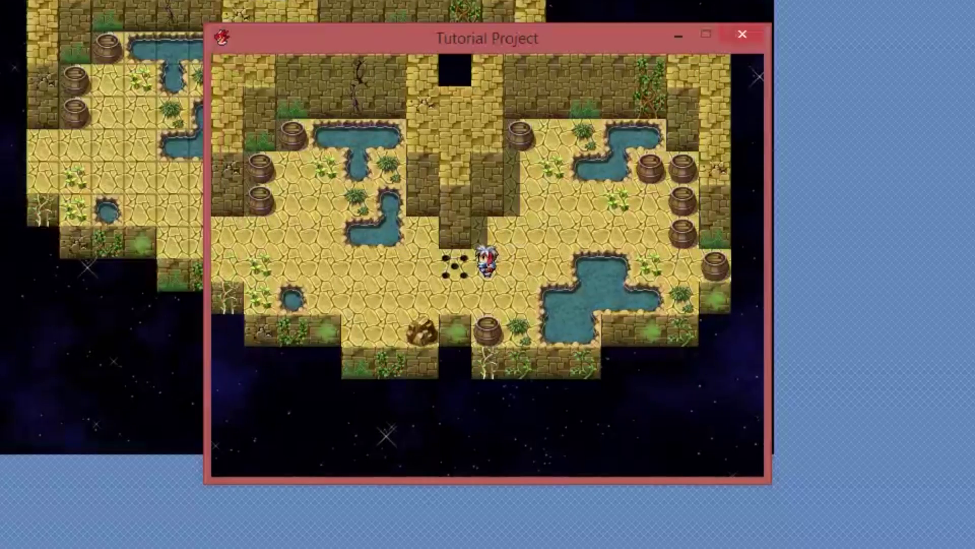
pyautogui.press('Left')
pyautogui.press('Left')
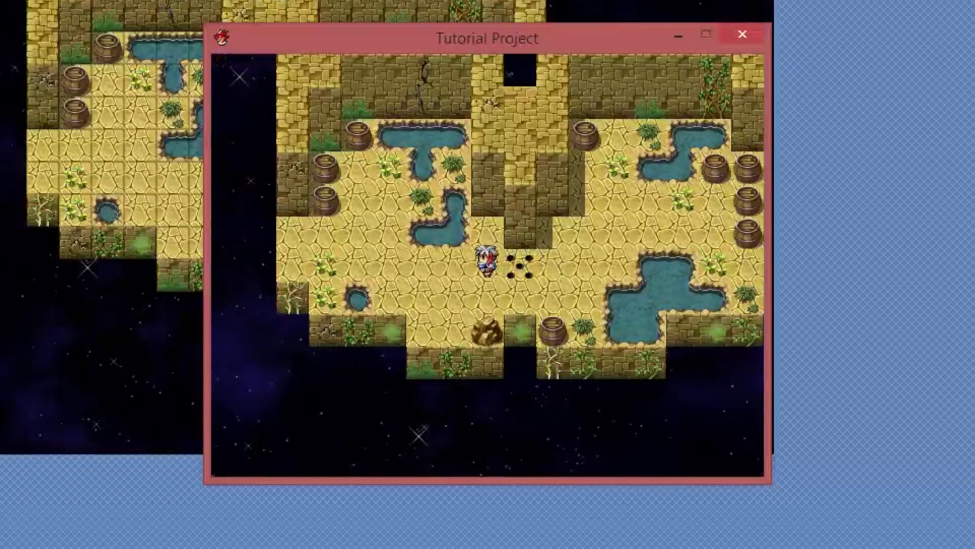
pyautogui.press('Right')
pyautogui.press('Right')
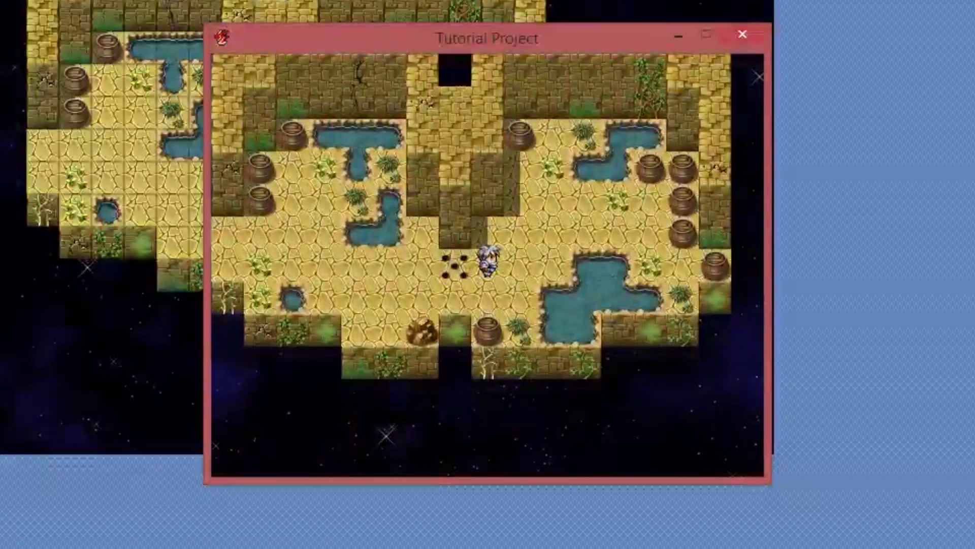
pyautogui.press('Left')
pyautogui.press('Left')
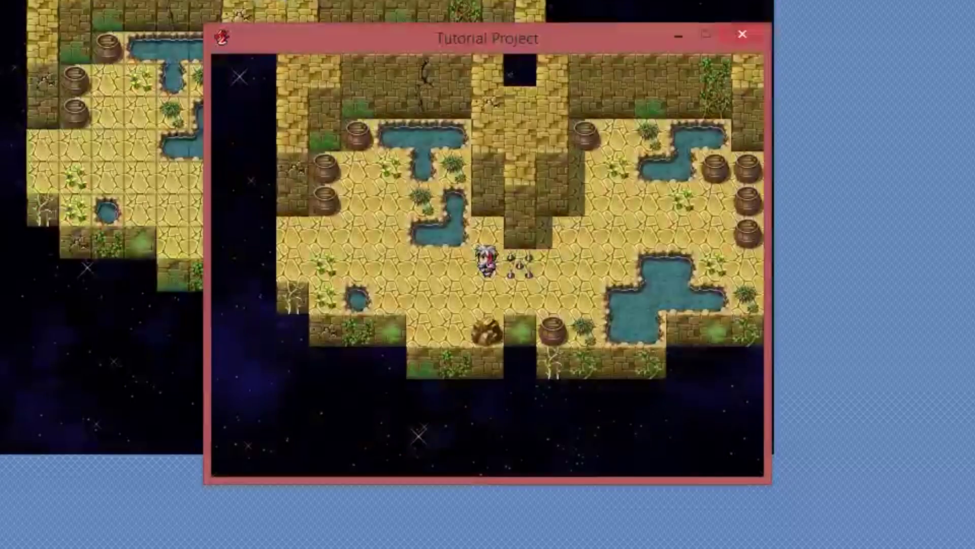
pyautogui.press('Right')
pyautogui.press('Right')
pyautogui.press('Left')
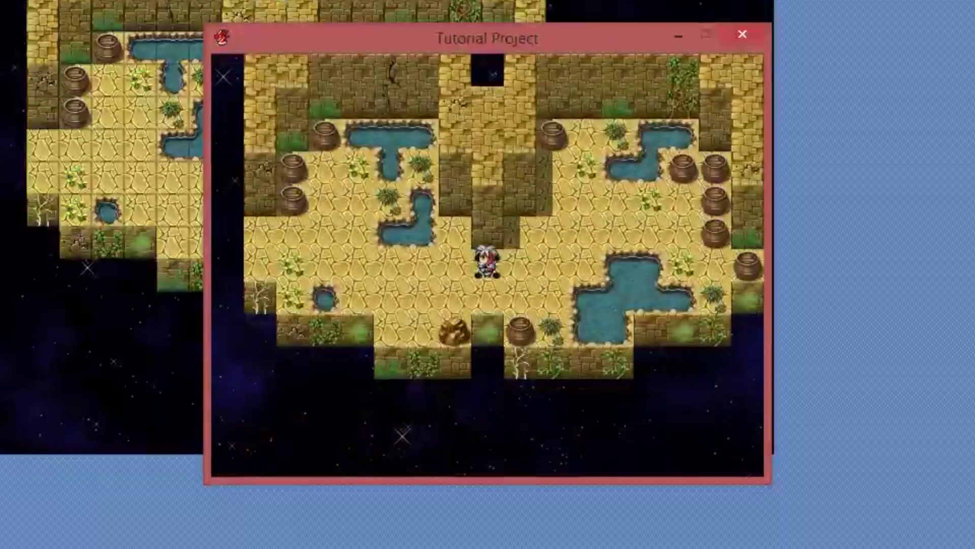
pyautogui.press('Left')
pyautogui.press('Left')
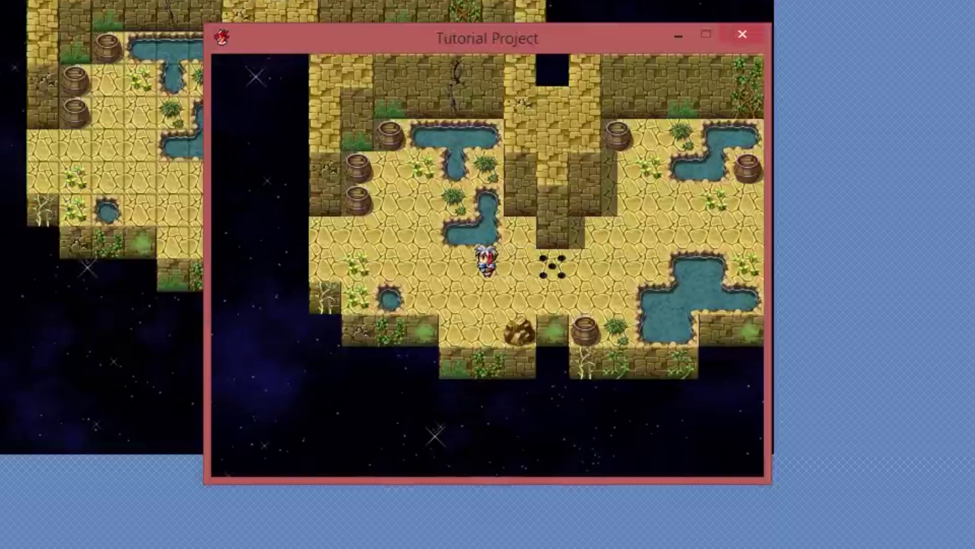
pyautogui.press('Right')
pyautogui.press('Right')
pyautogui.press('Left')
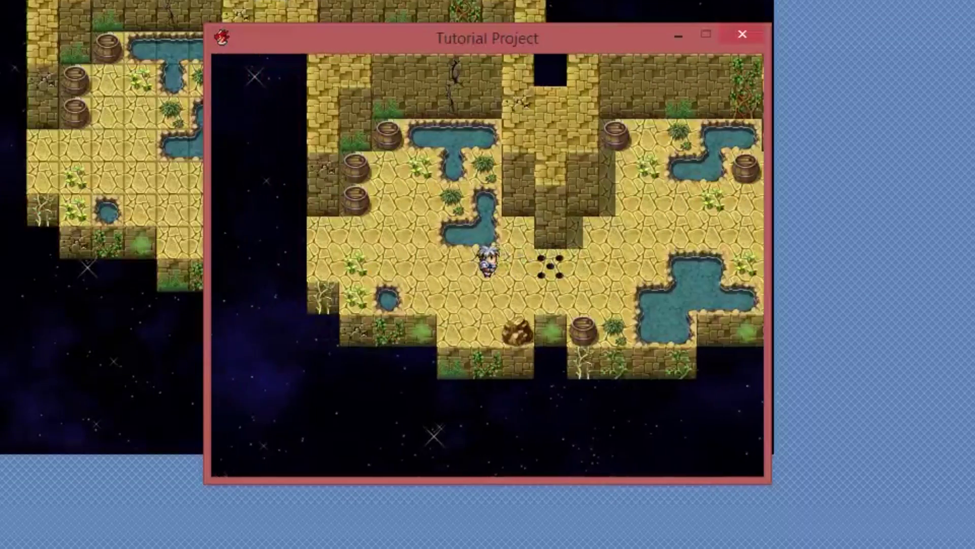
pyautogui.press('Right')
pyautogui.press('Right')
pyautogui.press('Right')
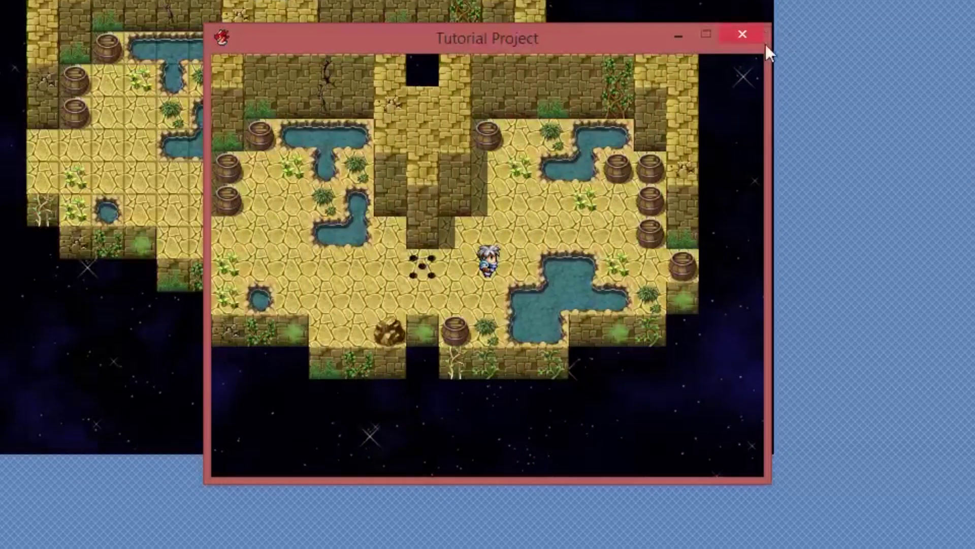
# Step: Back in the editor, copy spike trap event EV002 and paste a copy onto the tile below
pyautogui.click(740, 28)
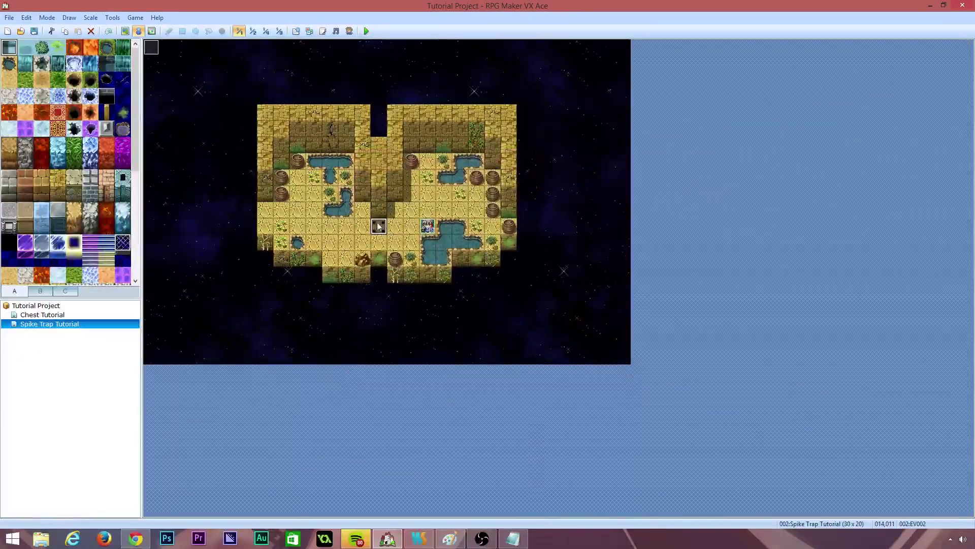
pyautogui.click(382, 226)
pyautogui.rightClick(378, 229)
pyautogui.click(406, 260)
pyautogui.rightClick(382, 239)
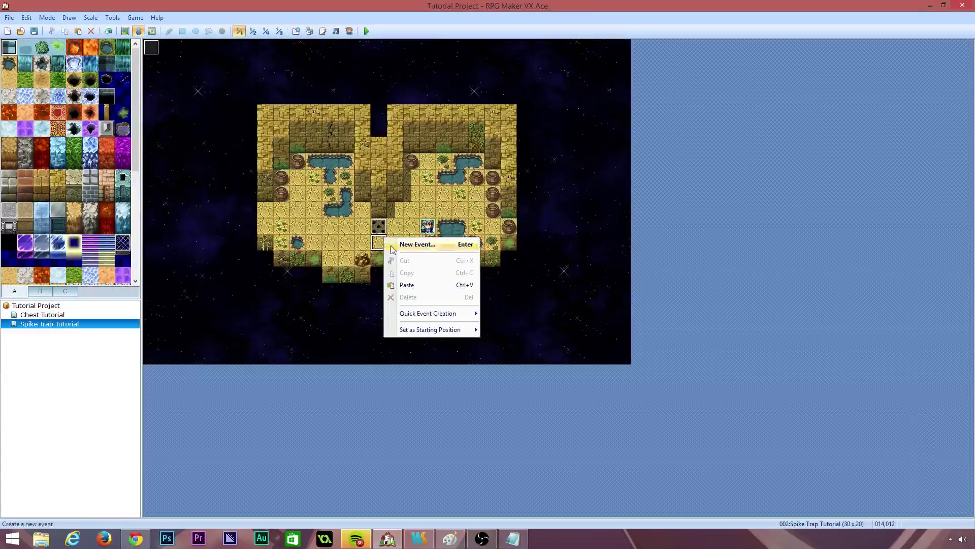
pyautogui.click(407, 284)
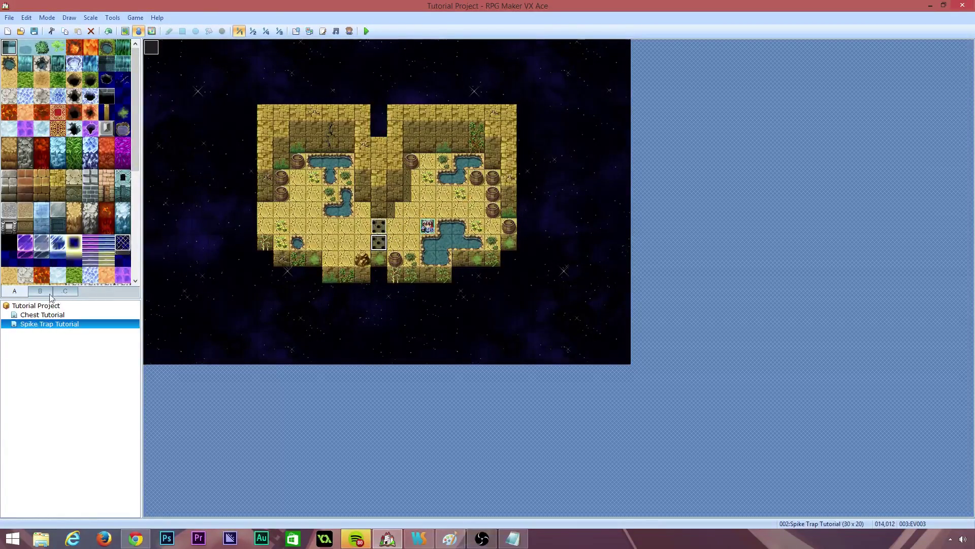
# Step: Paint the middle gap tiles as region 1
pyautogui.click(152, 31)
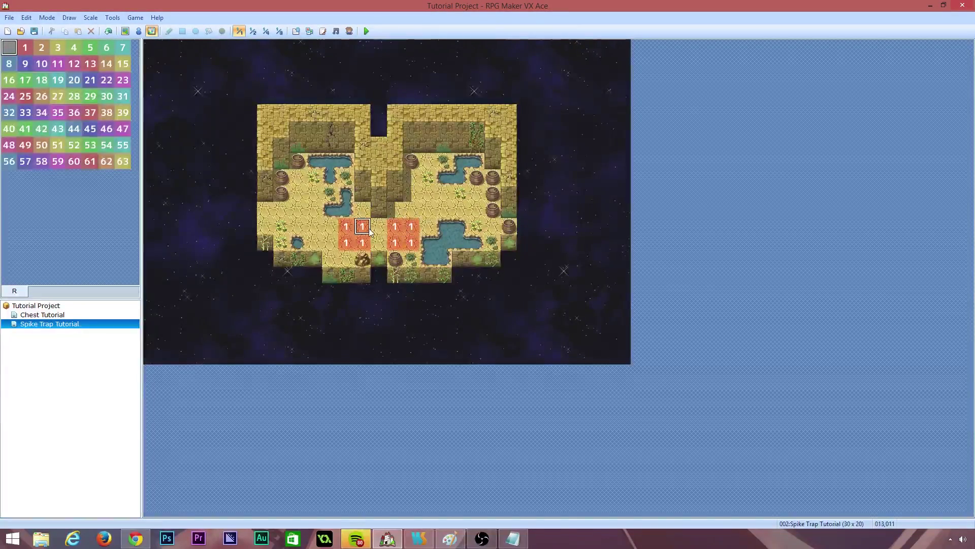
pyautogui.click(25, 47)
pyautogui.moveTo(379, 243); pyautogui.dragTo(378, 227)
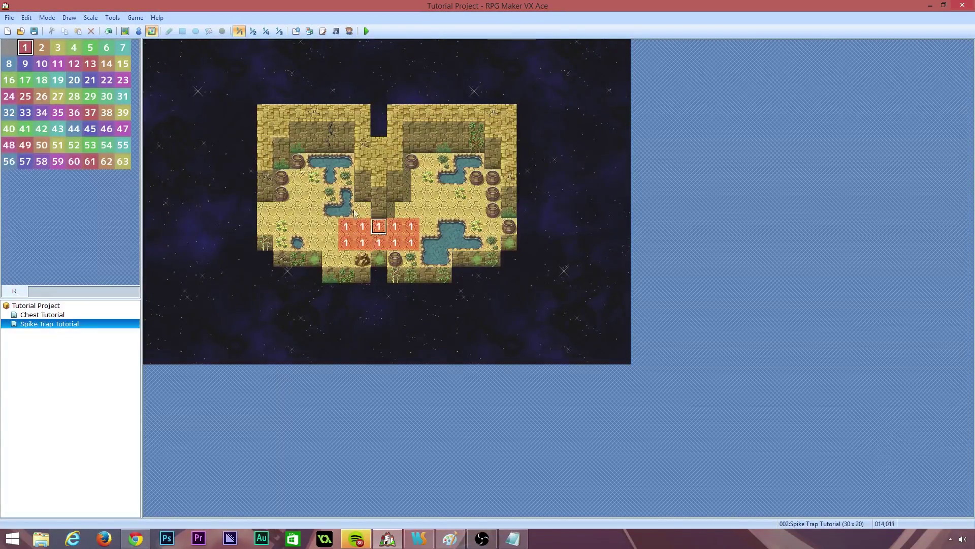
# Step: Paste more spike trap copies so events EV002–EV007 fill the 5×2 region-1 strip
pyautogui.click(139, 31)
pyautogui.rightClick(381, 230)
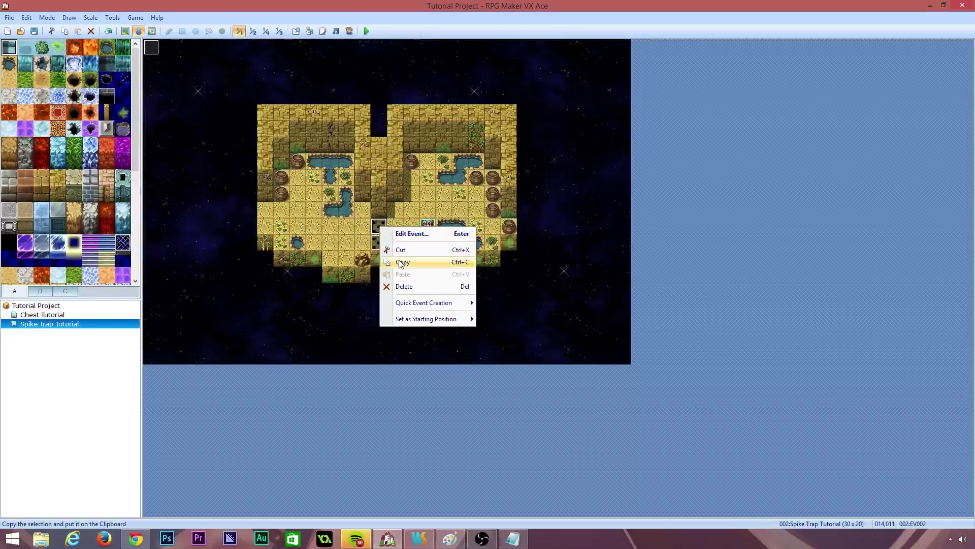
pyautogui.click(407, 254)
pyautogui.rightClick(396, 228)
pyautogui.click(418, 274)
pyautogui.click(396, 243)
pyautogui.hotkey('ctrl', 'v')
pyautogui.click(363, 242)
pyautogui.hotkey('ctrl', 'v')
pyautogui.click(362, 228)
pyautogui.hotkey('ctrl', 'v')
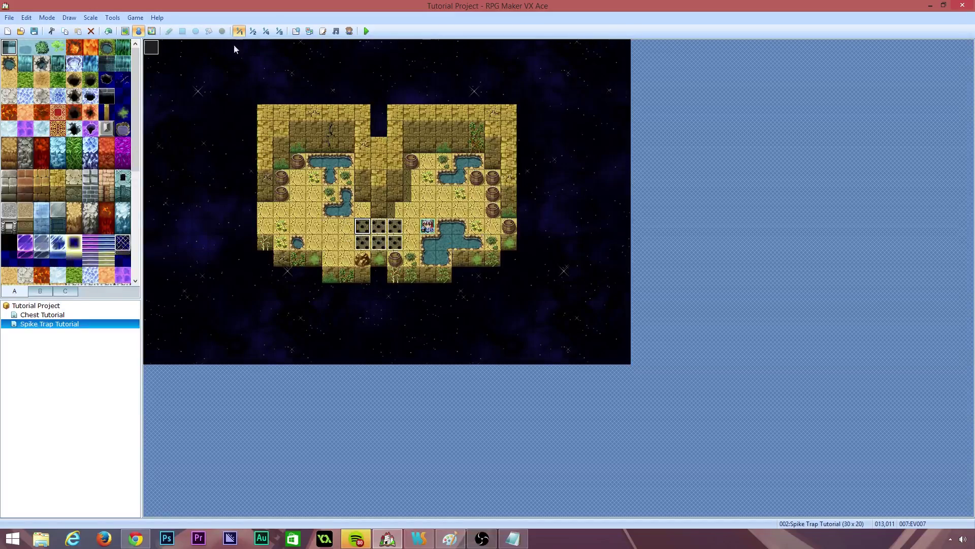
# Step: Save the project and start a new-game playtest of Tutorial Project
pyautogui.click(366, 31)
pyautogui.click(456, 293)
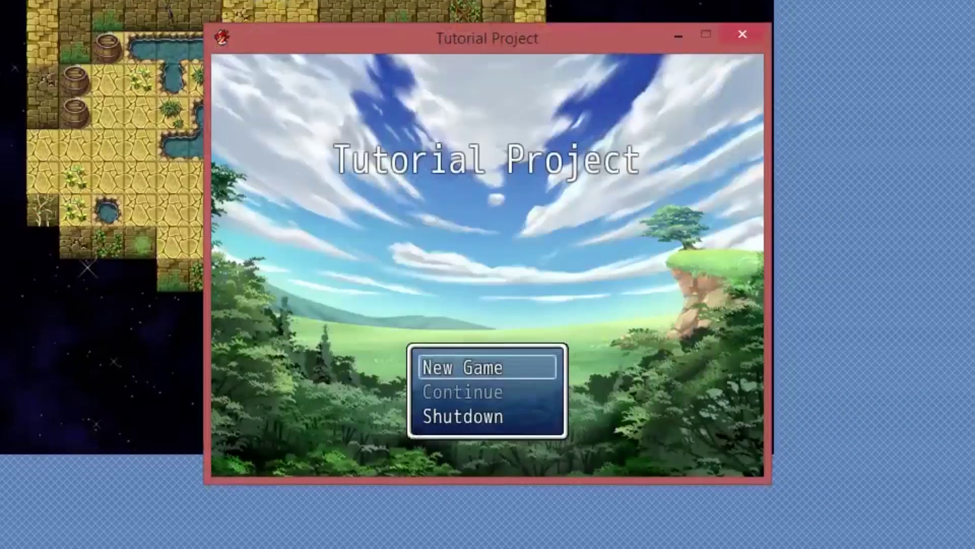
pyautogui.press('Return')
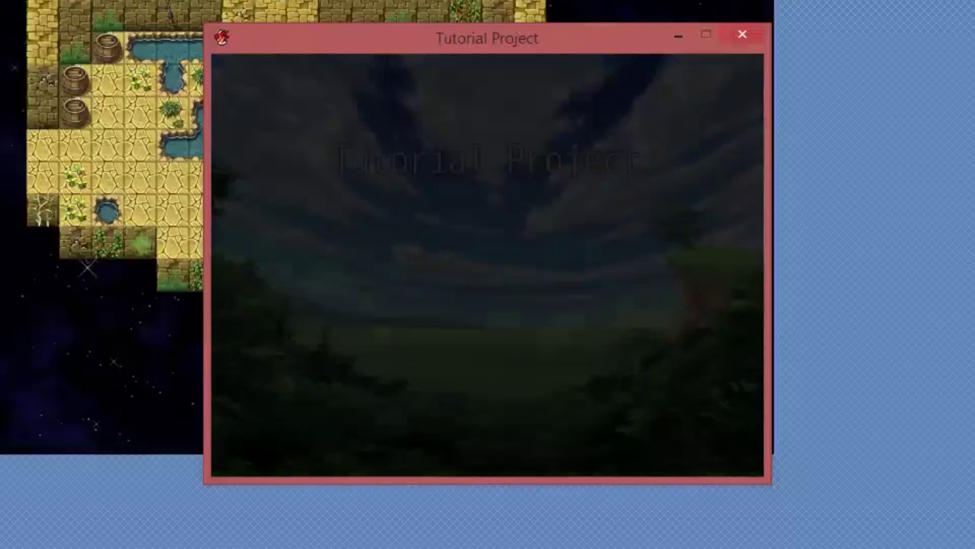
# Step: Walk the hero left and right across the spike-hole grid
pyautogui.press('Left')
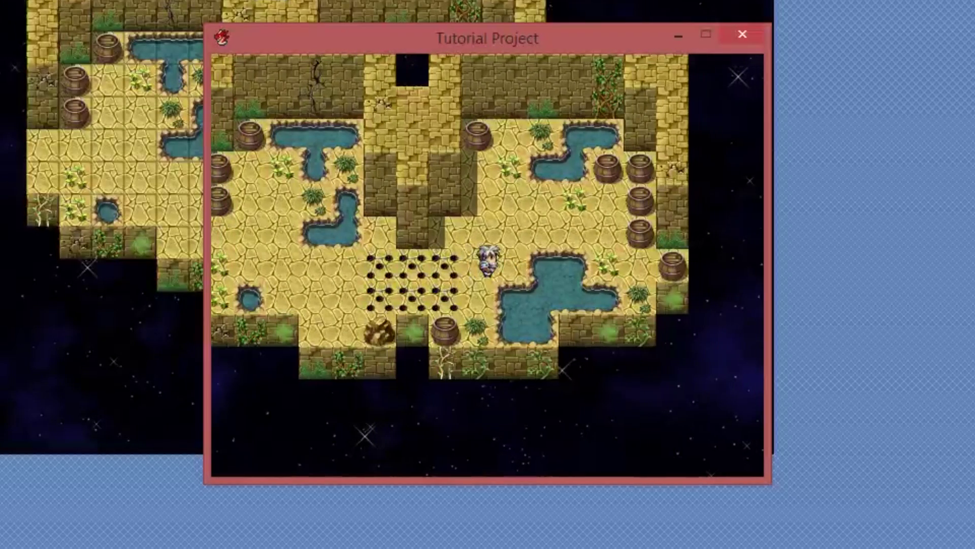
pyautogui.press('Left')
pyautogui.press('Left')
pyautogui.press('Left')
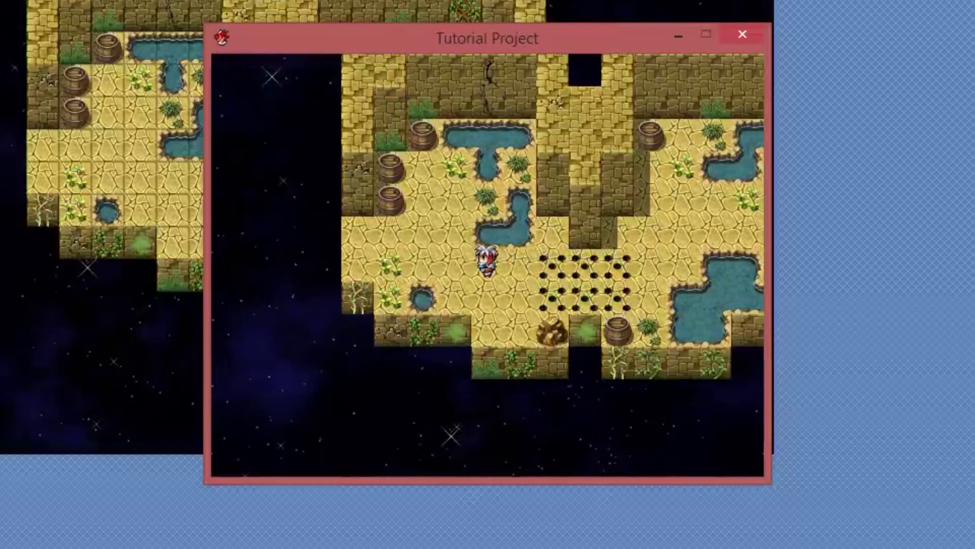
pyautogui.press('Right')
pyautogui.press('Right')
pyautogui.press('Right')
pyautogui.press('Right')
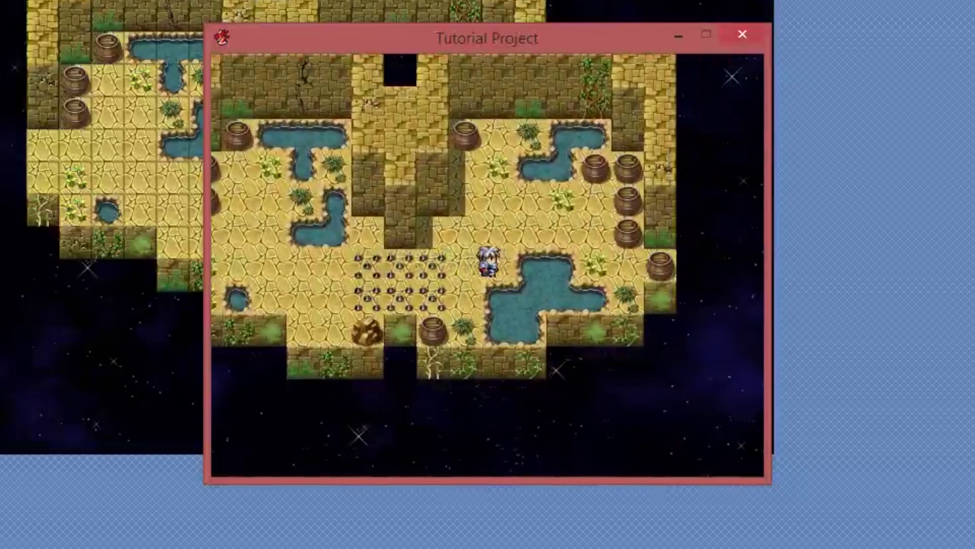
pyautogui.press('Left')
pyautogui.press('Left')
pyautogui.press('Left')
pyautogui.press('Left')
pyautogui.press('Left')
pyautogui.press('Left')
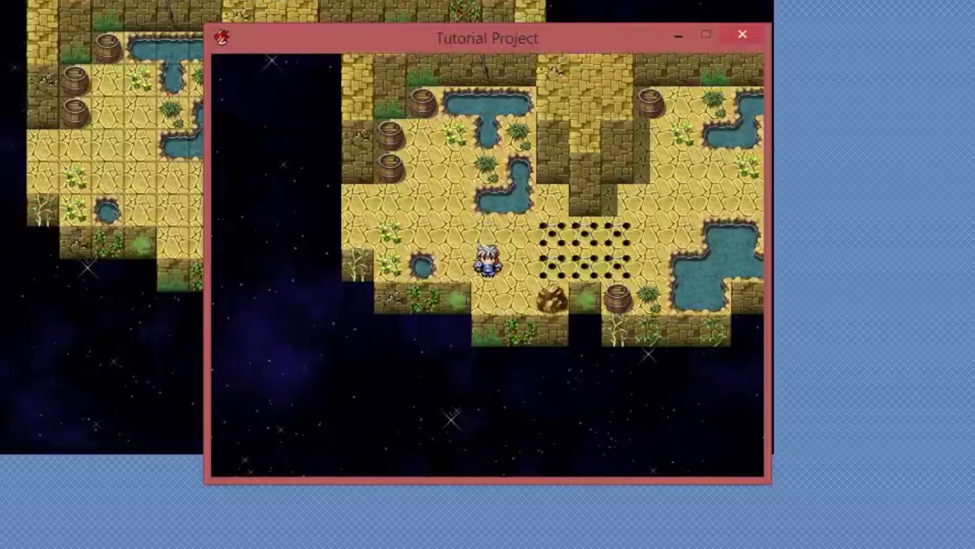
pyautogui.press('Right')
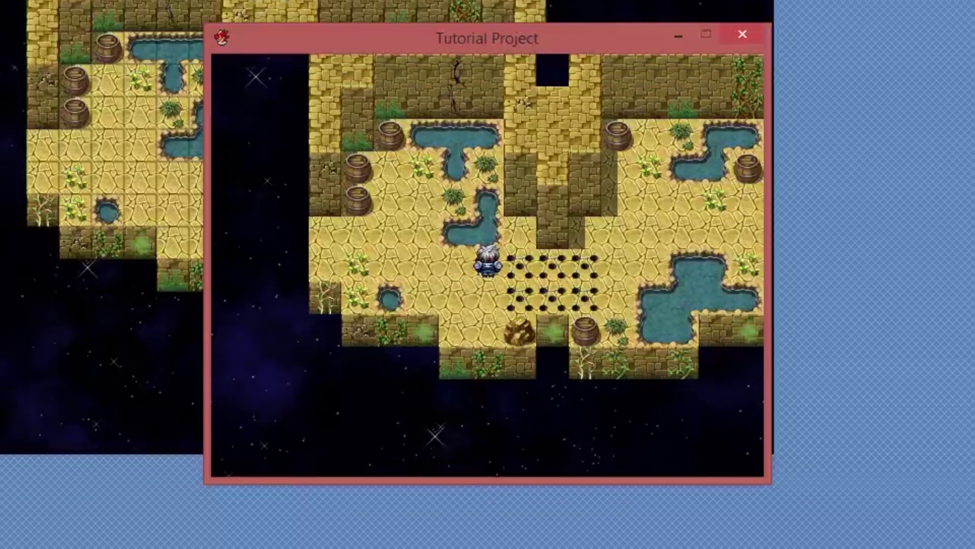